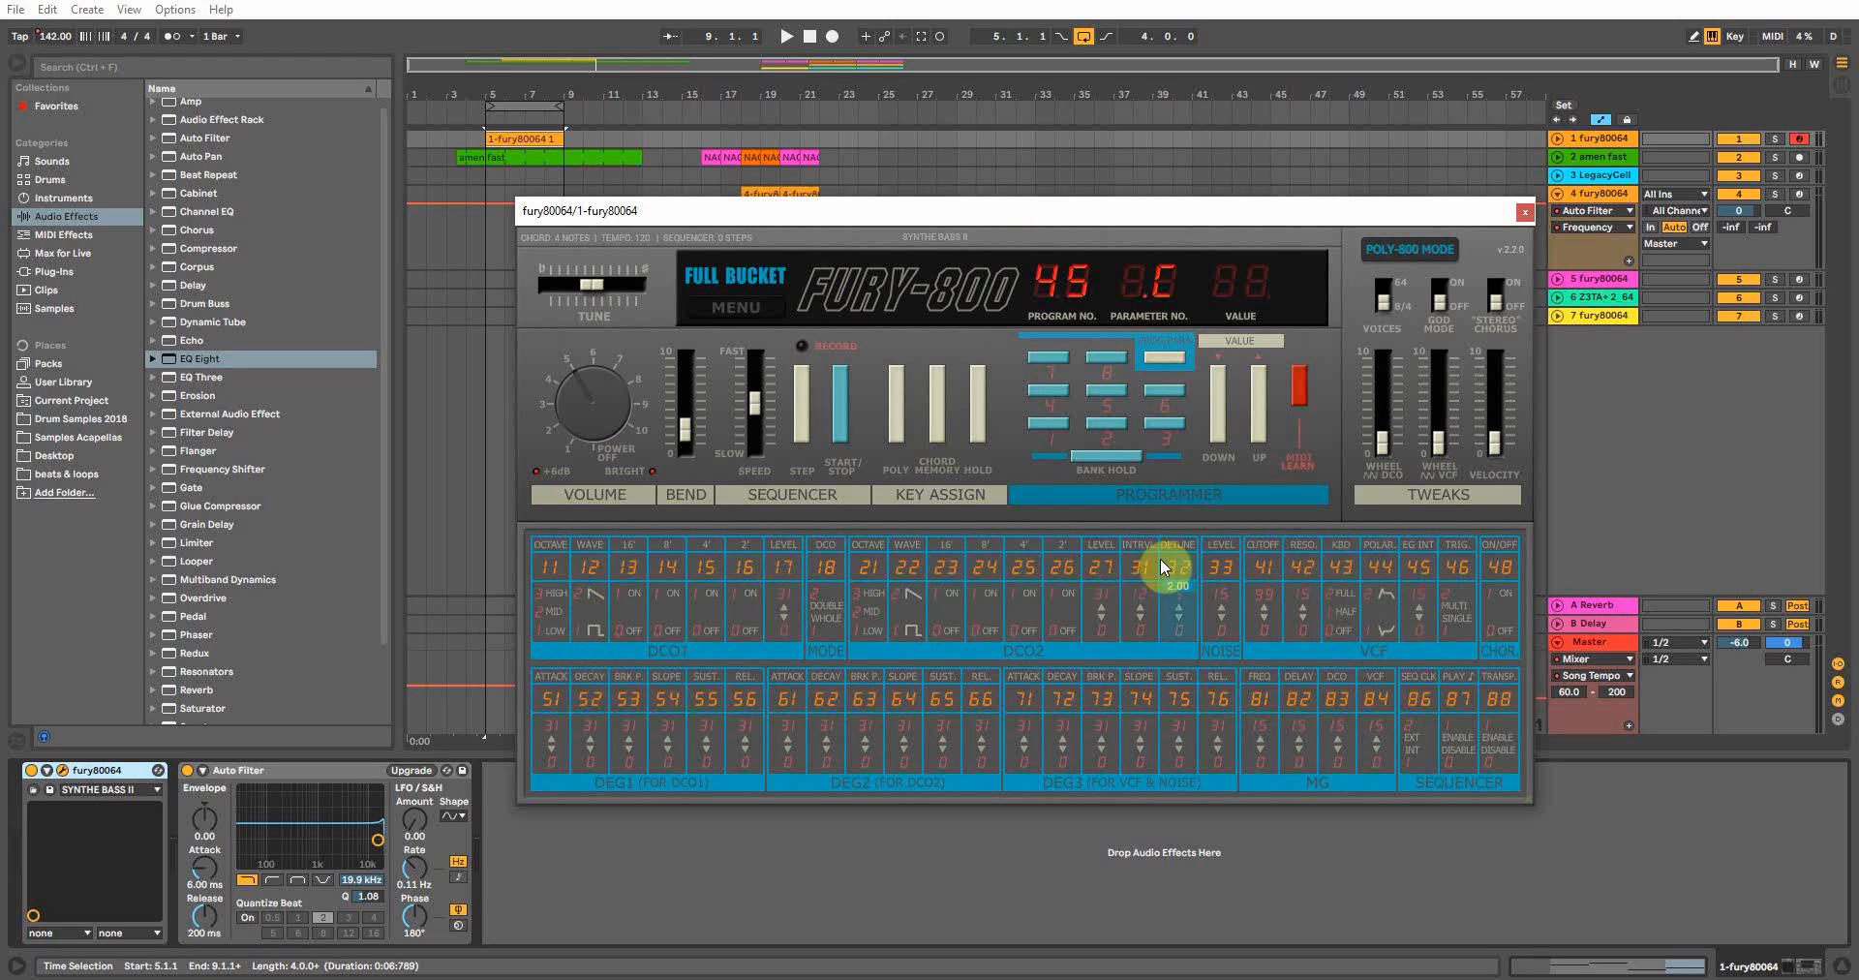
Step: Set the VCF cutoff of the FURY-800 synth to 75
left_click_drag(1263, 581, 1314, 595)
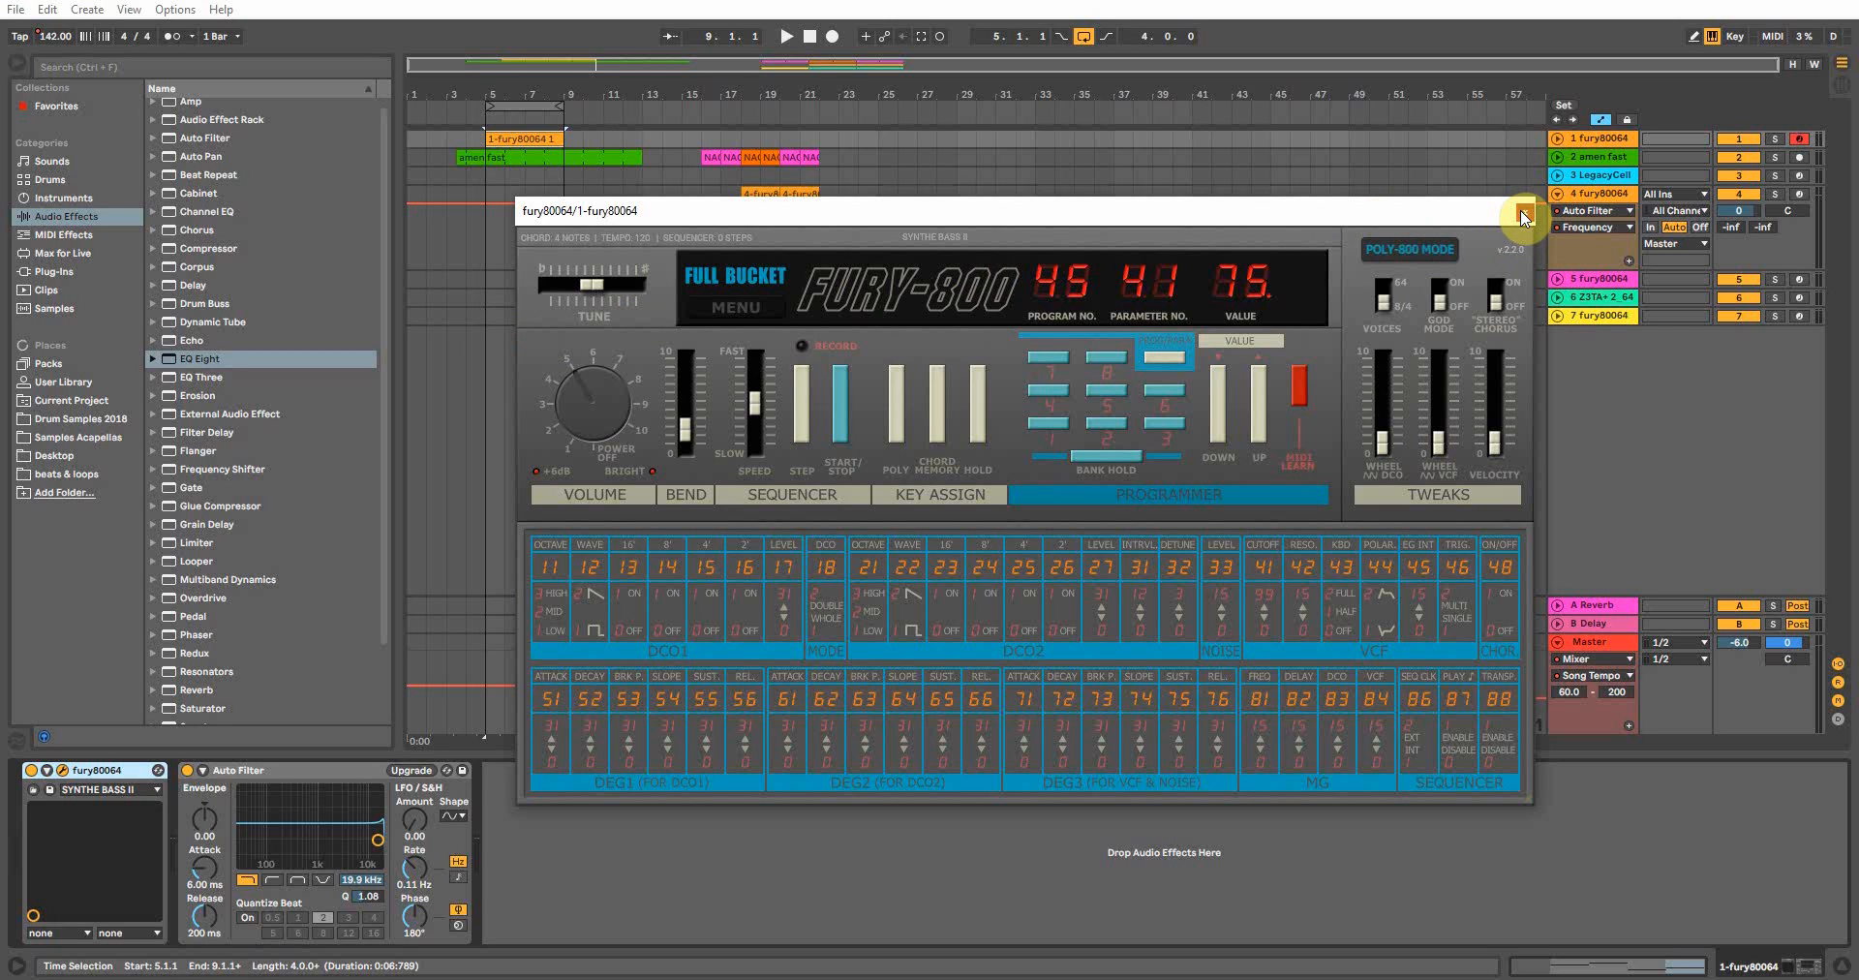
Step: Look through the fury80064 preset list without choosing a preset, and close the synth window
left_click(126, 789)
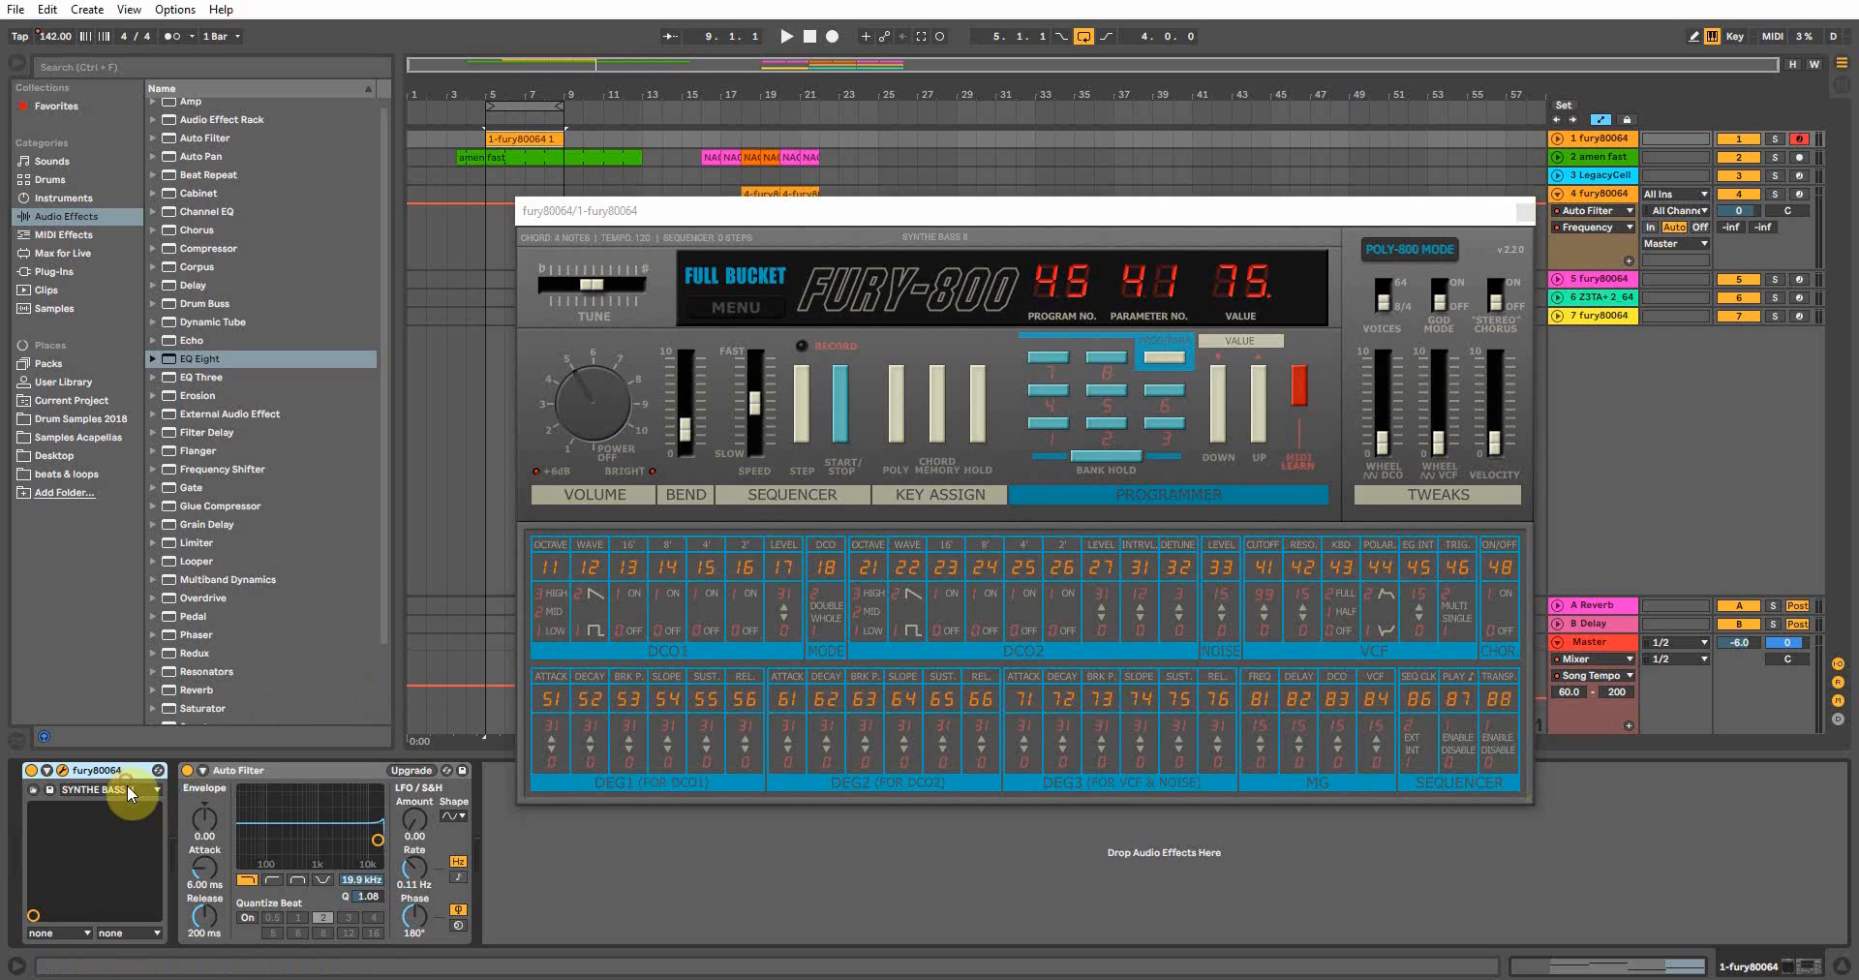
scroll(160, 573, "down", 3)
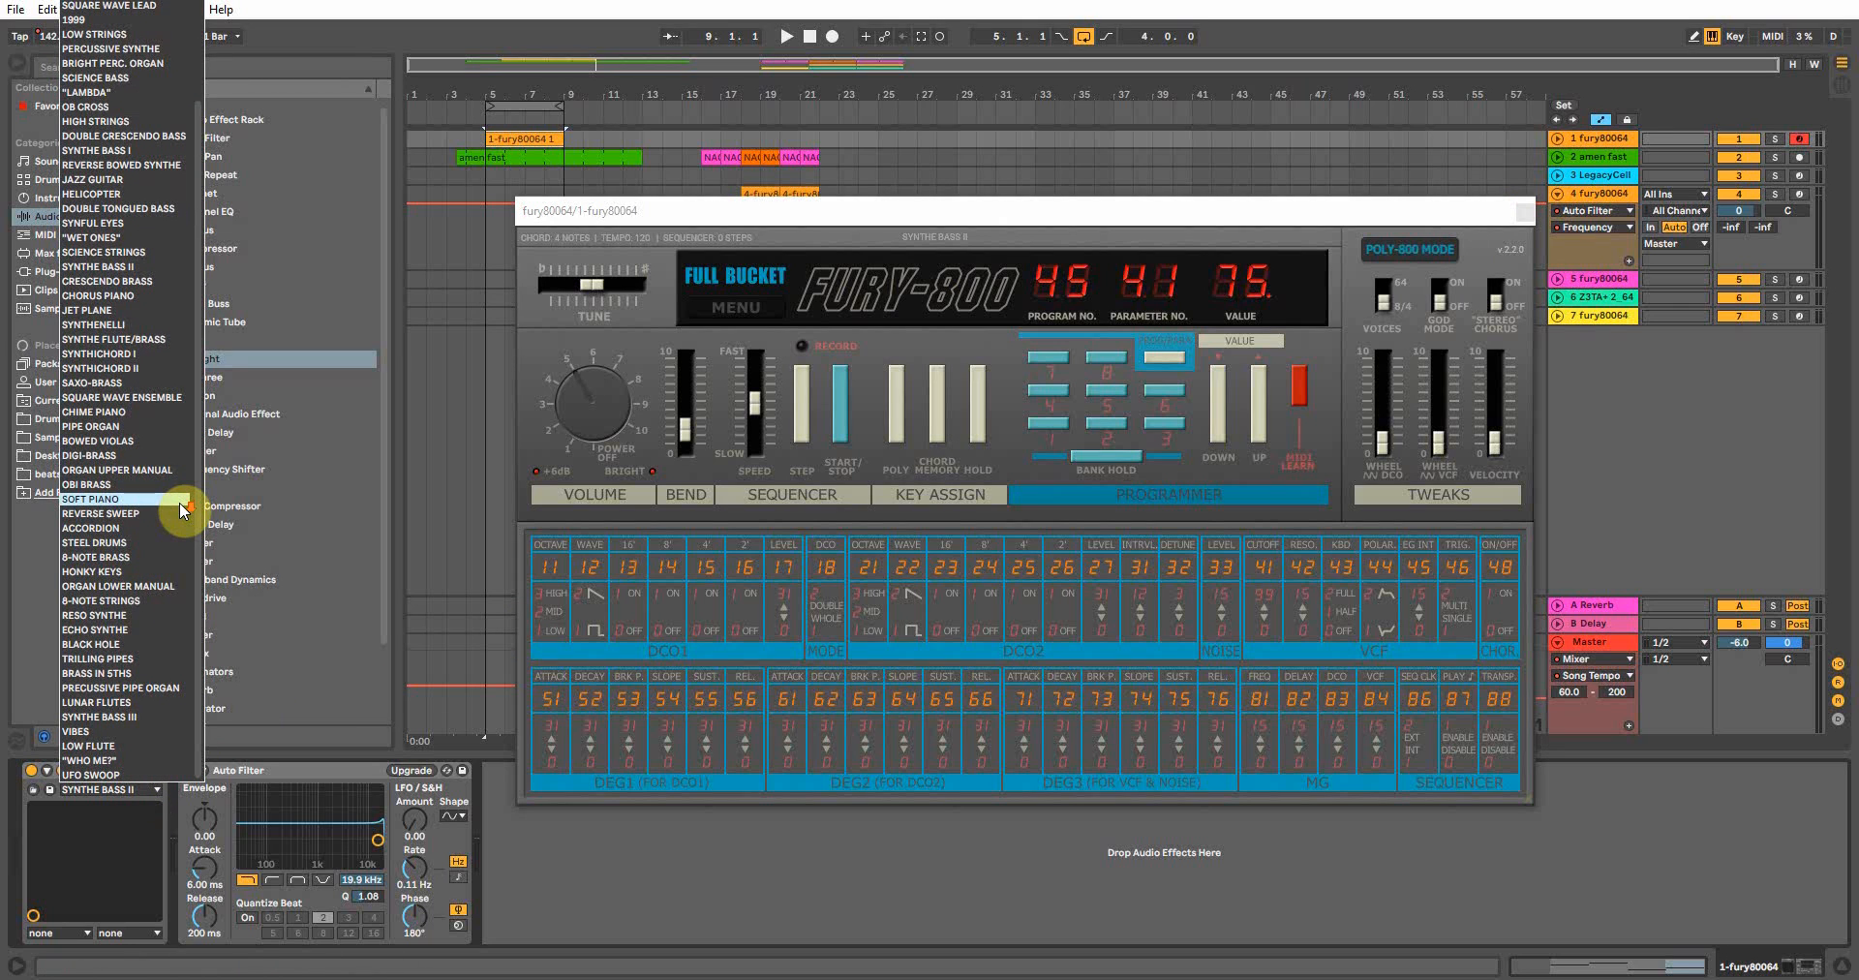
scroll(184, 455, "up", 3)
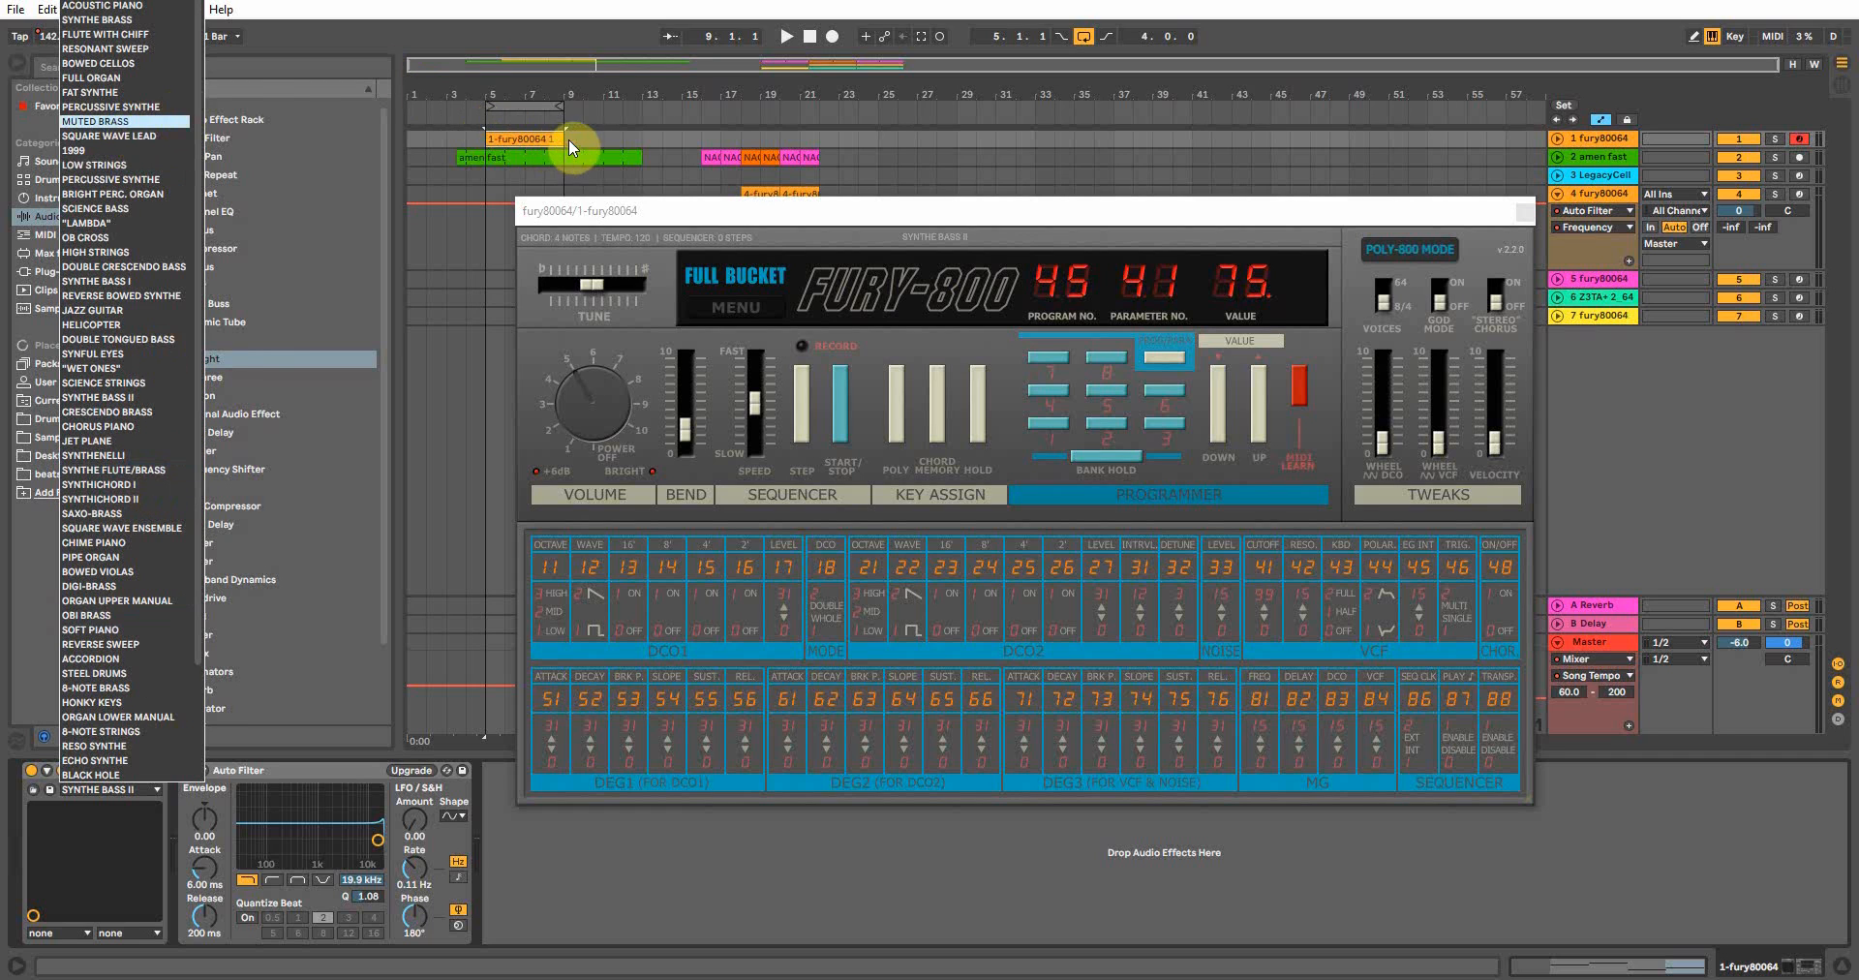
left_click(479, 197)
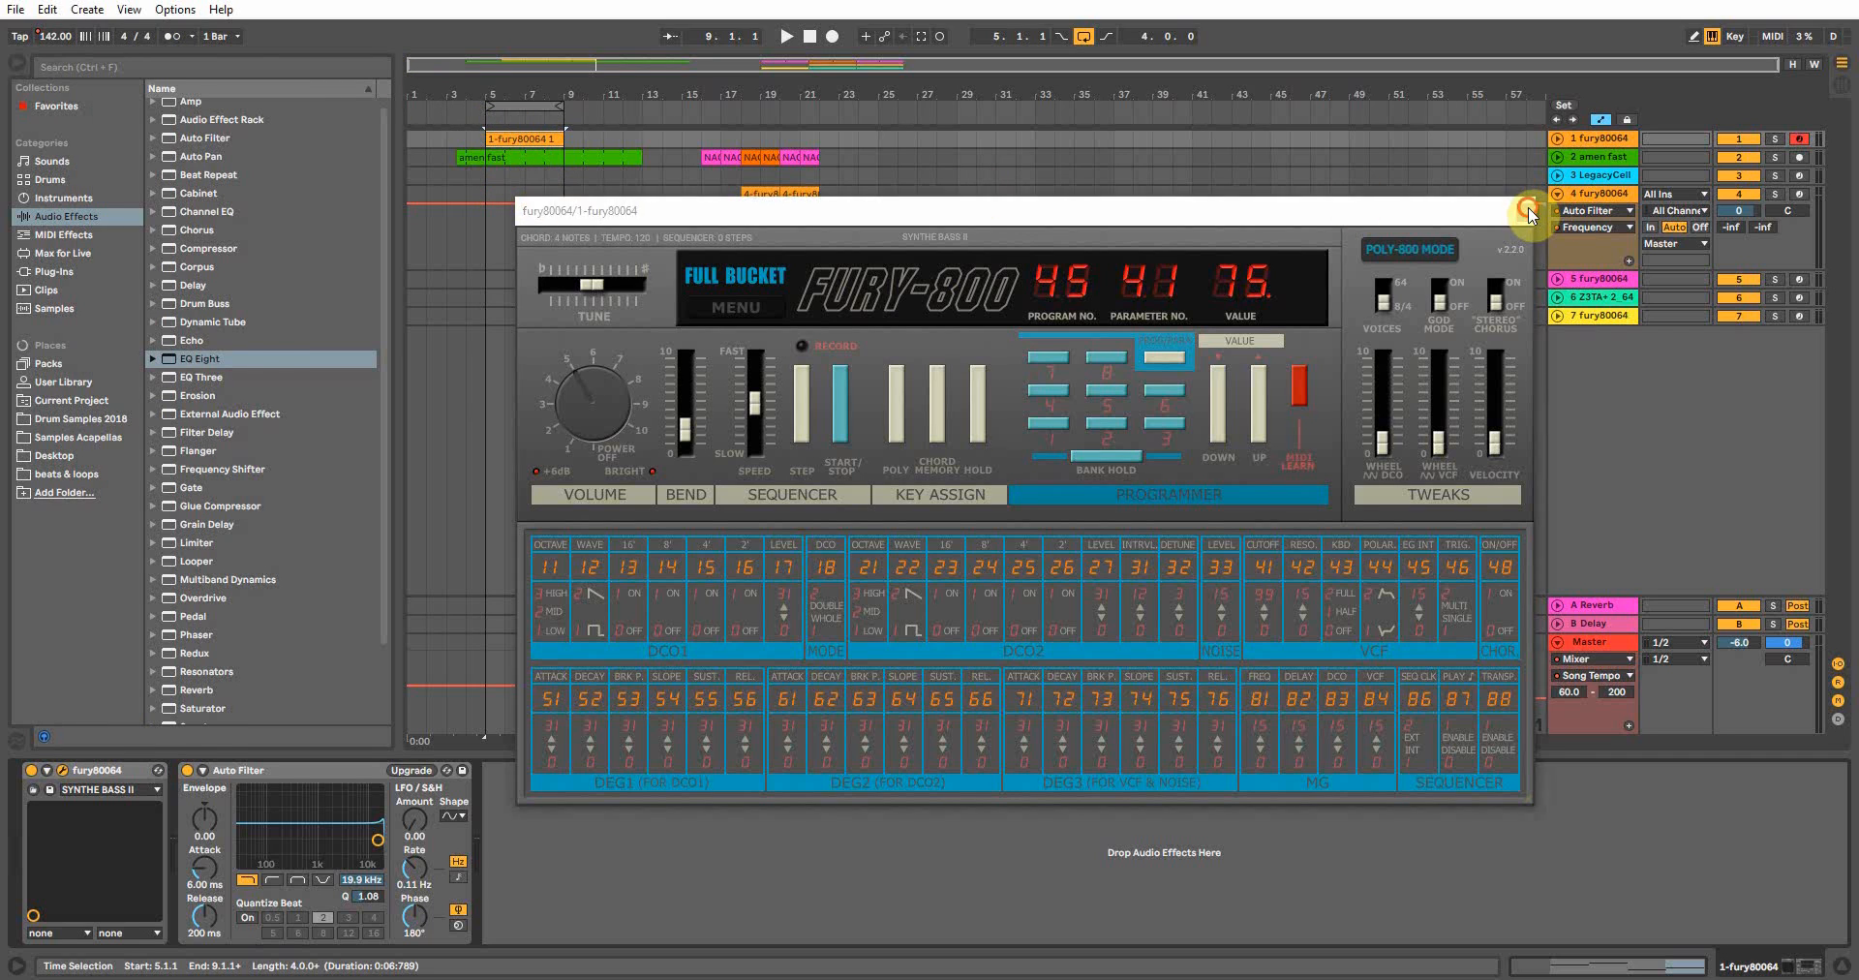
left_click(1526, 209)
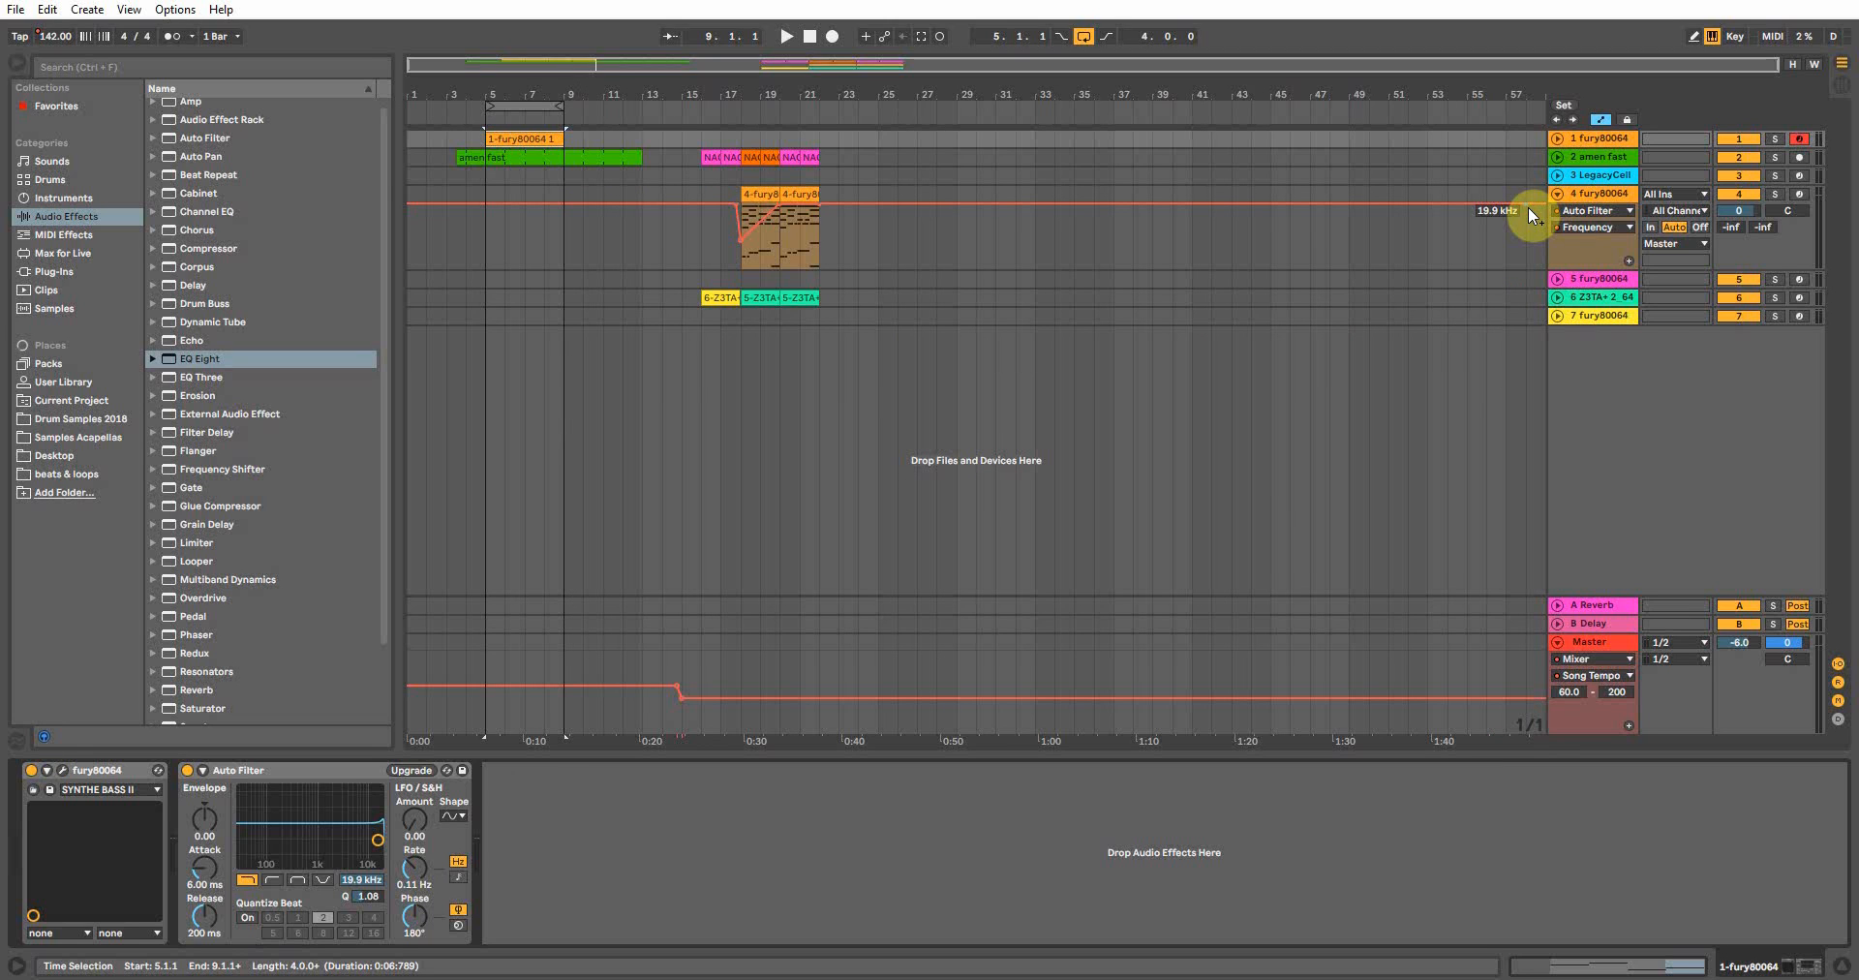
Step: Delete the existing clip between bars 5 and 9 on the first fury80064 track
left_click(1590, 136)
left_click(673, 591)
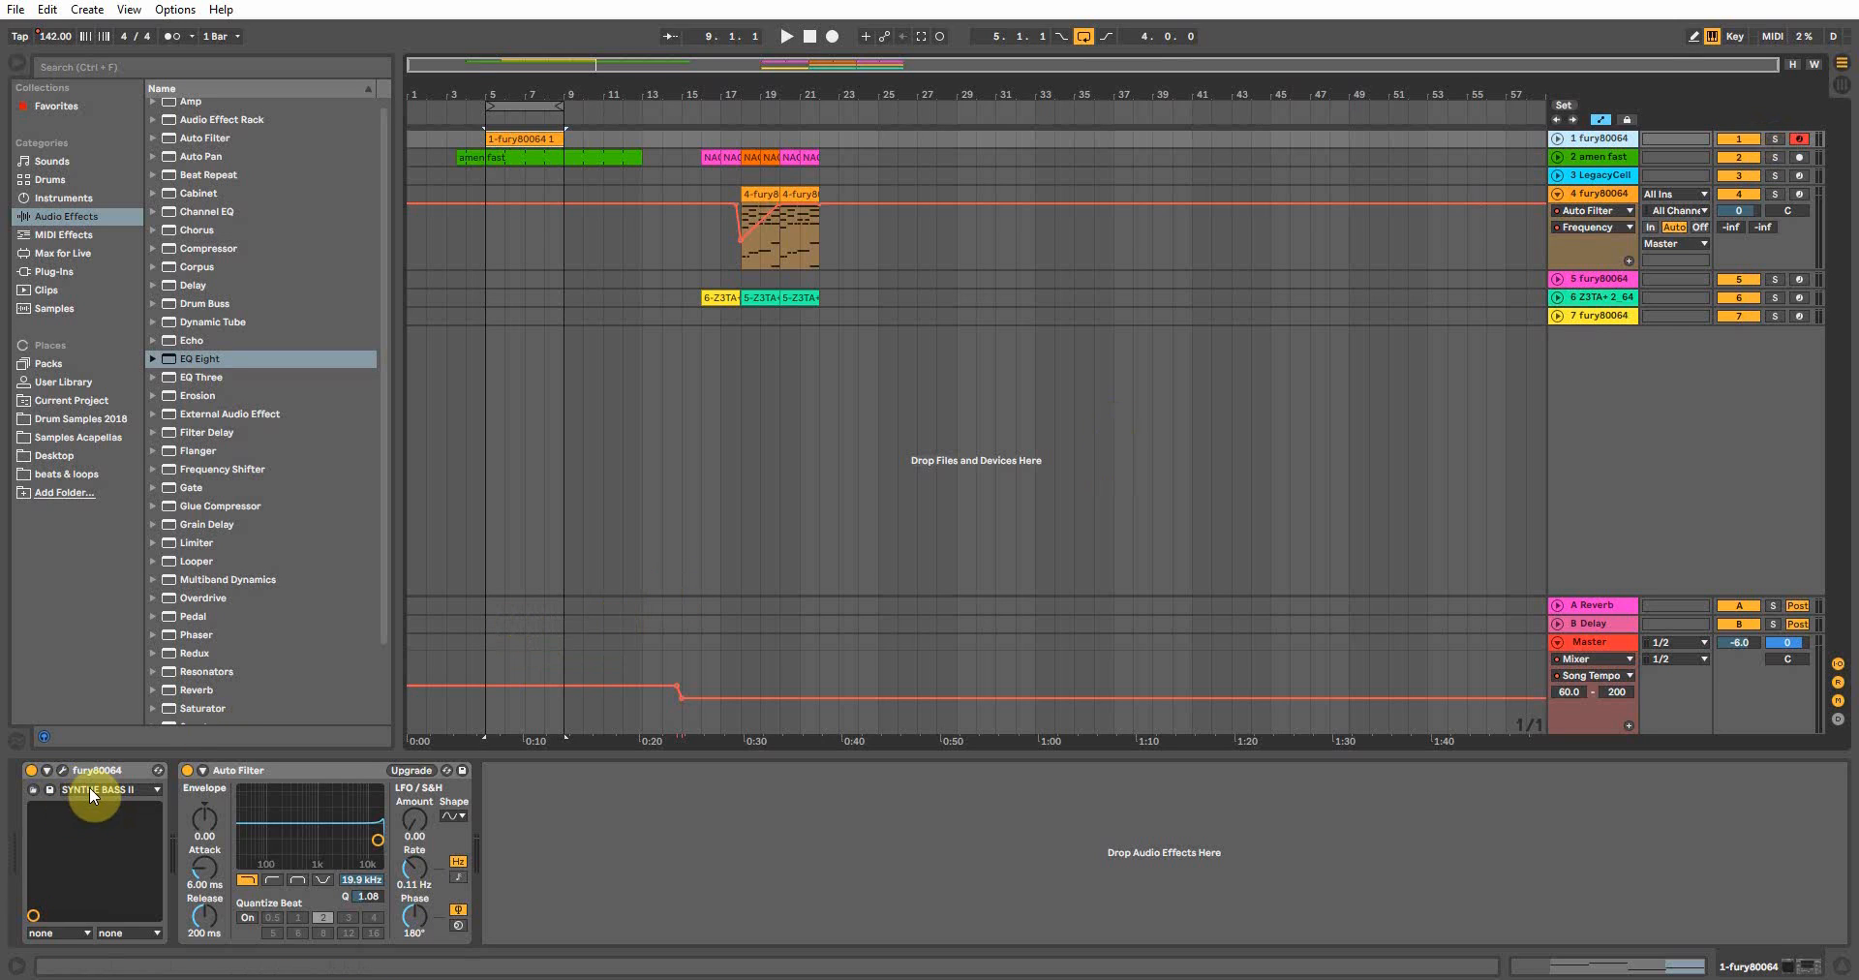
left_click(505, 156)
left_click(540, 142)
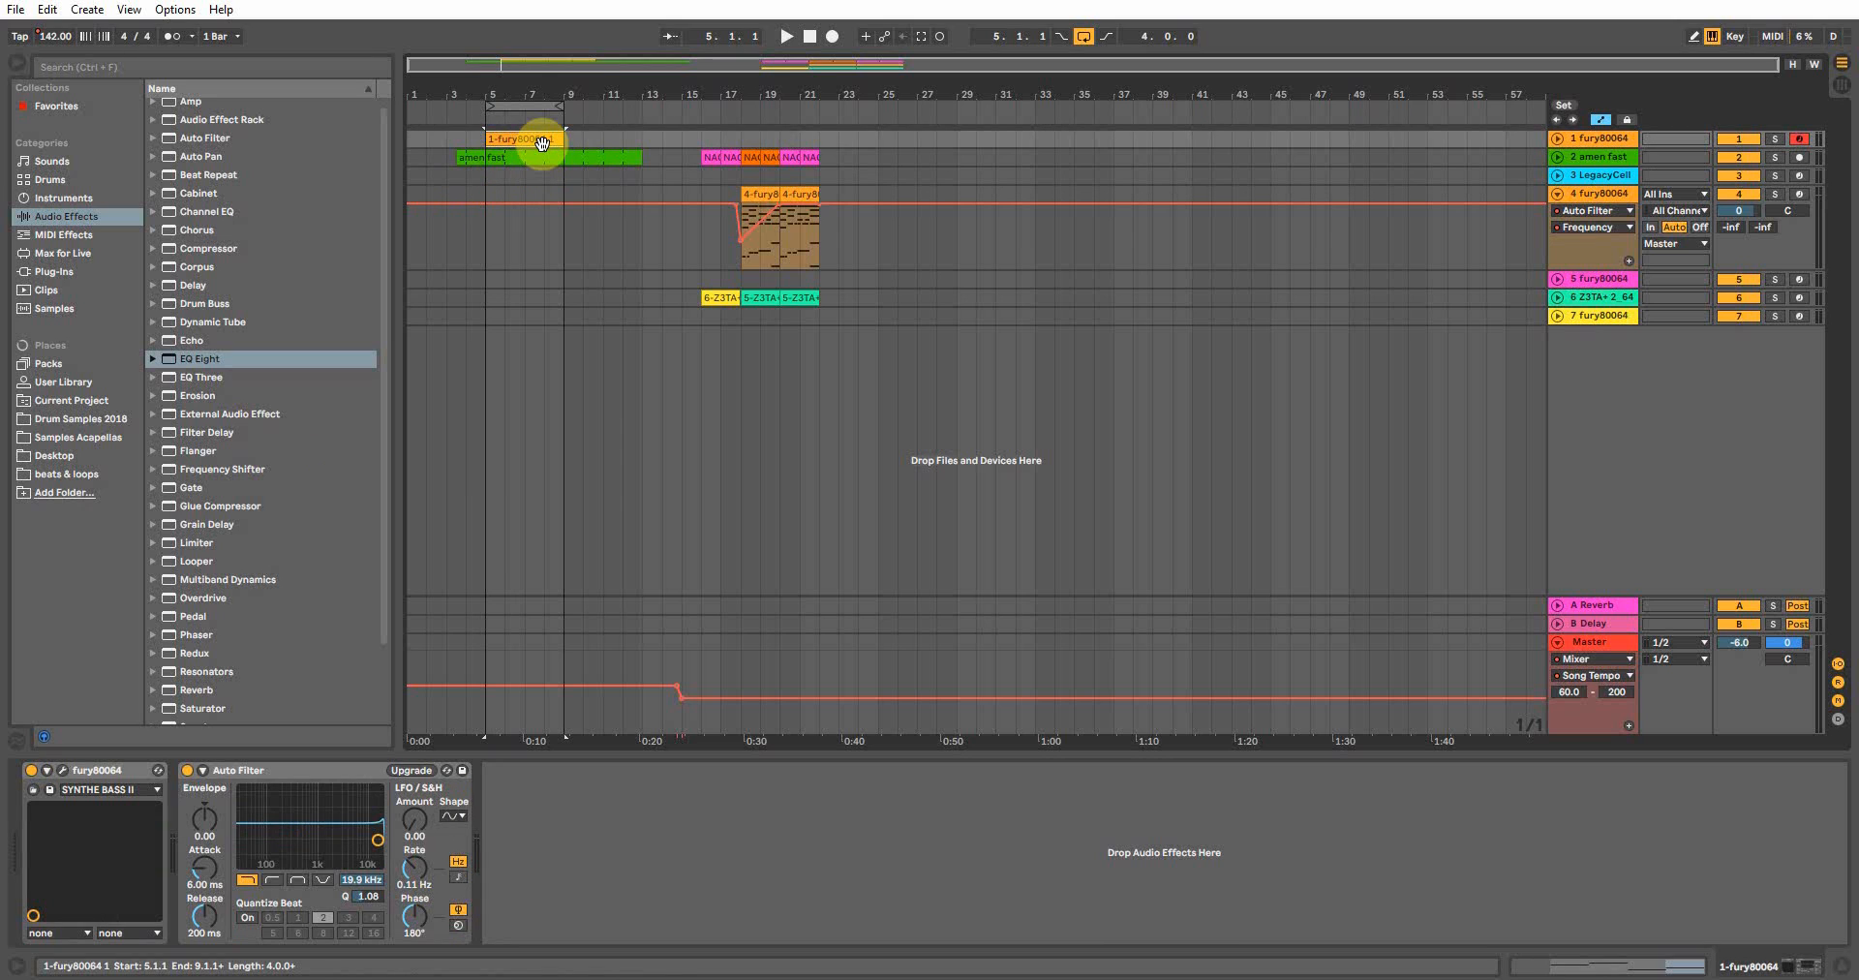
left_click(542, 144)
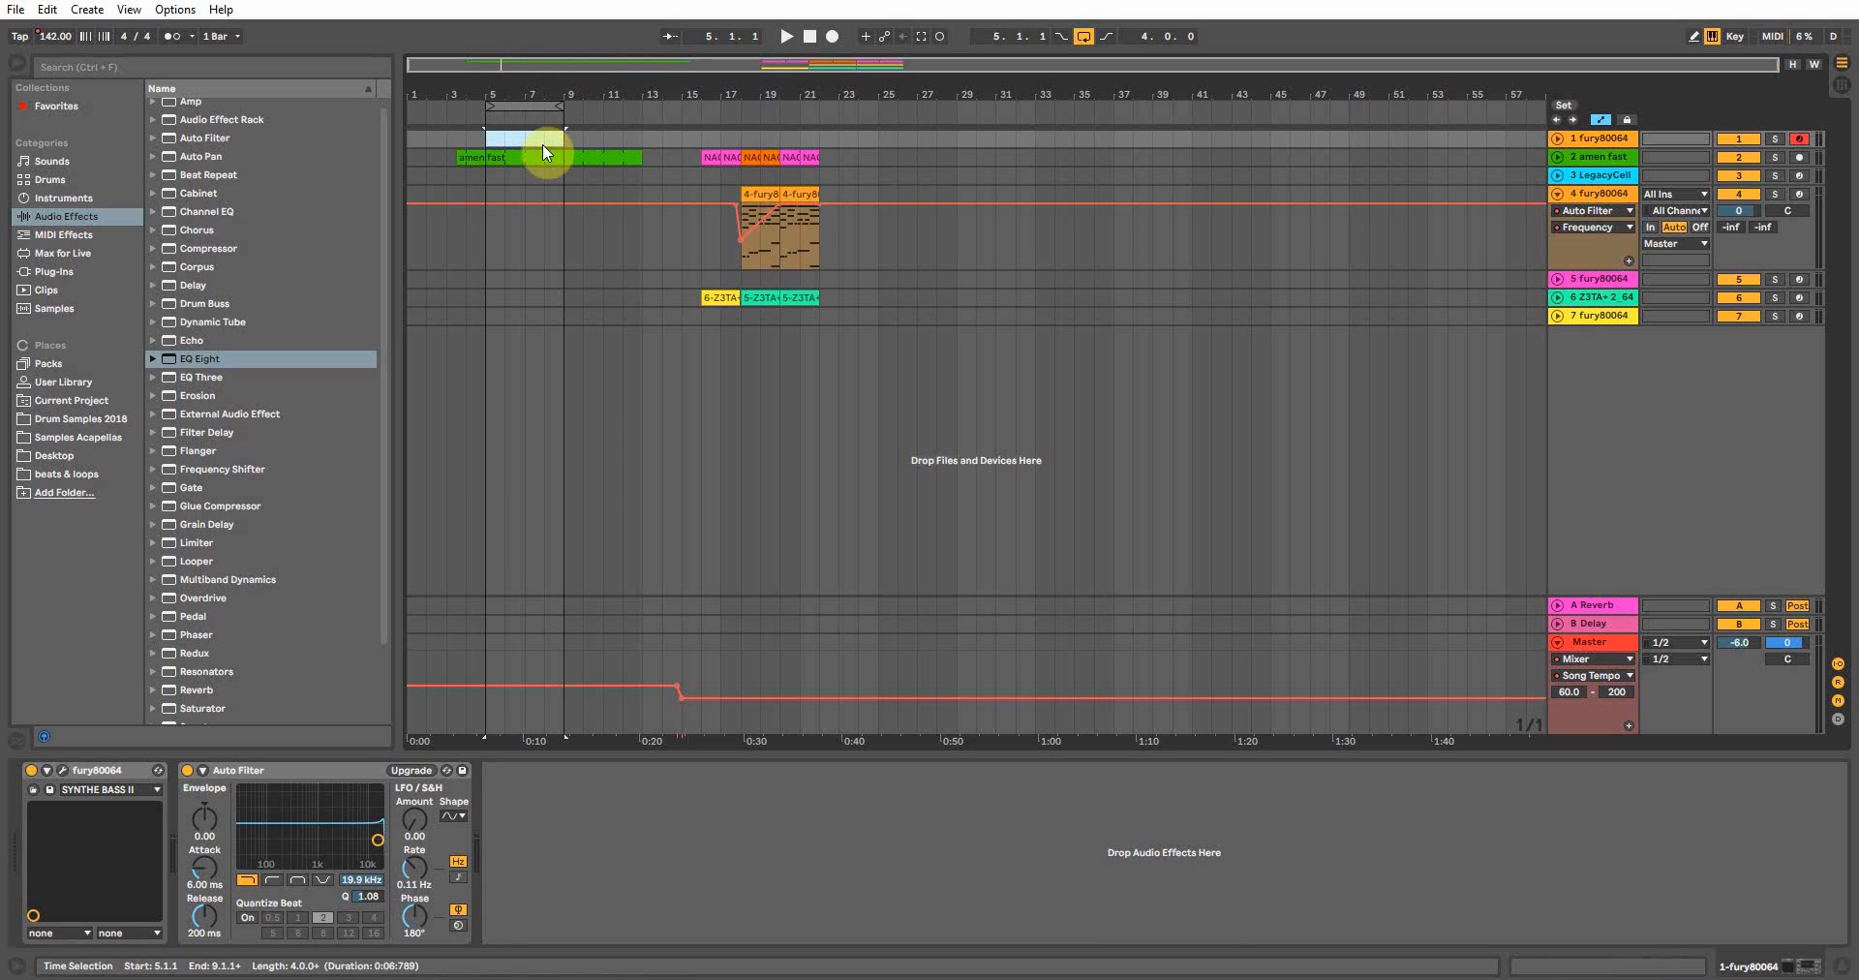
Step: Try the Poly and Hold key assign options on the first track's FURY-800, switch on Chord Memory, and close the synth window
left_click(1562, 141)
left_click(62, 770)
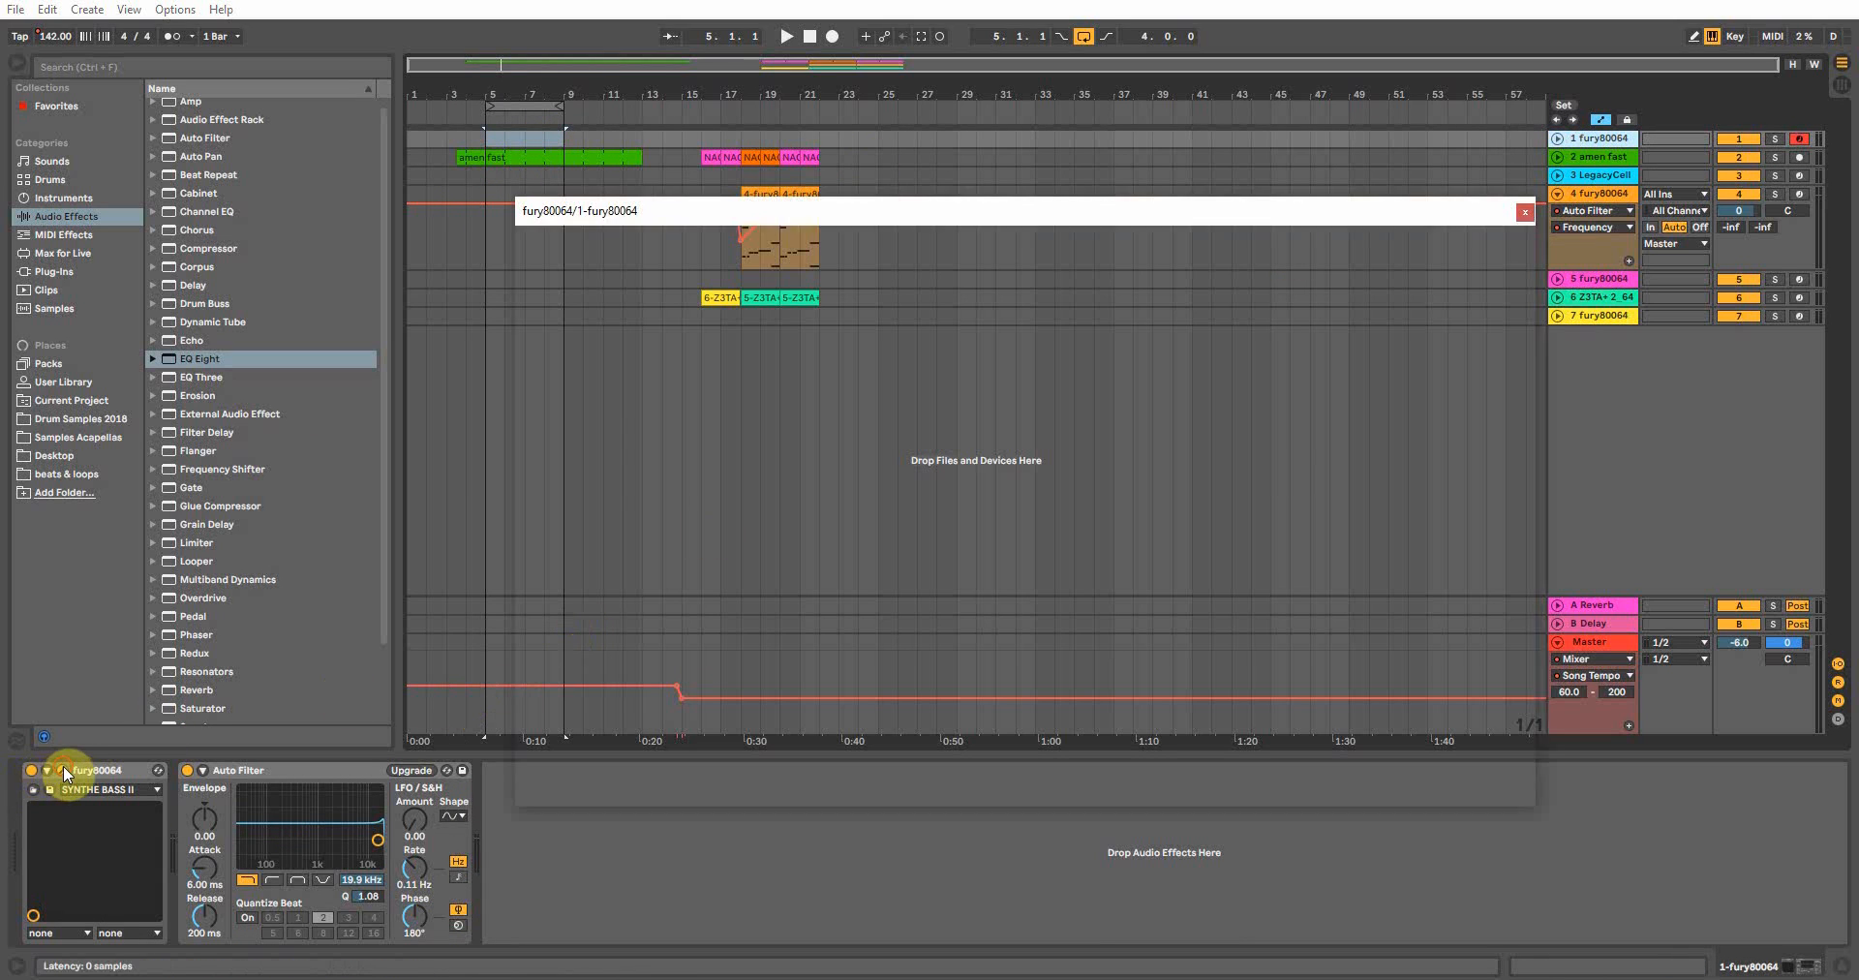
left_click(896, 424)
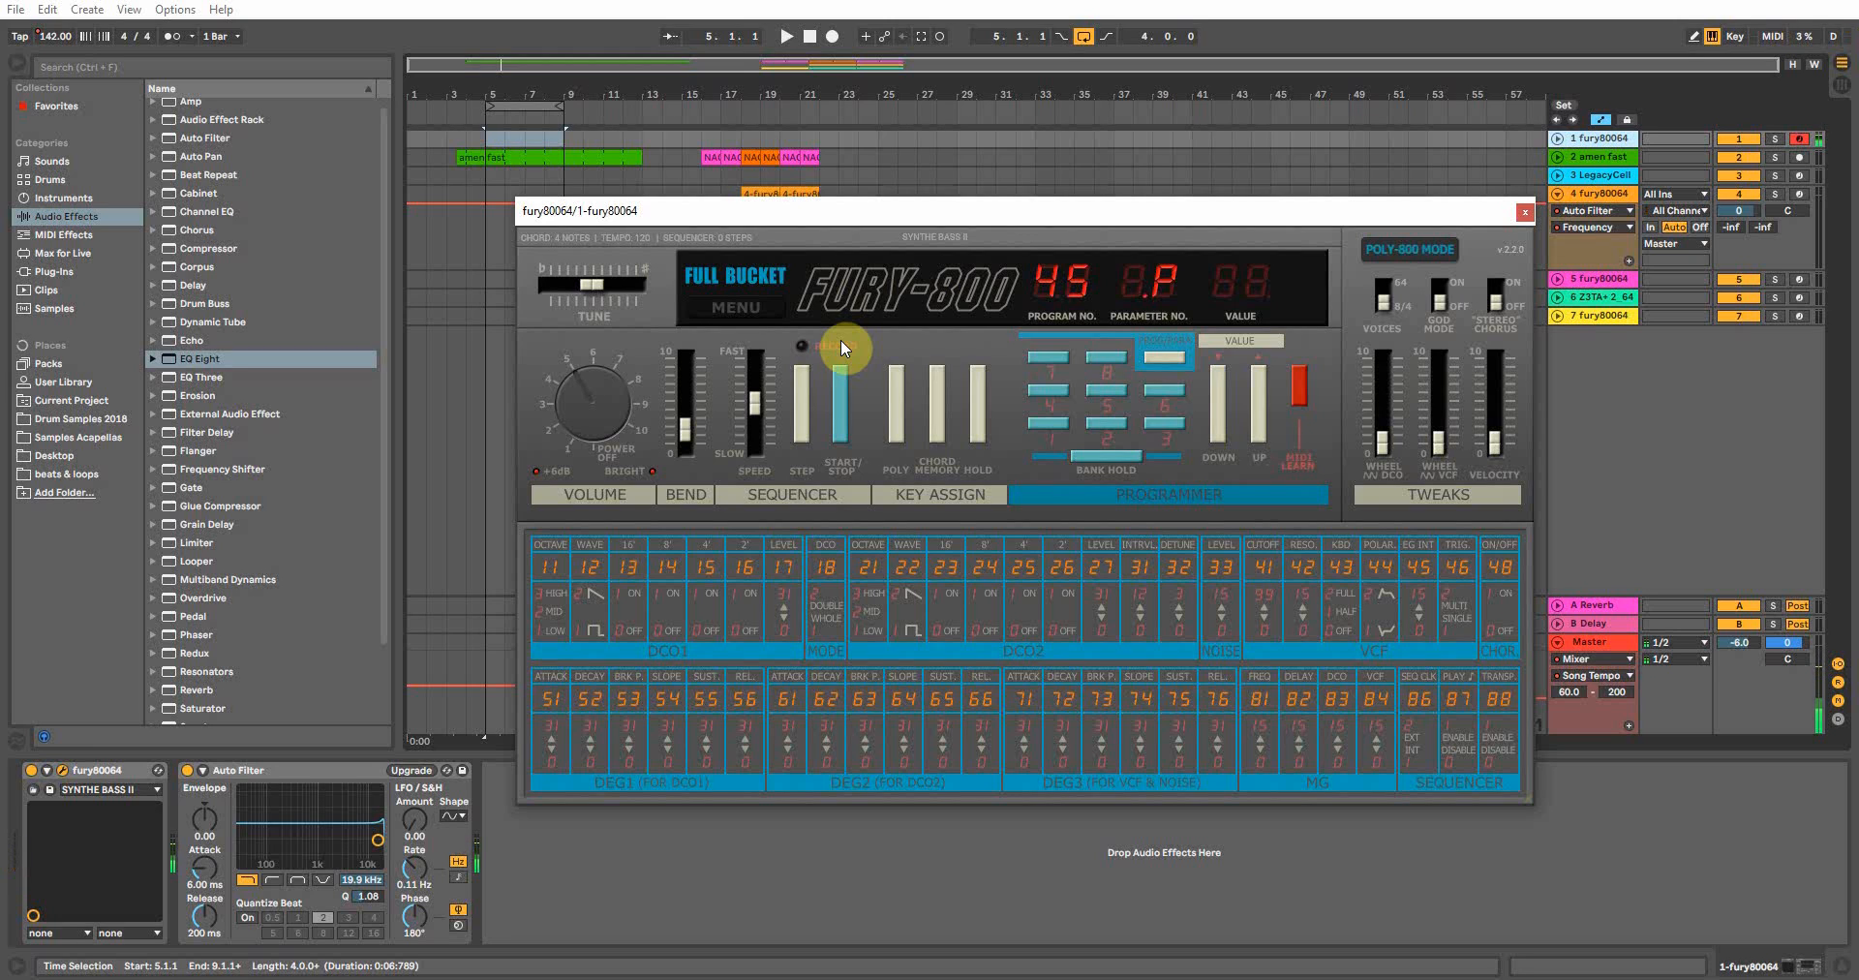
left_click(904, 393)
left_click(978, 431)
left_click(933, 408)
left_click(1525, 213)
Step: Trim the start of the amen fast clip to bar 3
left_click(459, 141)
scroll(459, 141, "up", 3)
left_click(457, 155)
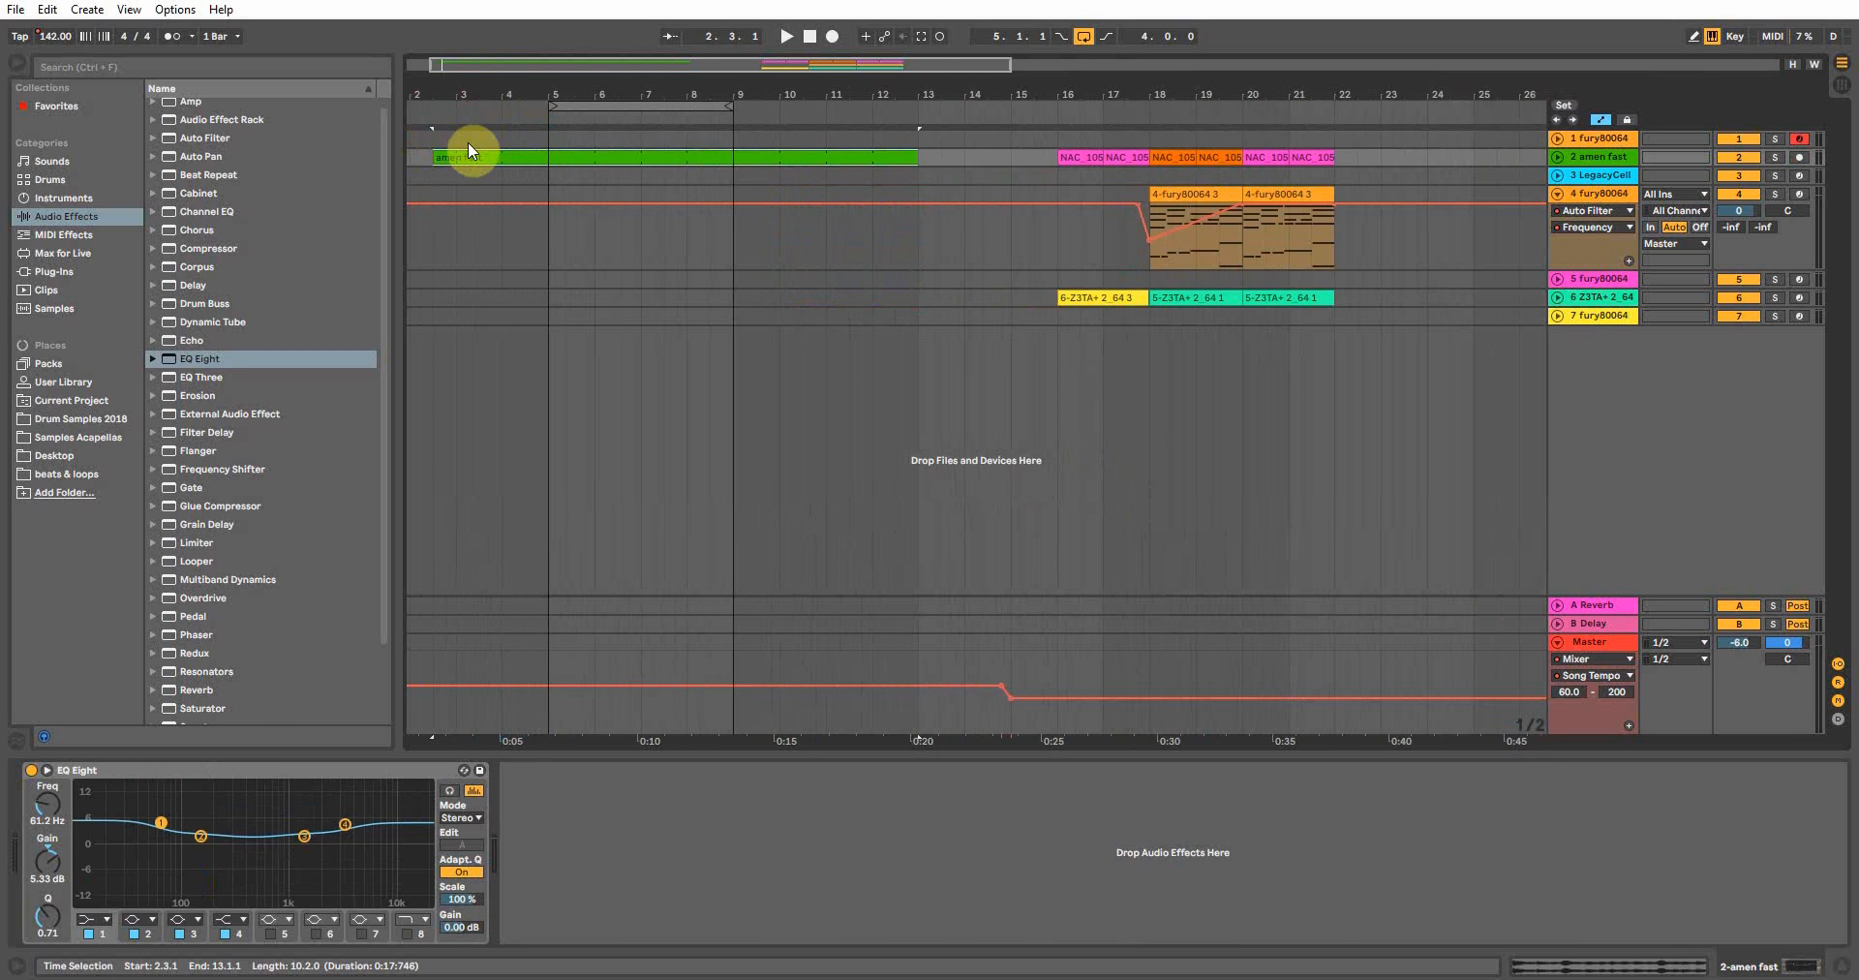
left_click_drag(426, 160, 456, 158)
Step: Record a chord part on the first fury80064 track from bar 3 to about bar 9
left_click(456, 143)
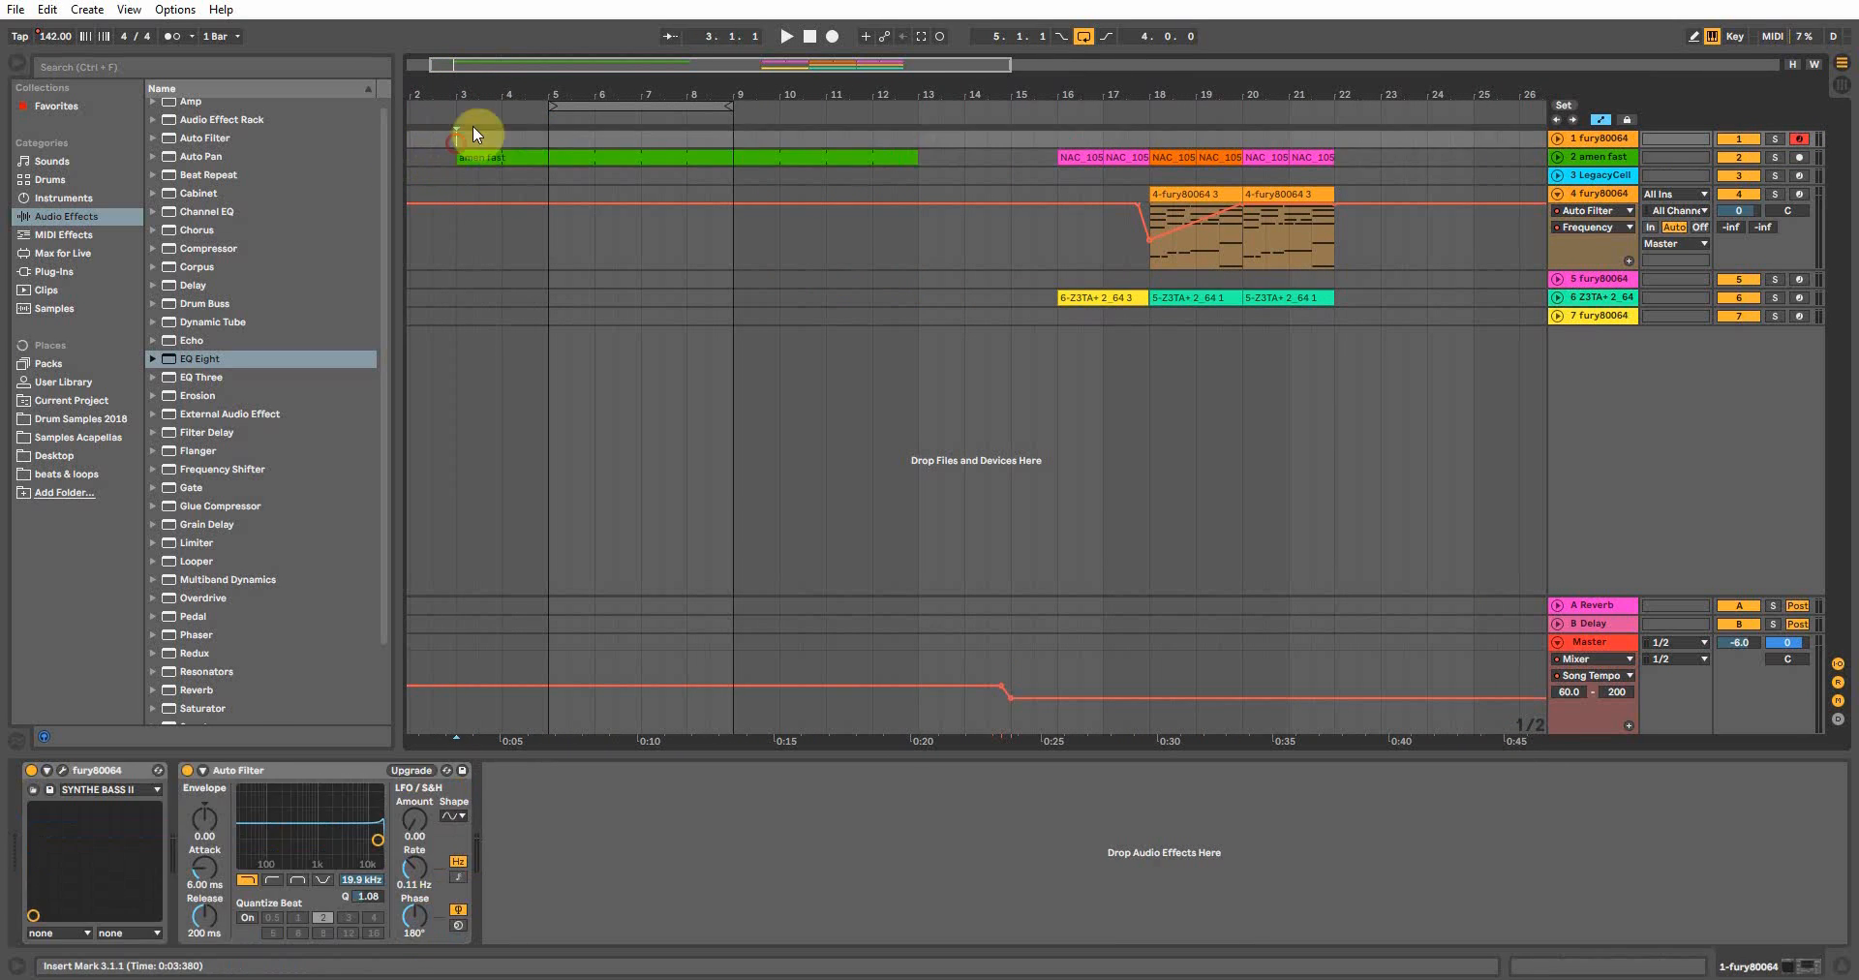
left_click(833, 36)
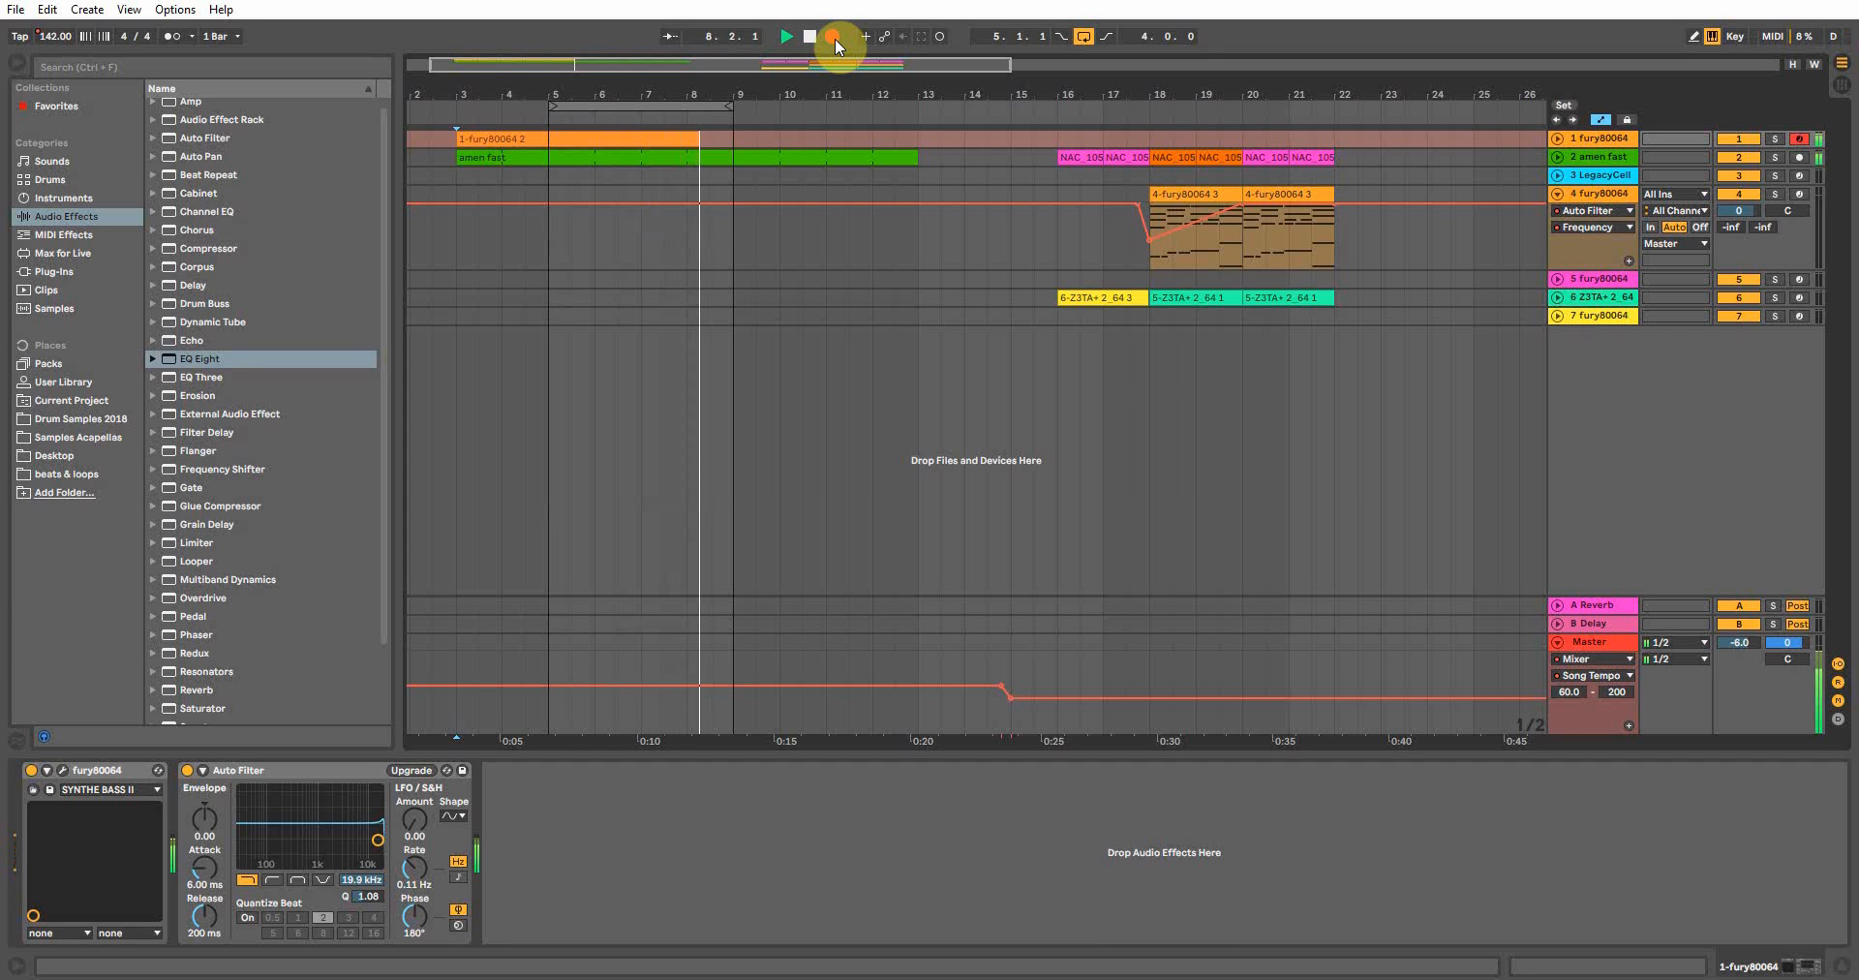
key("space")
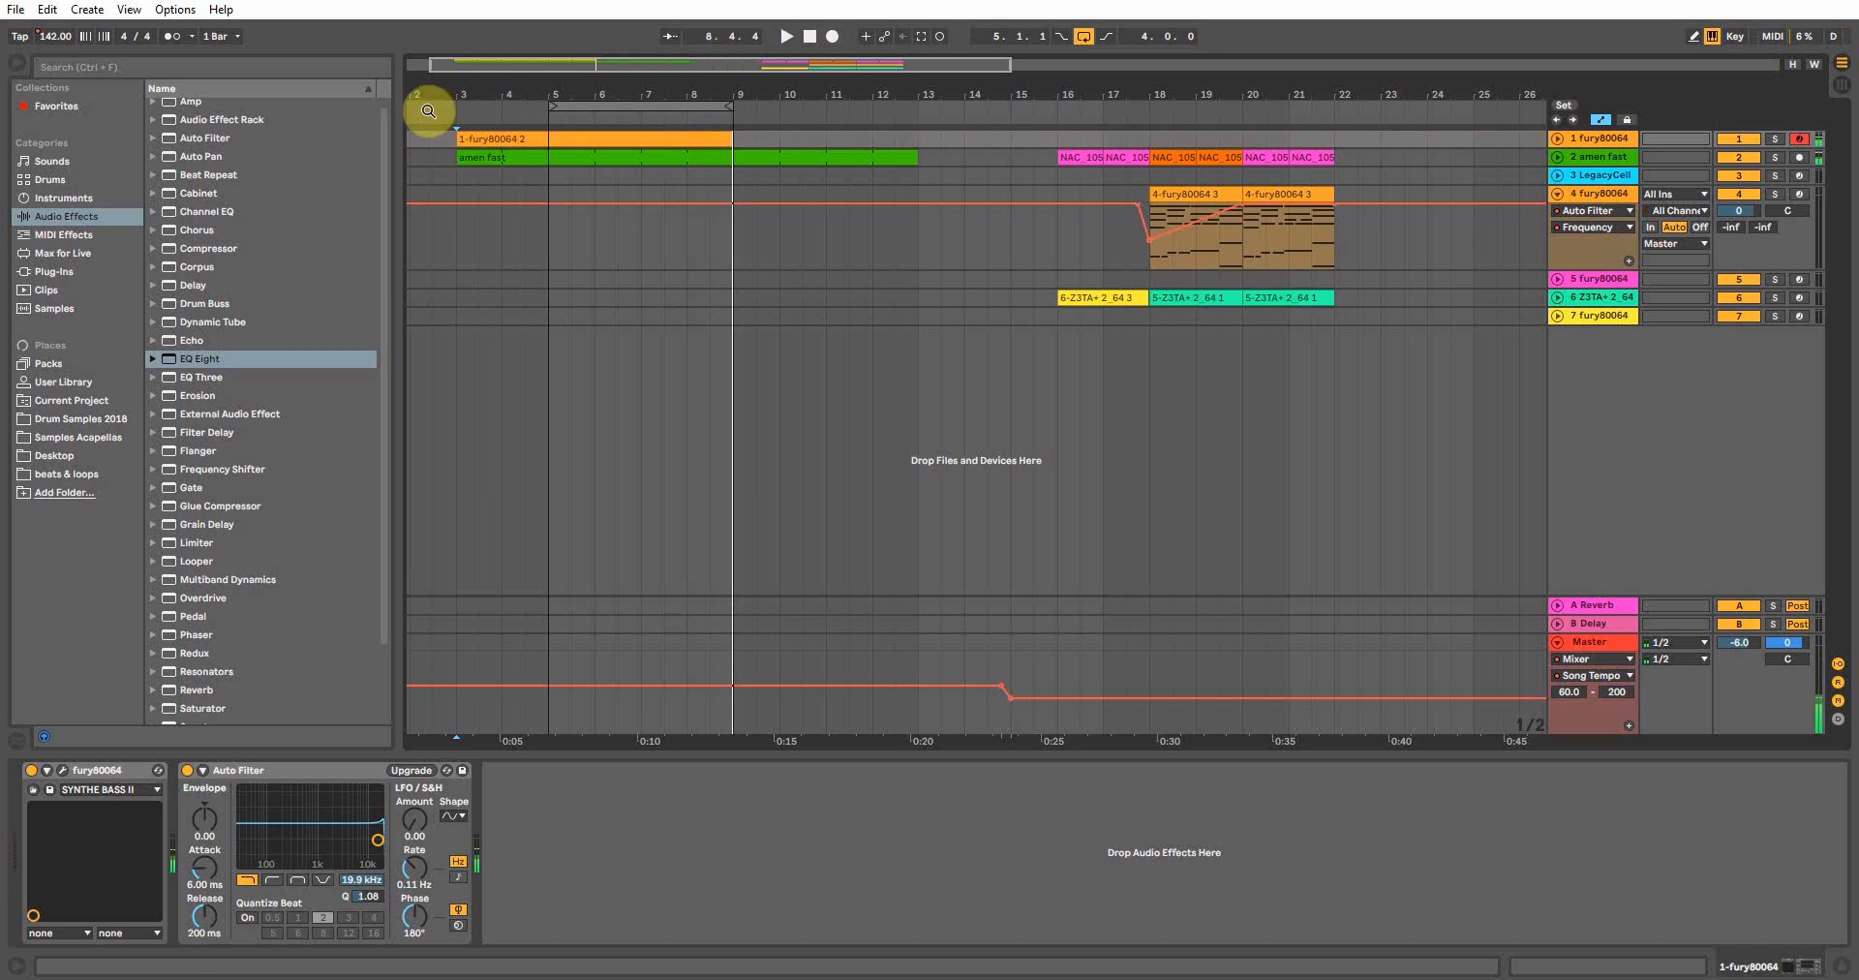
Step: Trim the start of the recorded fury80064 clip to bar 5, quantize all its notes, and play the loop
left_click_drag(466, 132, 548, 135)
left_click_drag(643, 728, 643, 368)
left_click_drag(525, 767, 1078, 428)
key("ctrl+a")
key("ctrl+u")
key("space")
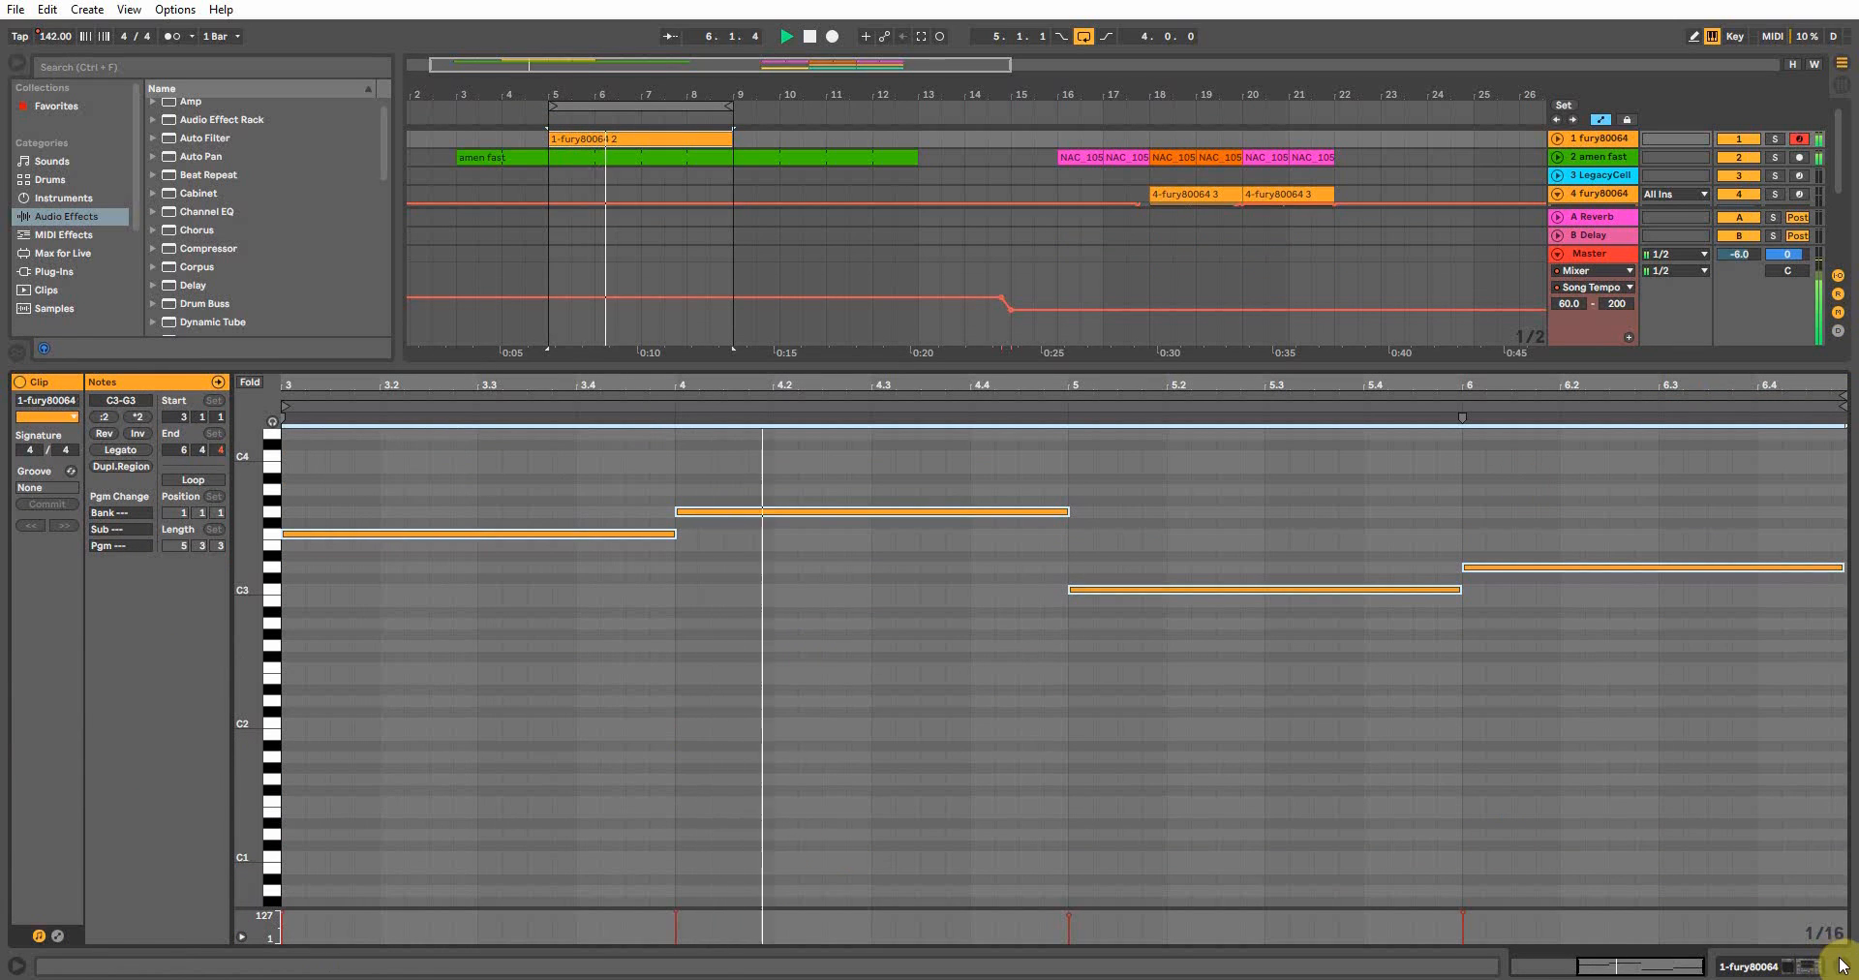
Step: Sweep the Auto Filter down and back up to 10.7 kHz with a Q of 2.59 while the loop plays
left_click(1799, 966)
left_click_drag(377, 839, 315, 838)
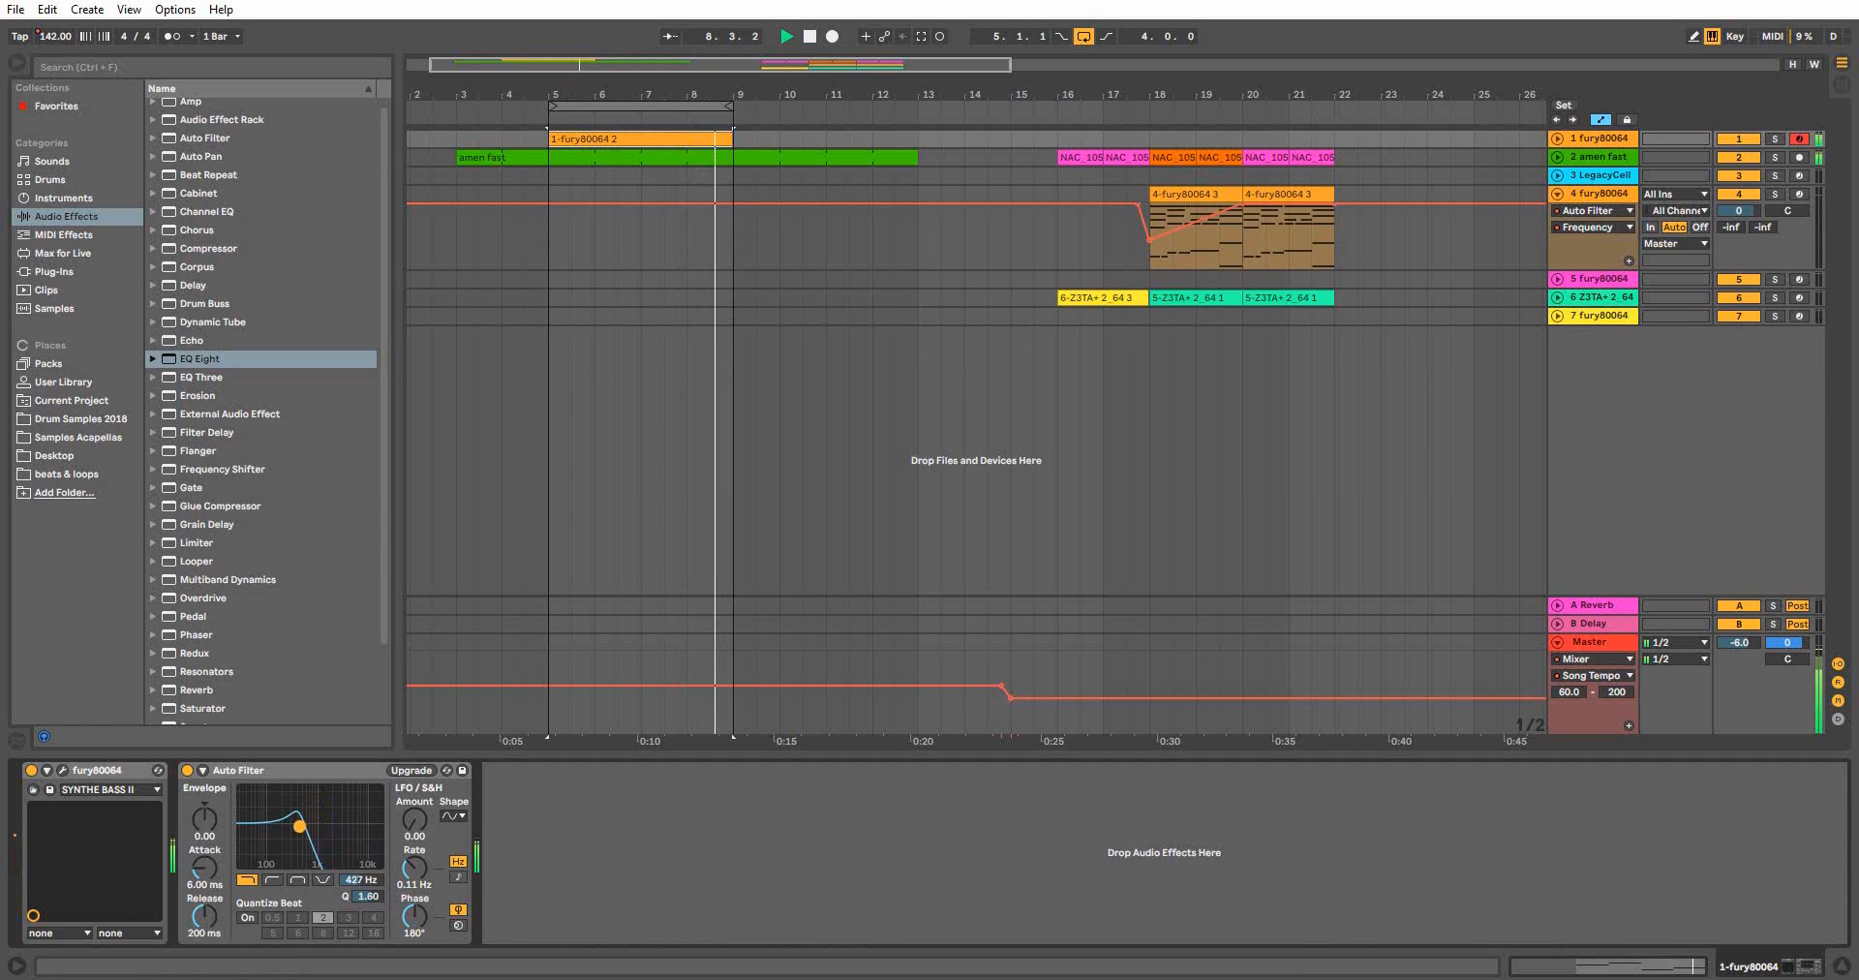
left_click_drag(315, 839, 365, 800)
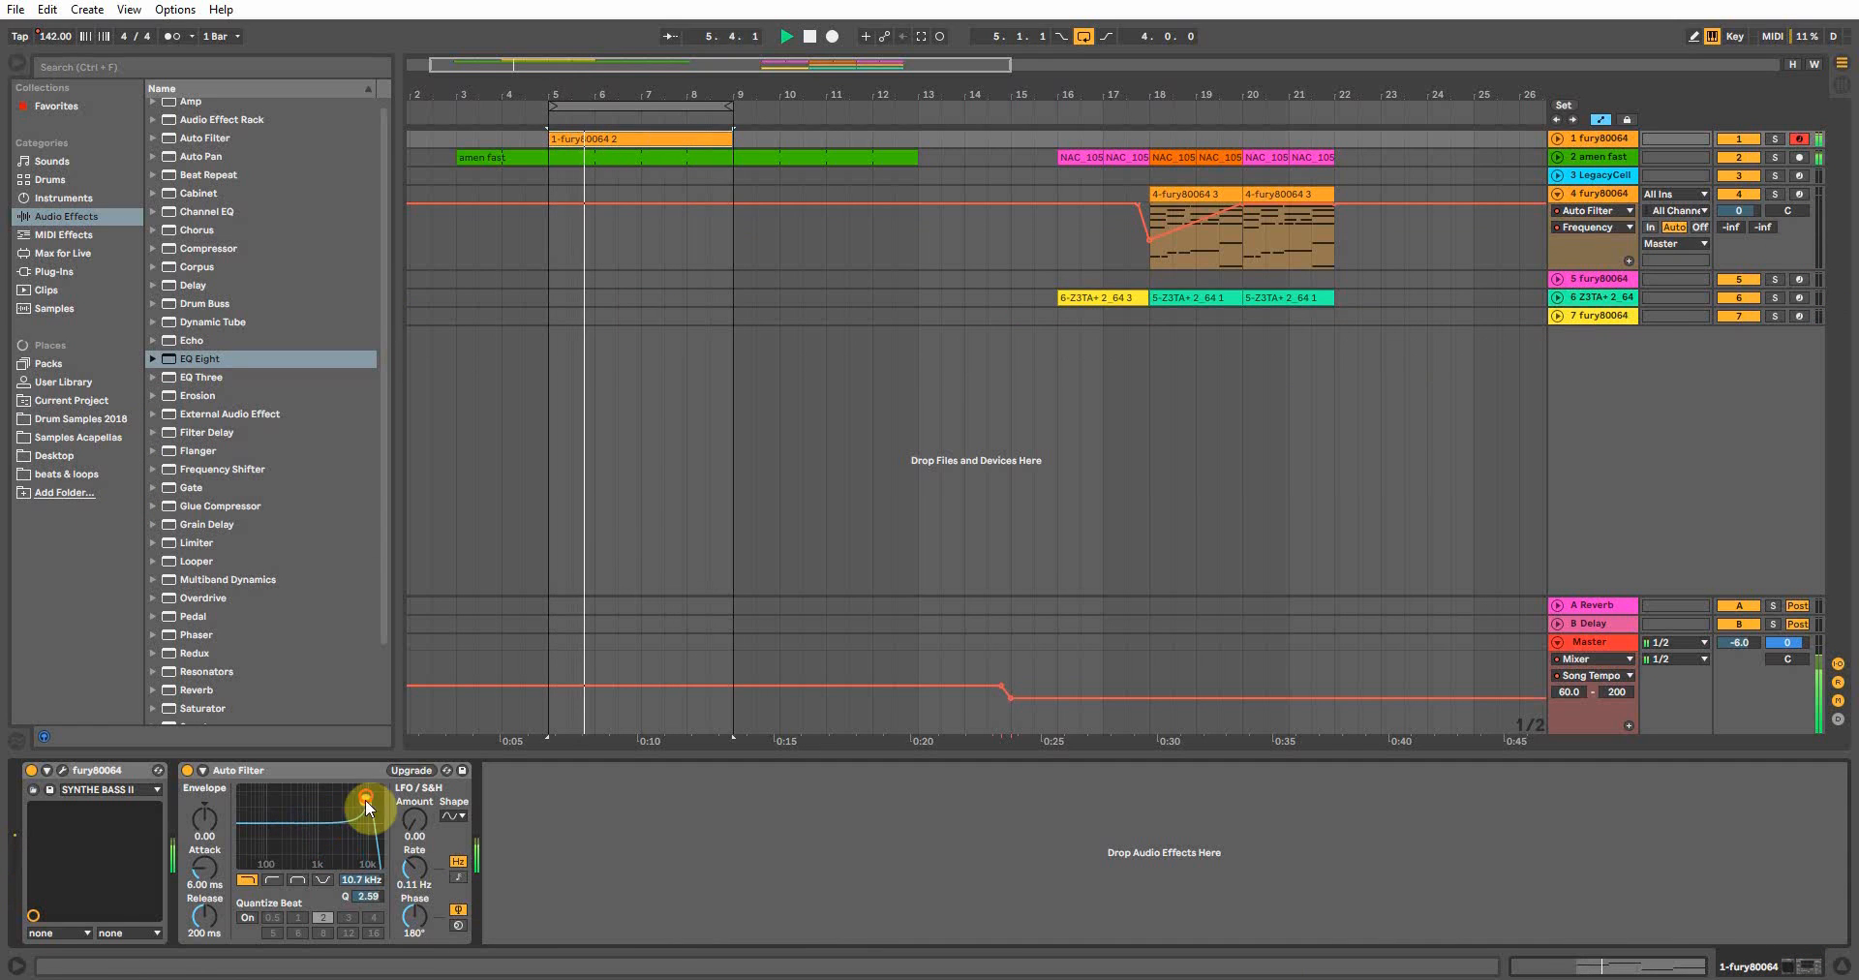
Step: Extend the end of the recorded fury80064 clip to bar 9, check its last note, and return to the device chain
left_click_drag(726, 107, 737, 117)
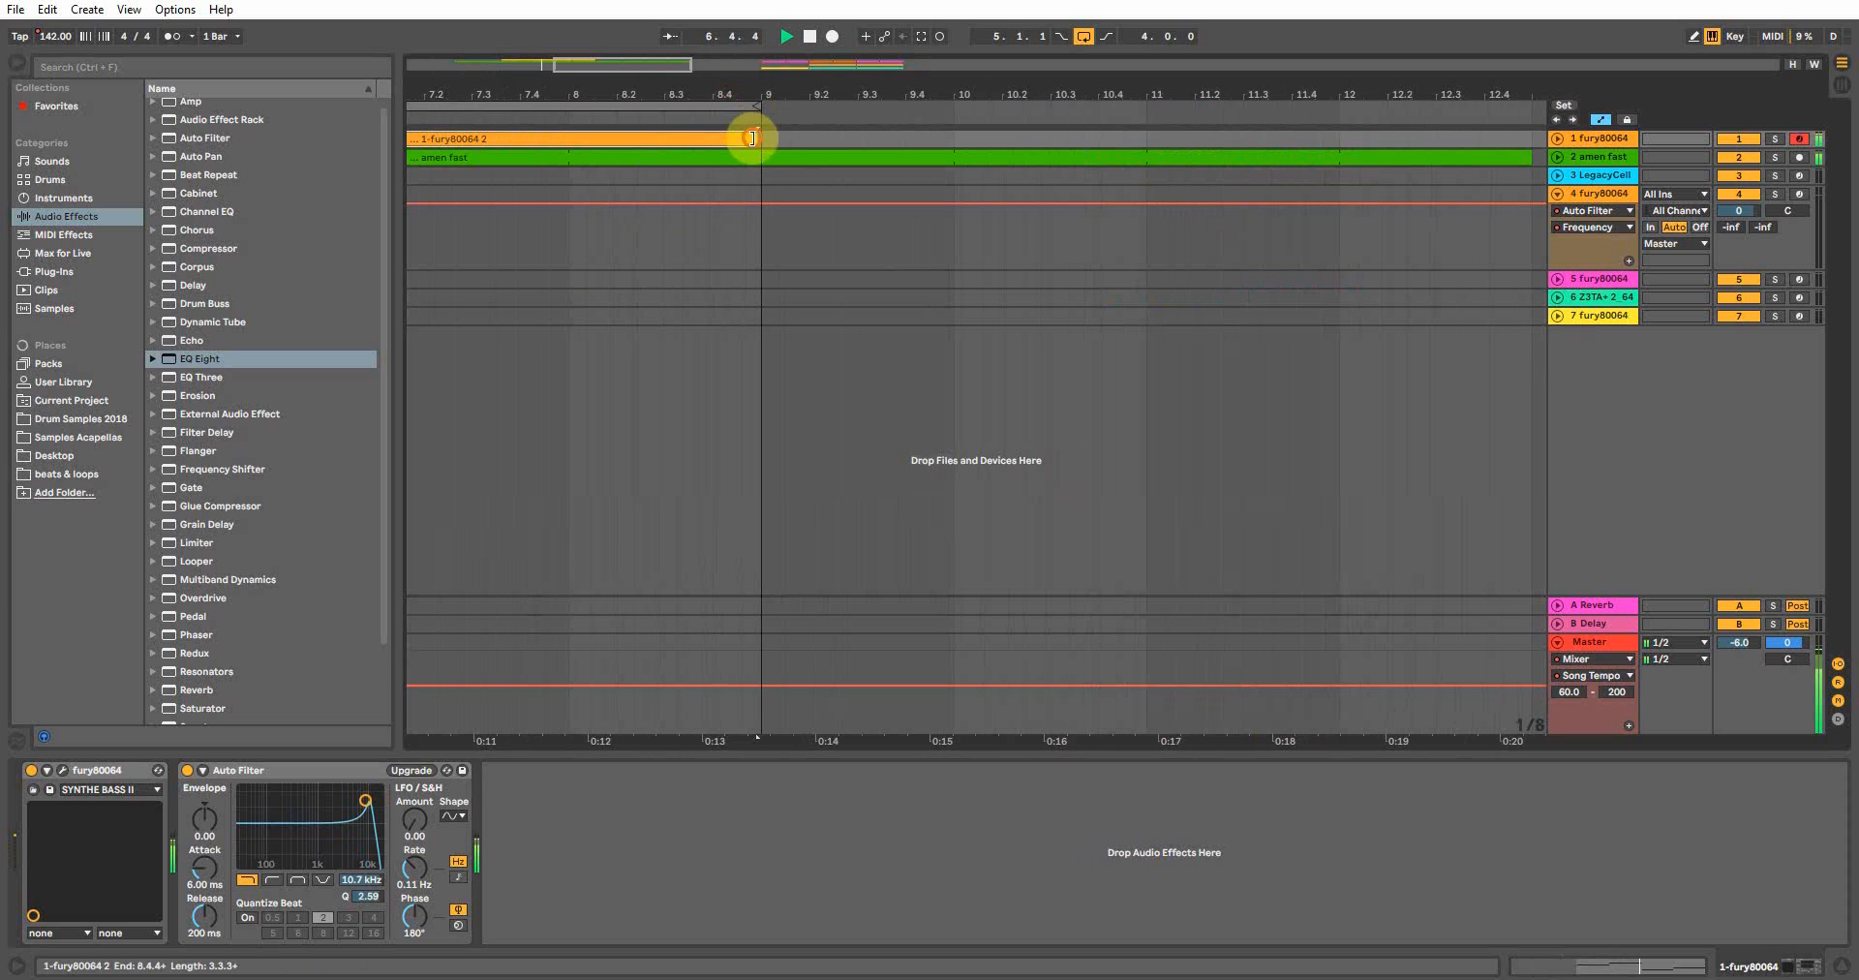
double_click(730, 137)
left_click(1830, 569)
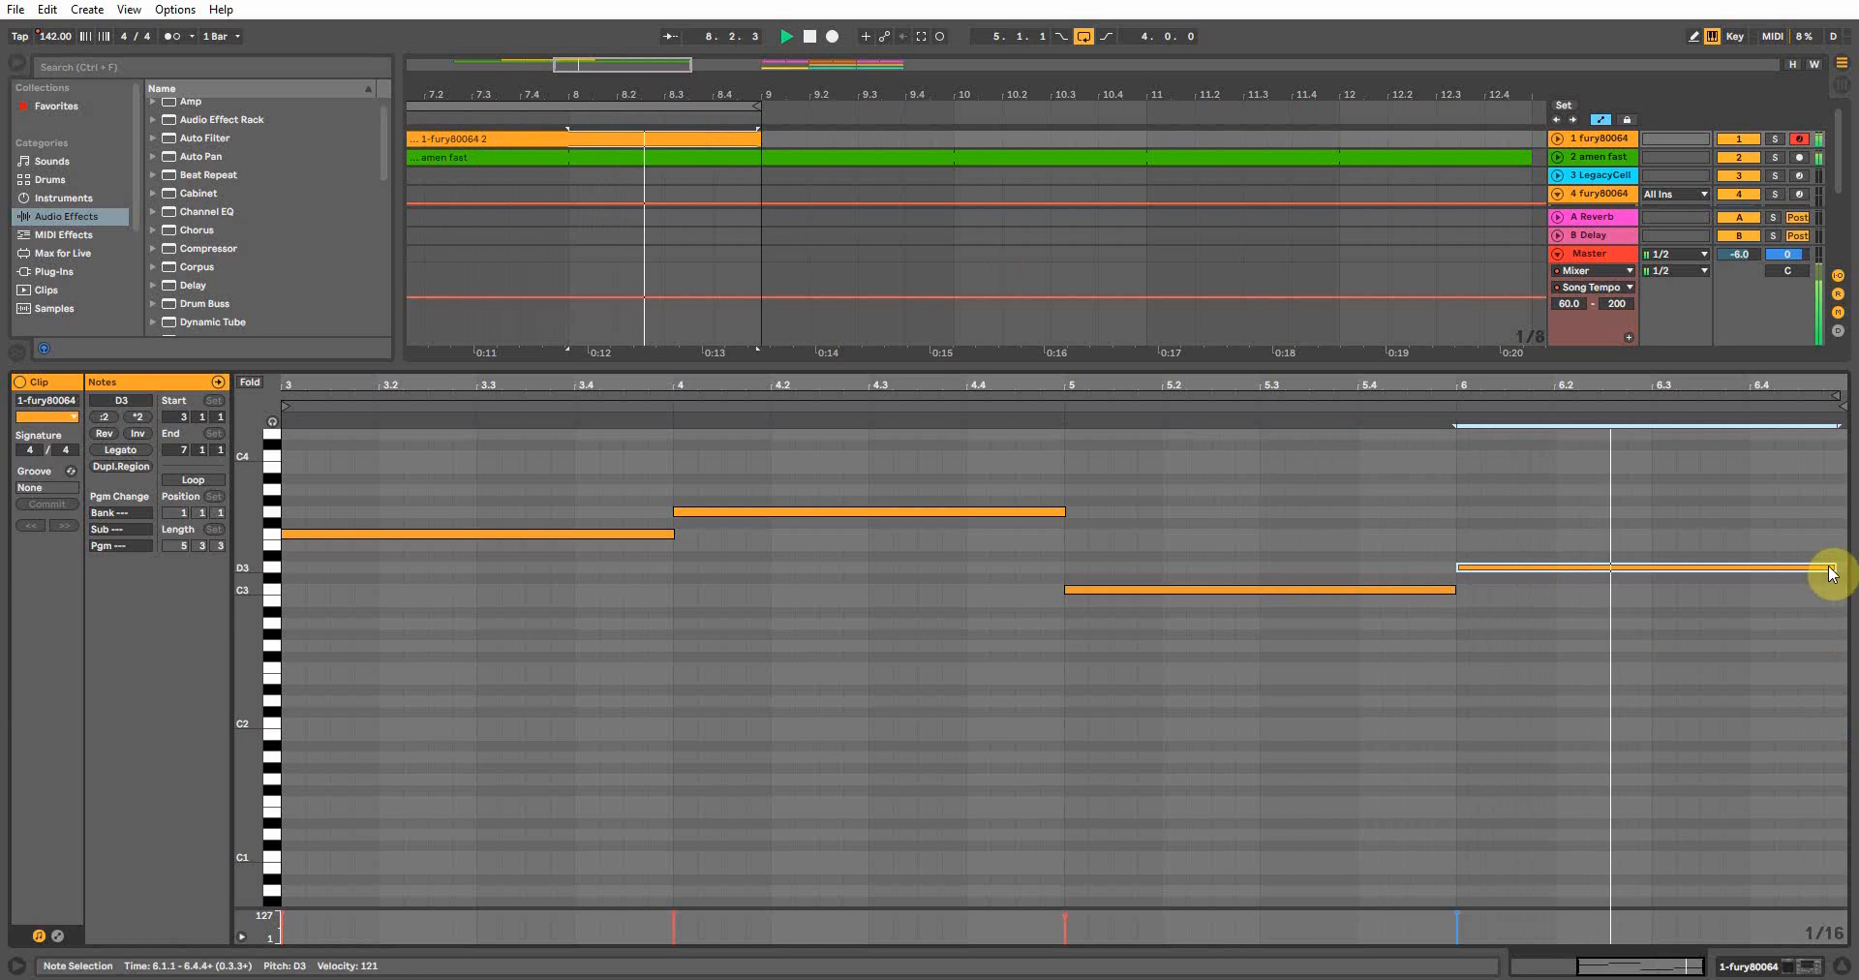
left_click(1842, 965)
left_click(1841, 966)
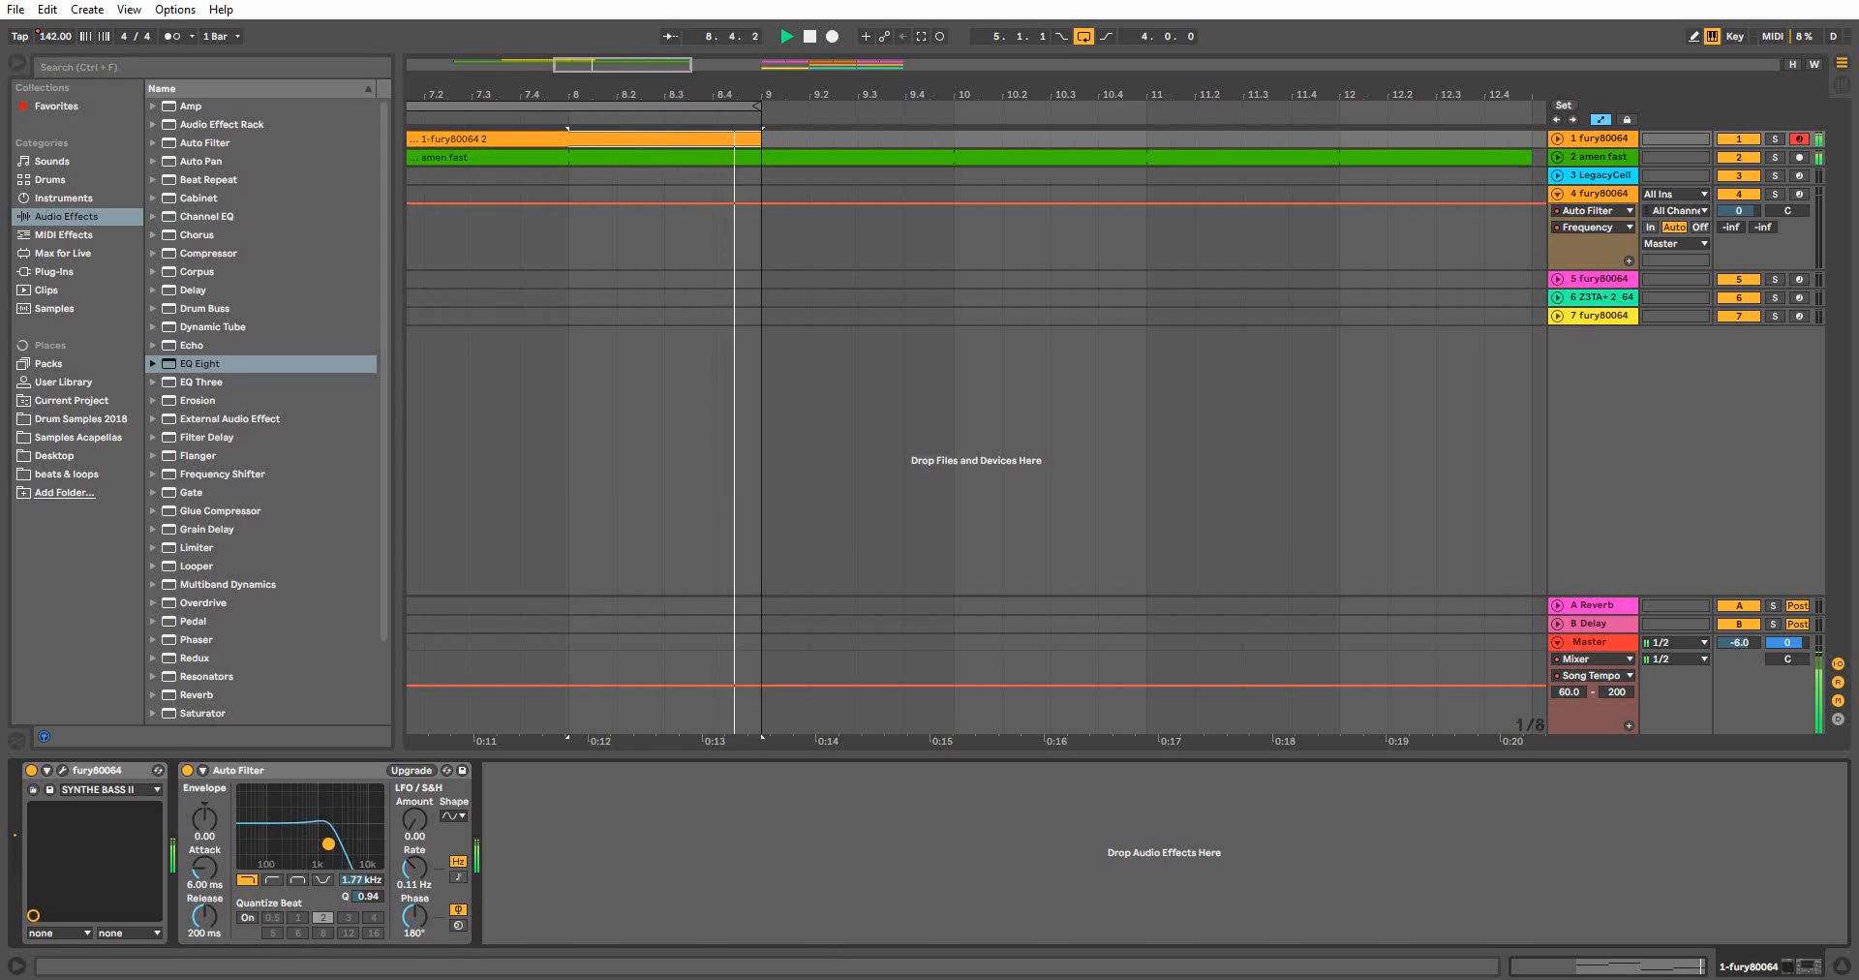
Step: Arm the LegacyCell track, audition its Square Bass patch over the loop, and stop playback
left_click(1798, 175)
left_click(457, 94)
left_click_drag(458, 94, 876, 78)
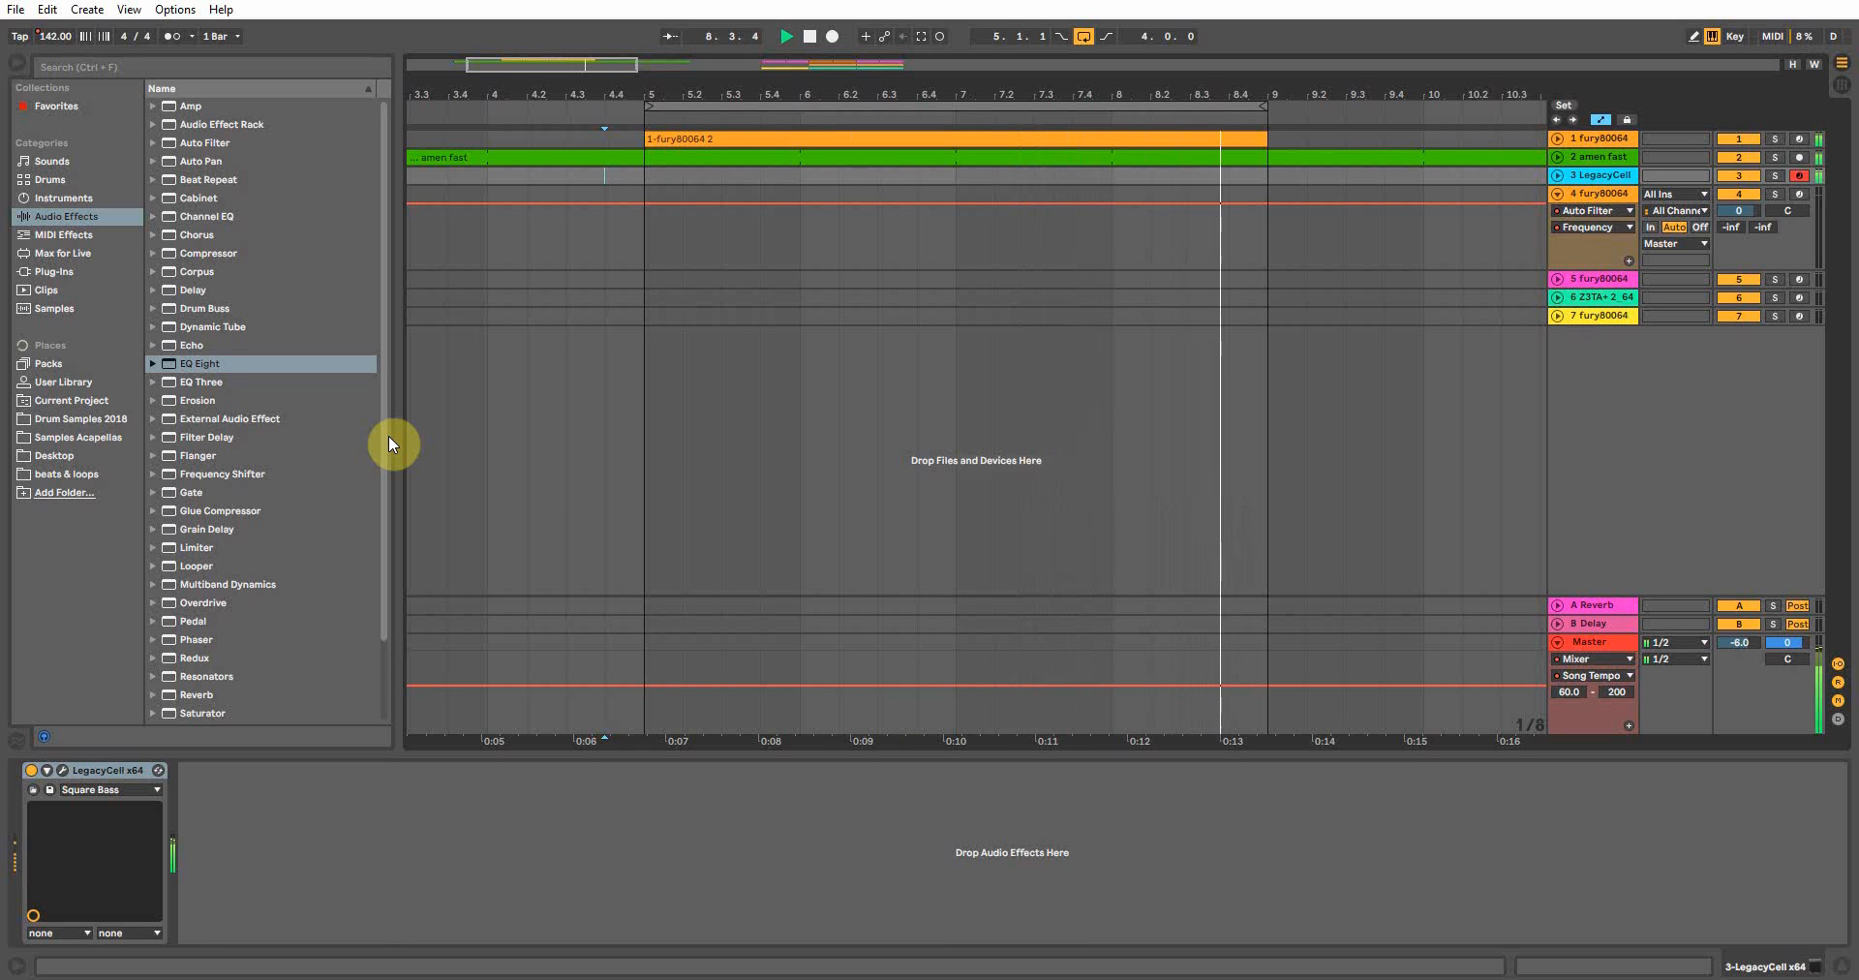
key("space")
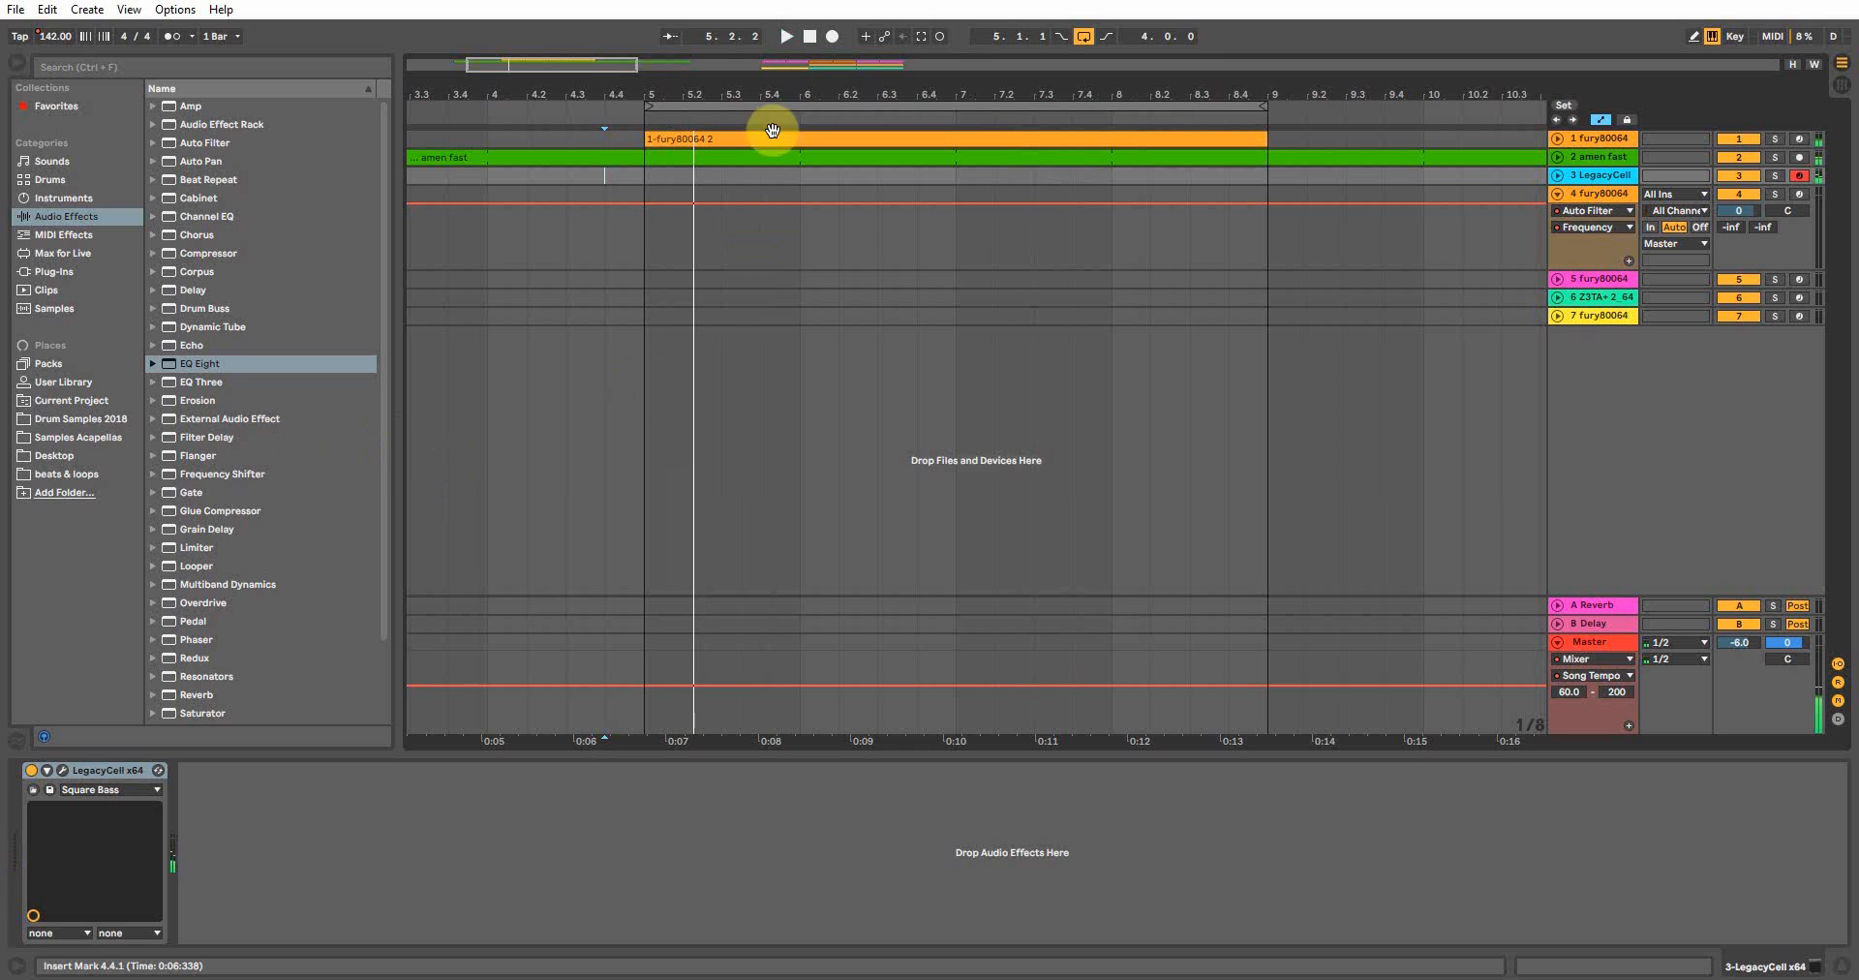
Step: Load the DIGI-BRASS preset in the first track's fury80064 synth and arm that track
left_click_drag(794, 92, 630, 59)
left_click(596, 141)
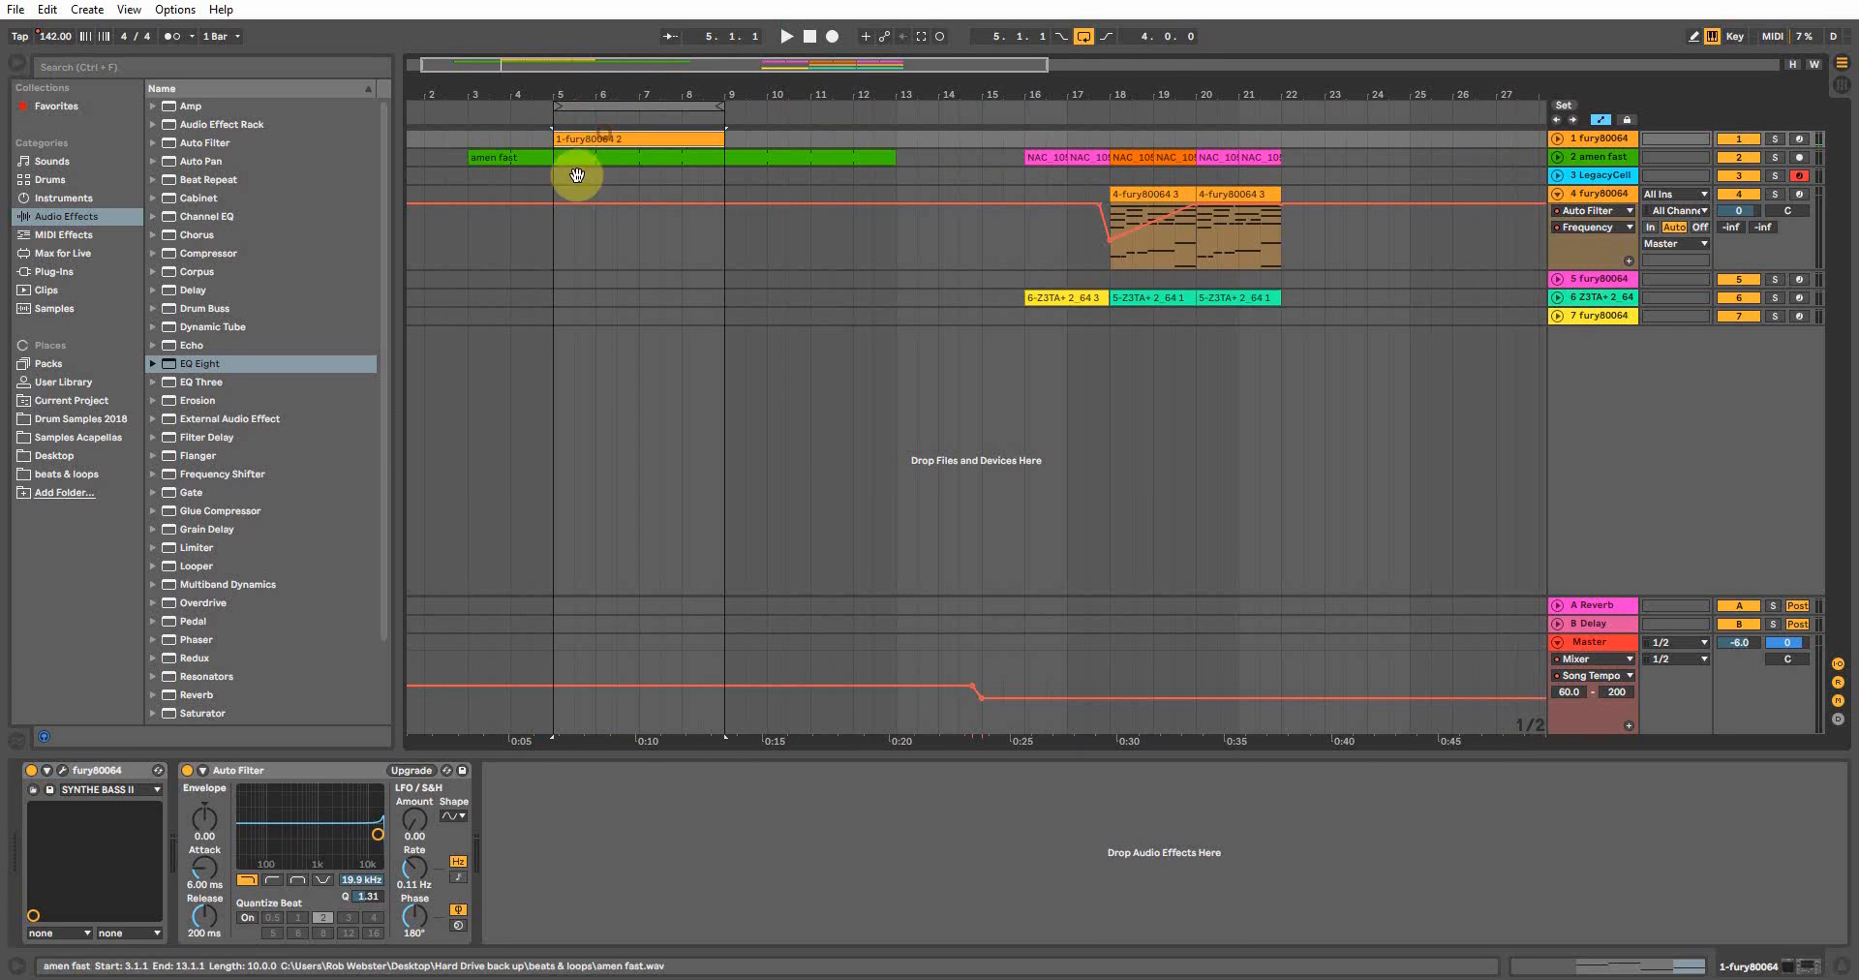
left_click(61, 771)
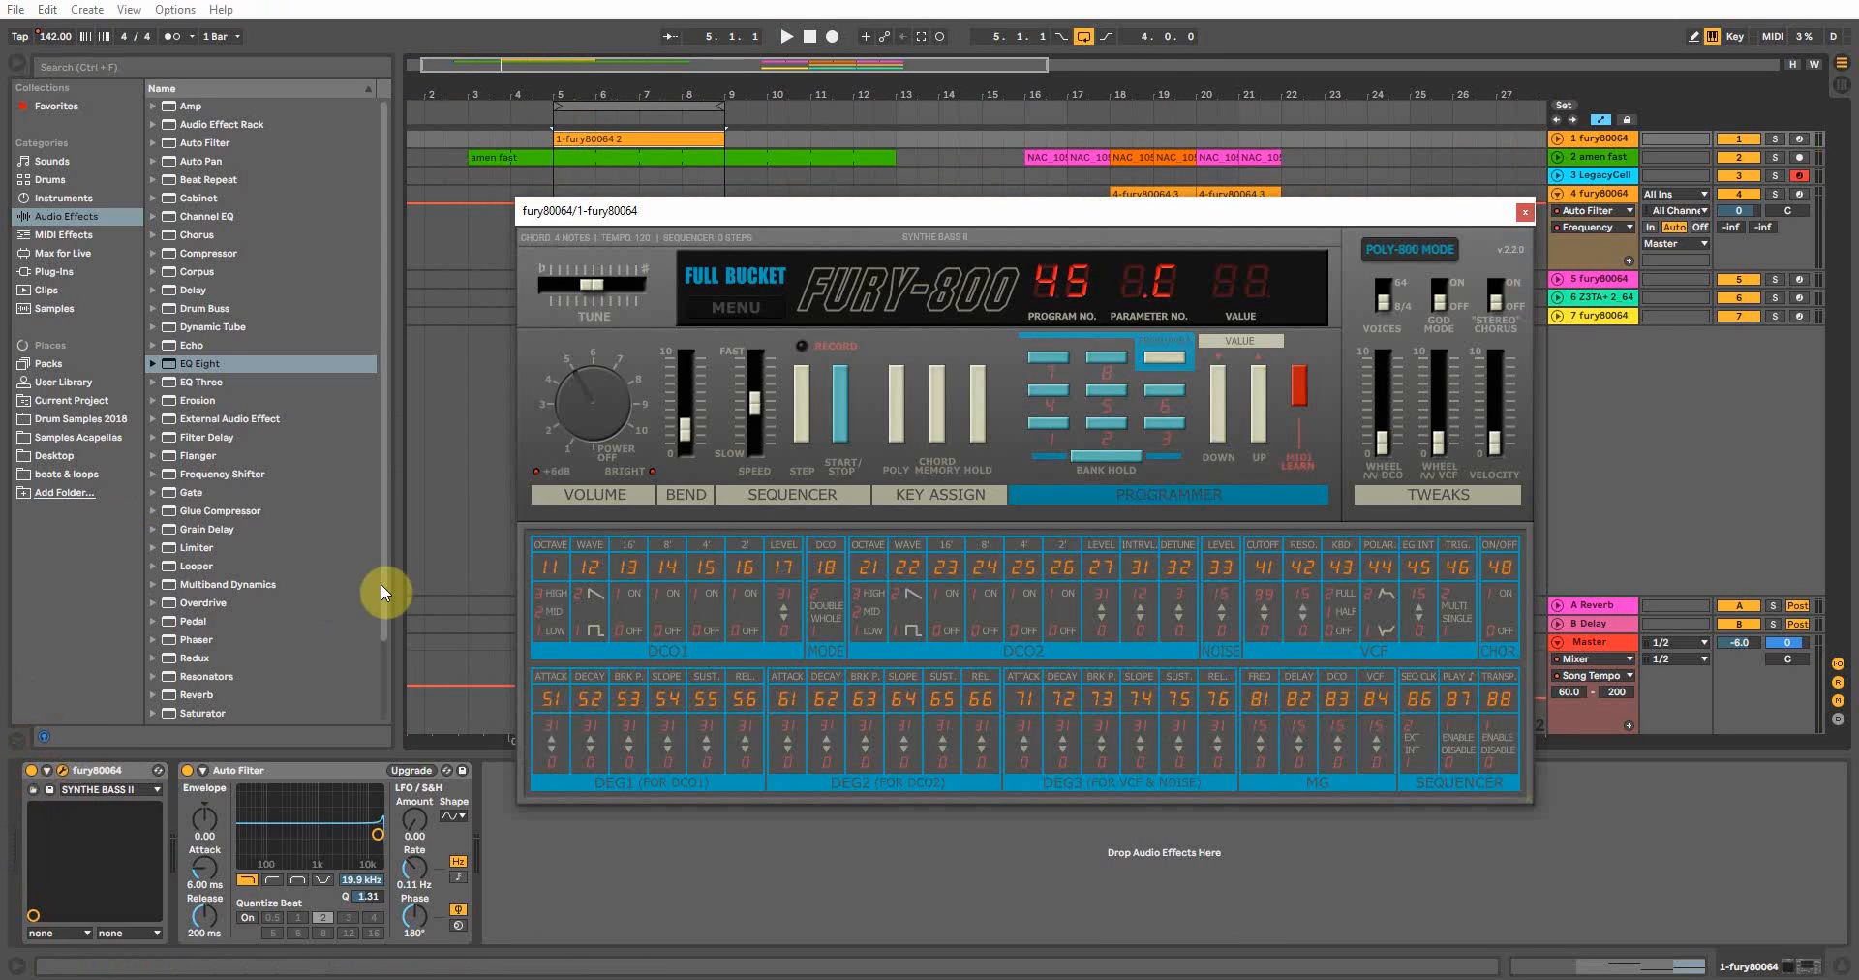
left_click(1531, 217)
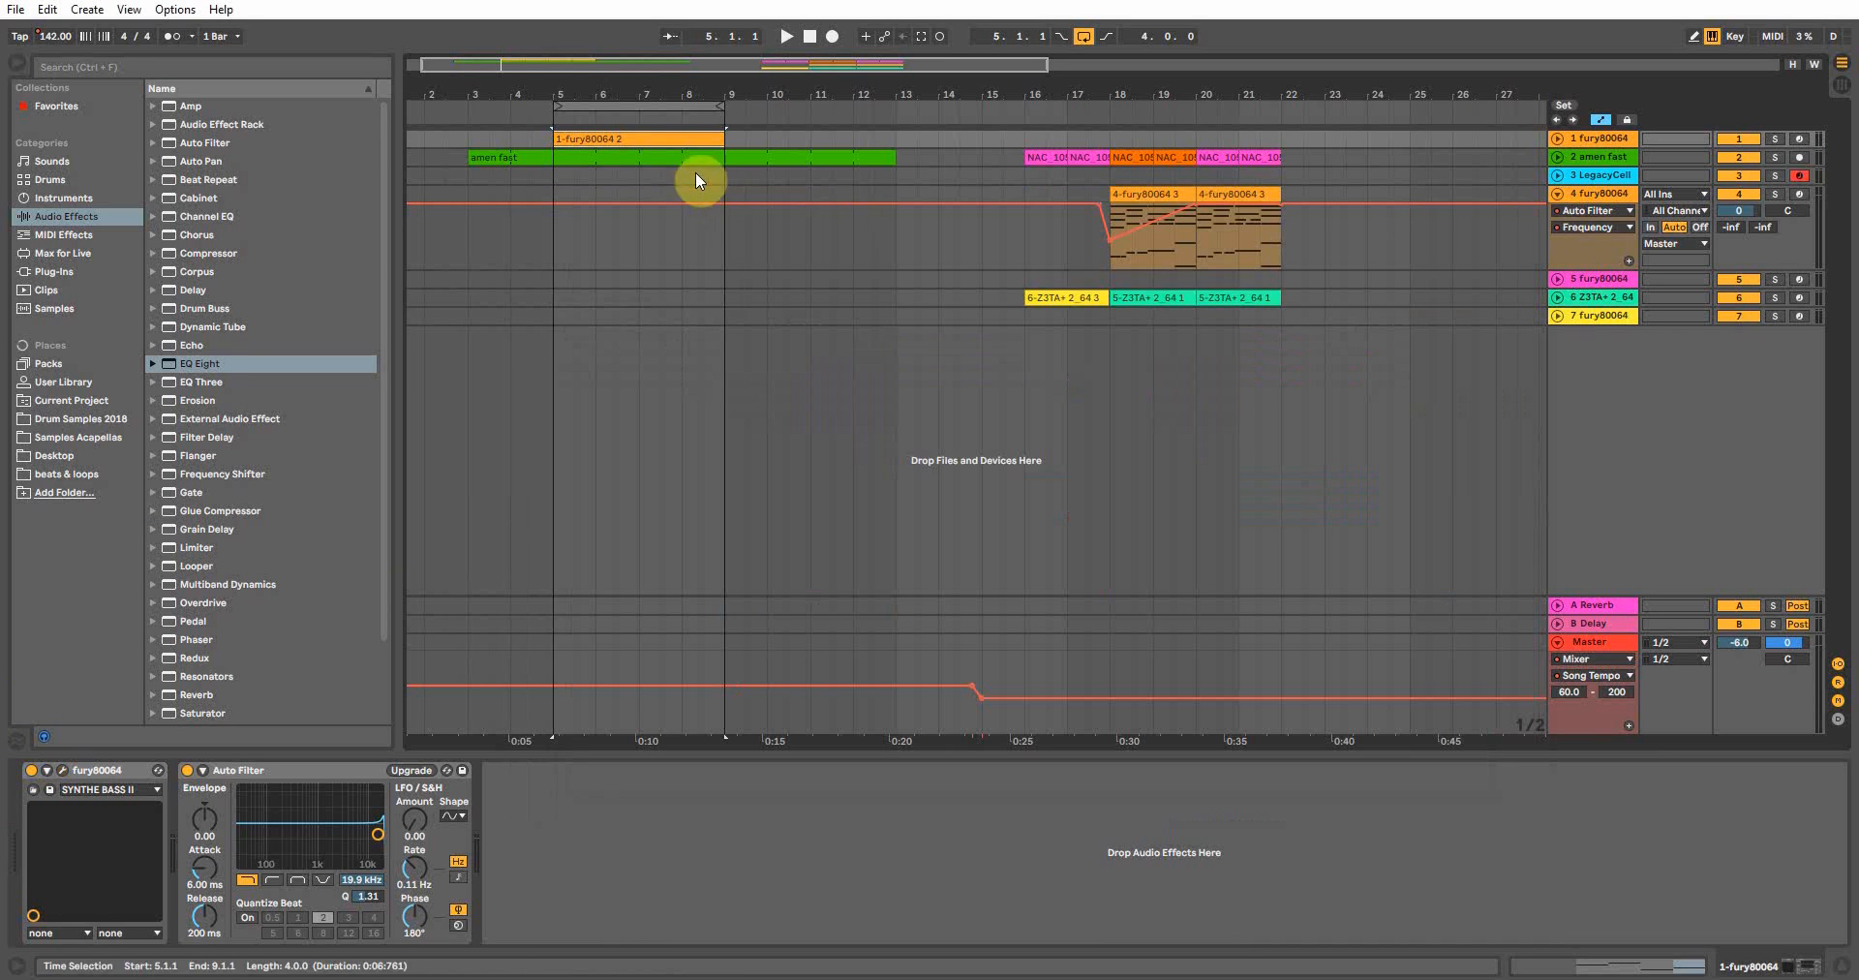
left_click(120, 787)
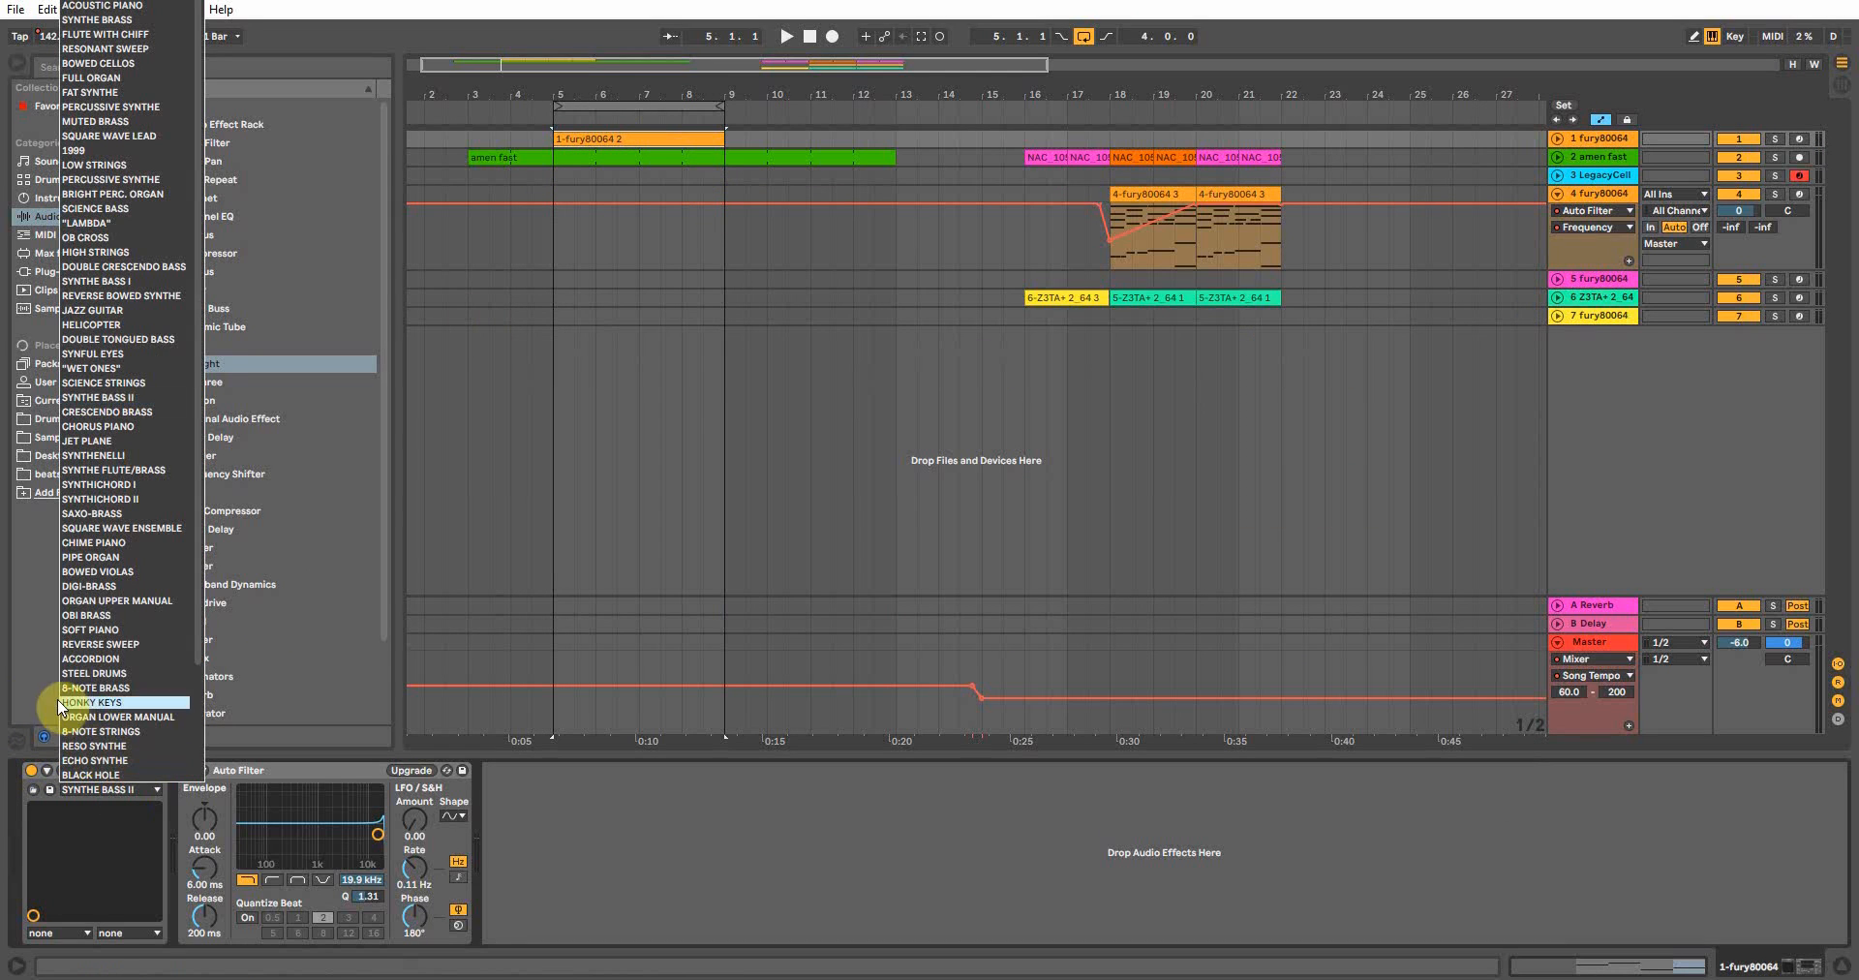
left_click(117, 584)
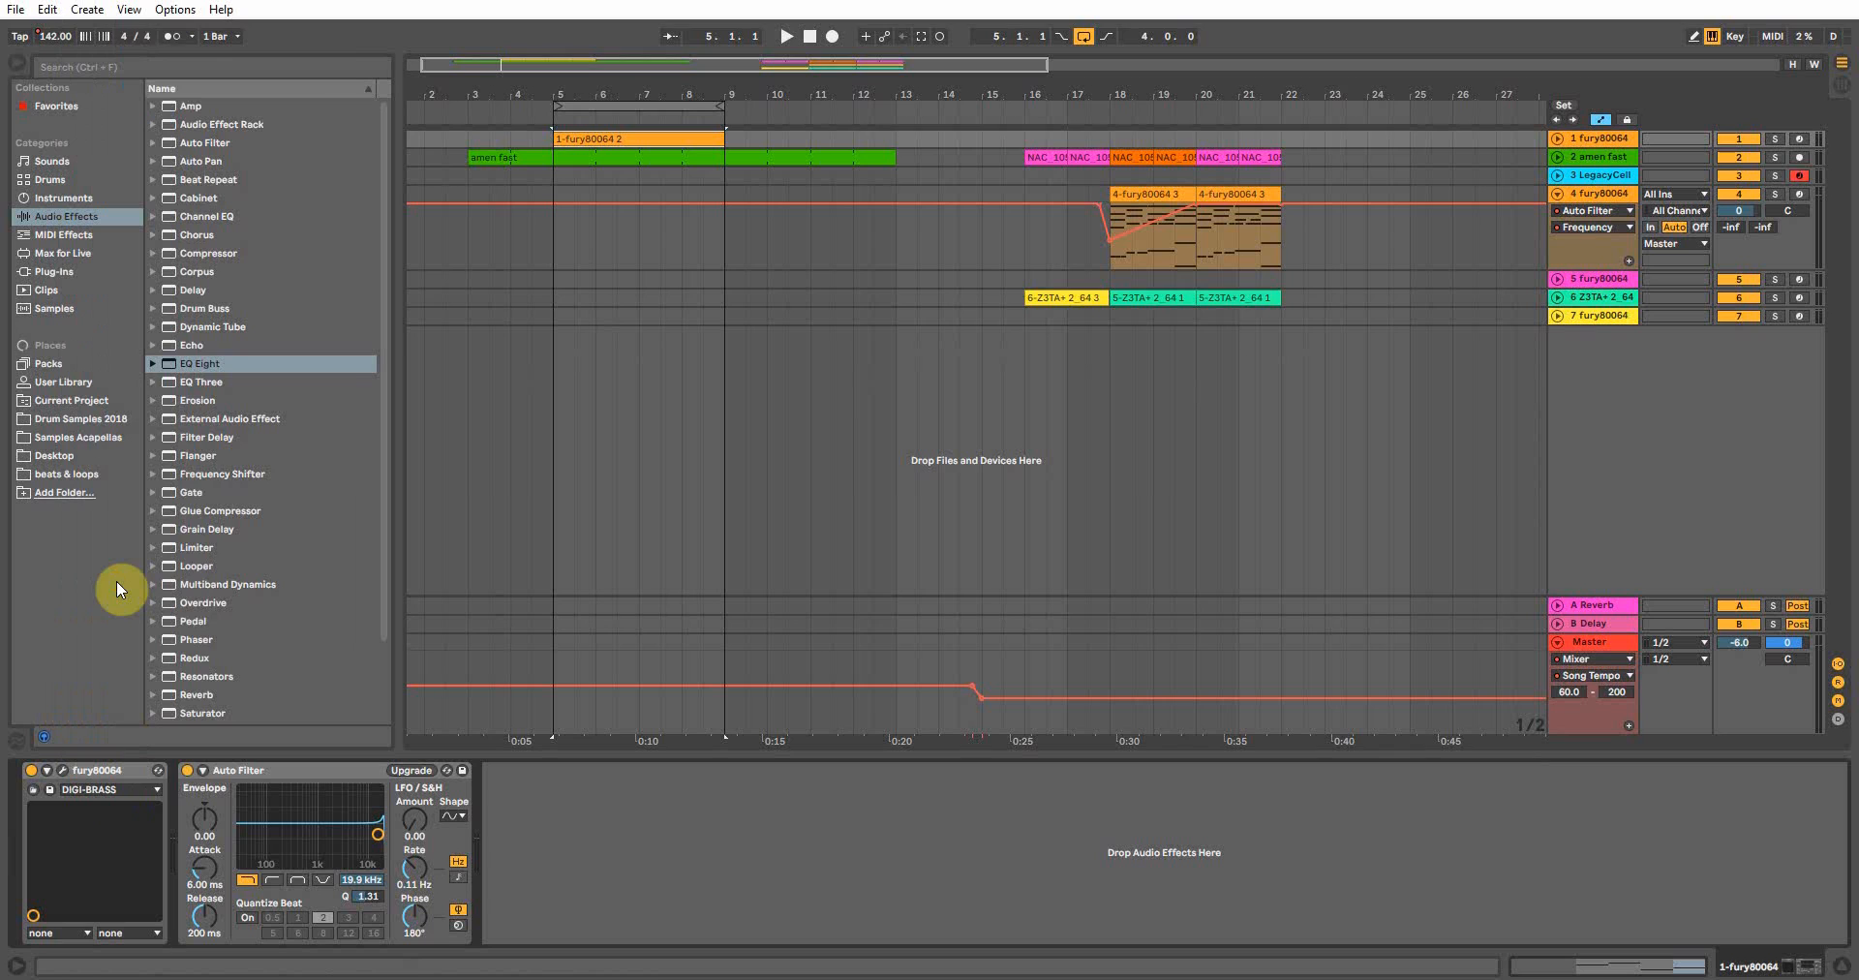
left_click(1799, 138)
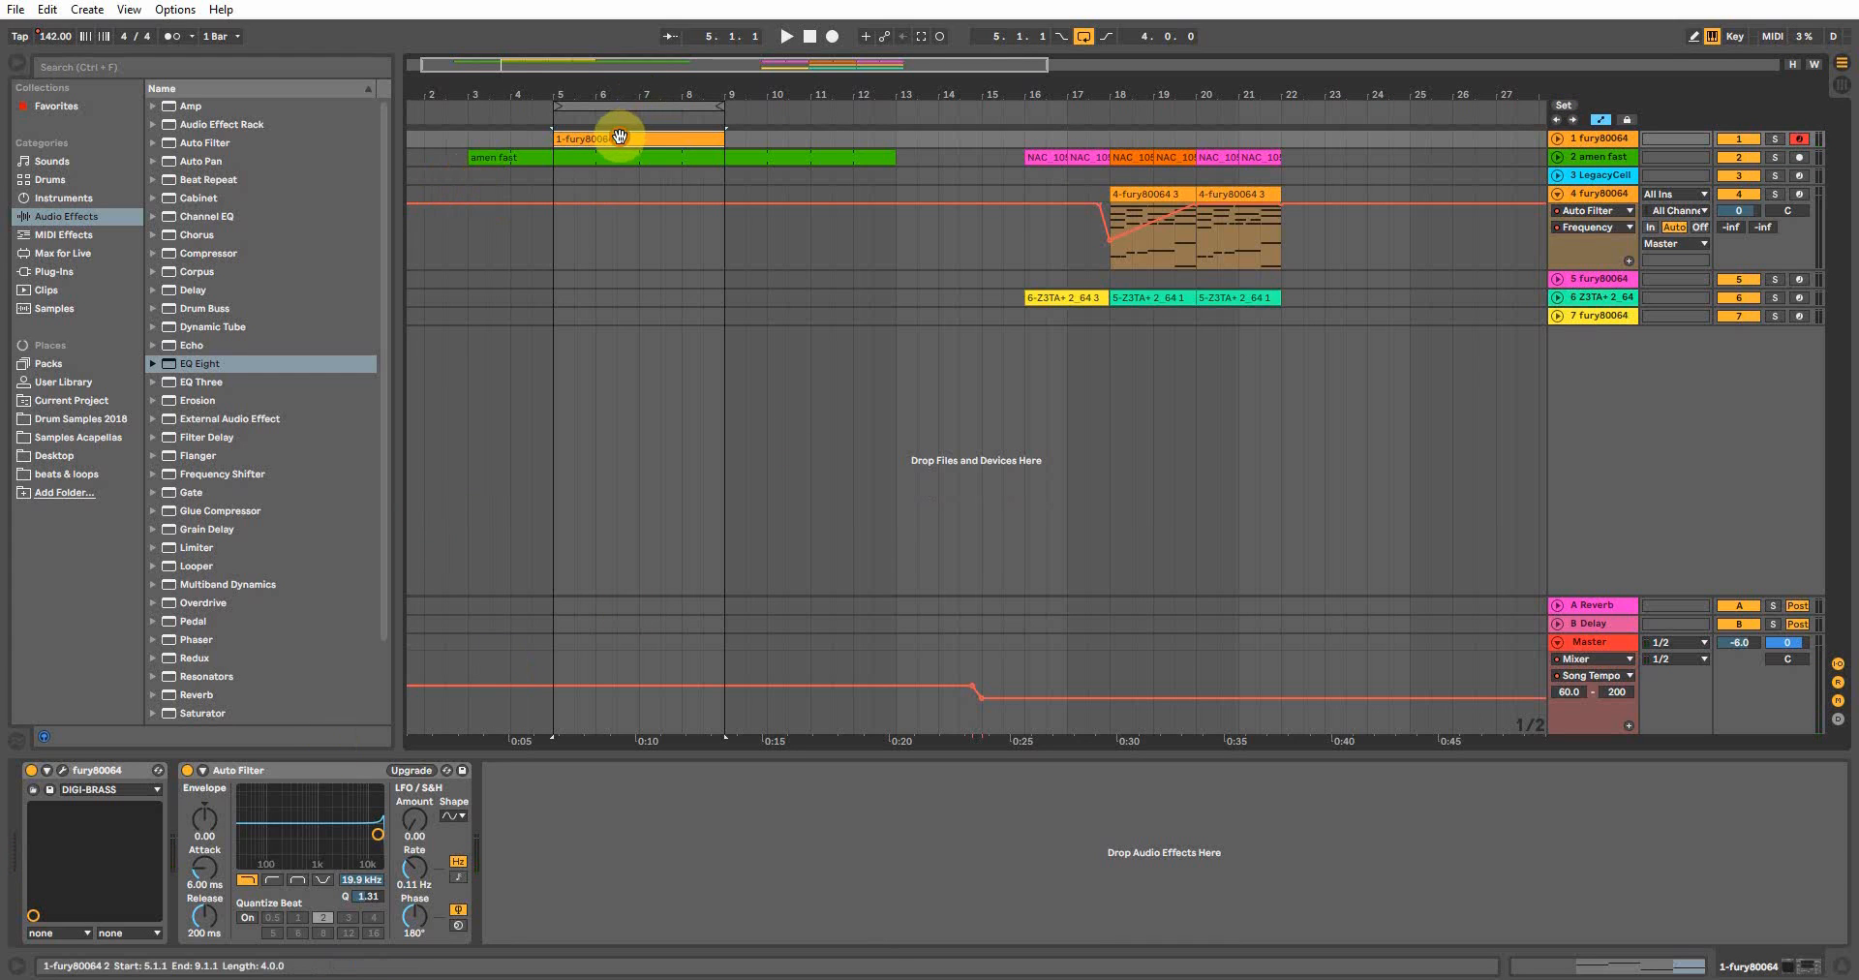
Step: Switch the DIGI-BRASS patch to Chord Memory and set its VCF cutoff to 59
left_click(62, 771)
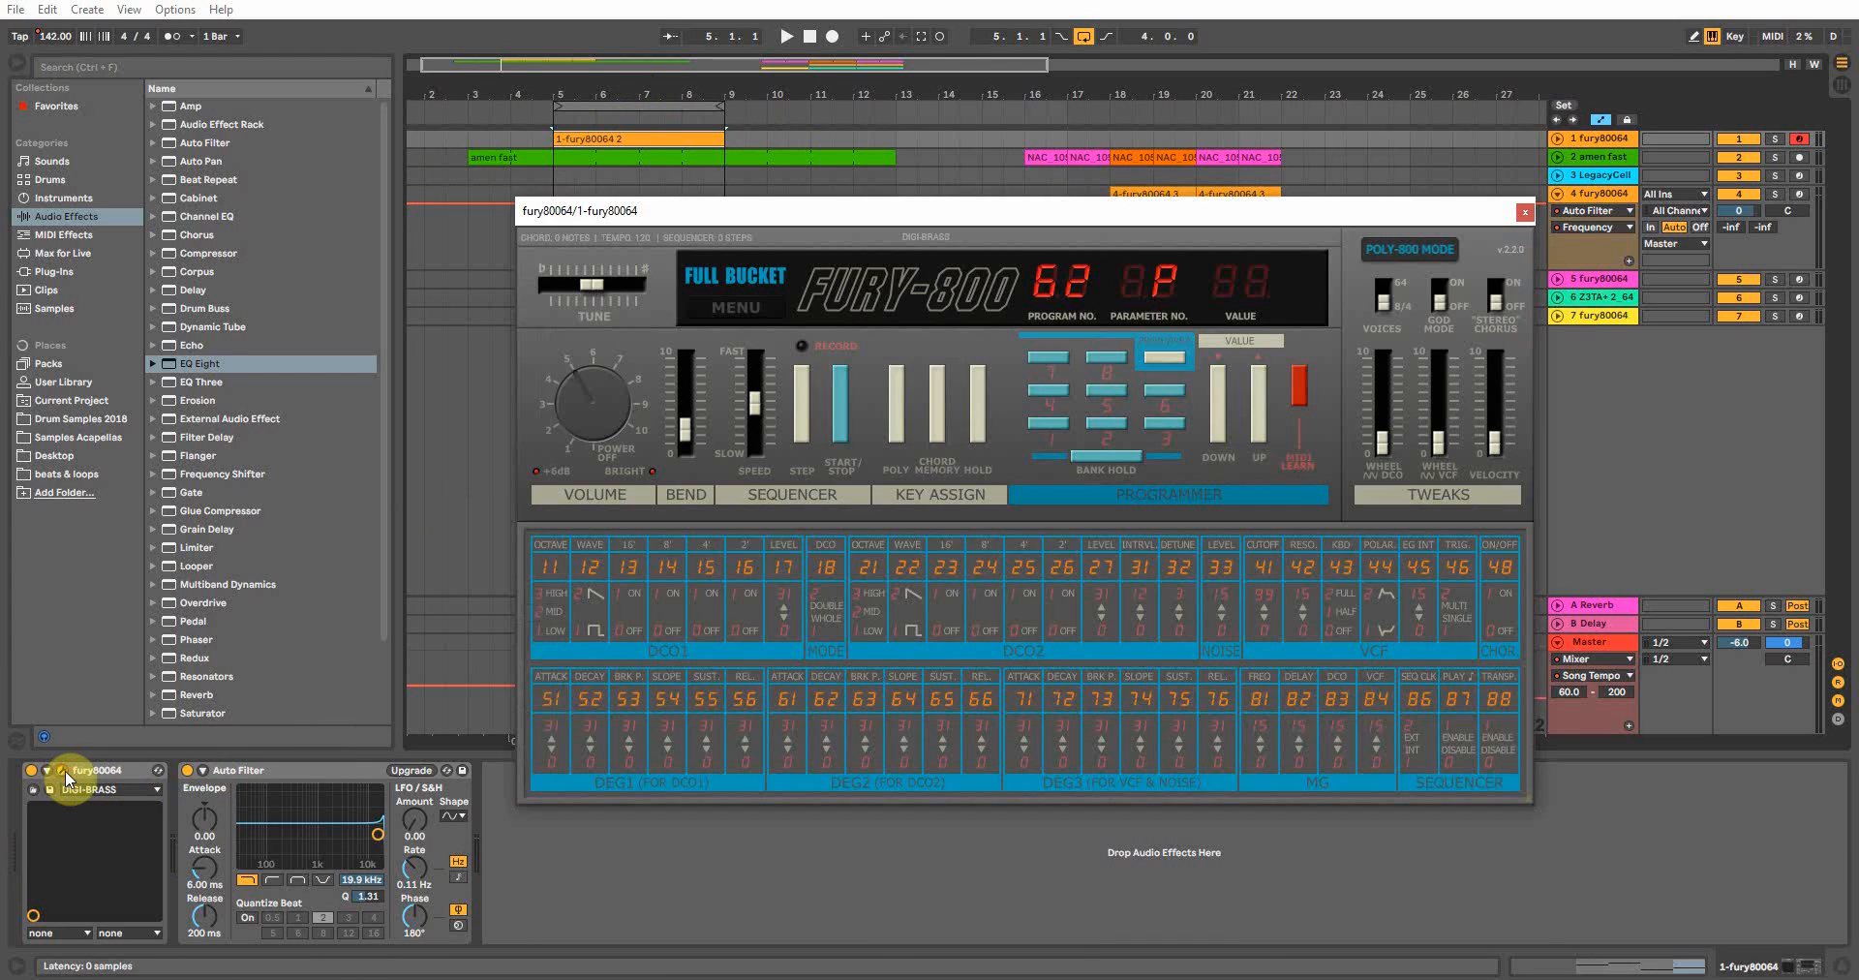
left_click(937, 417)
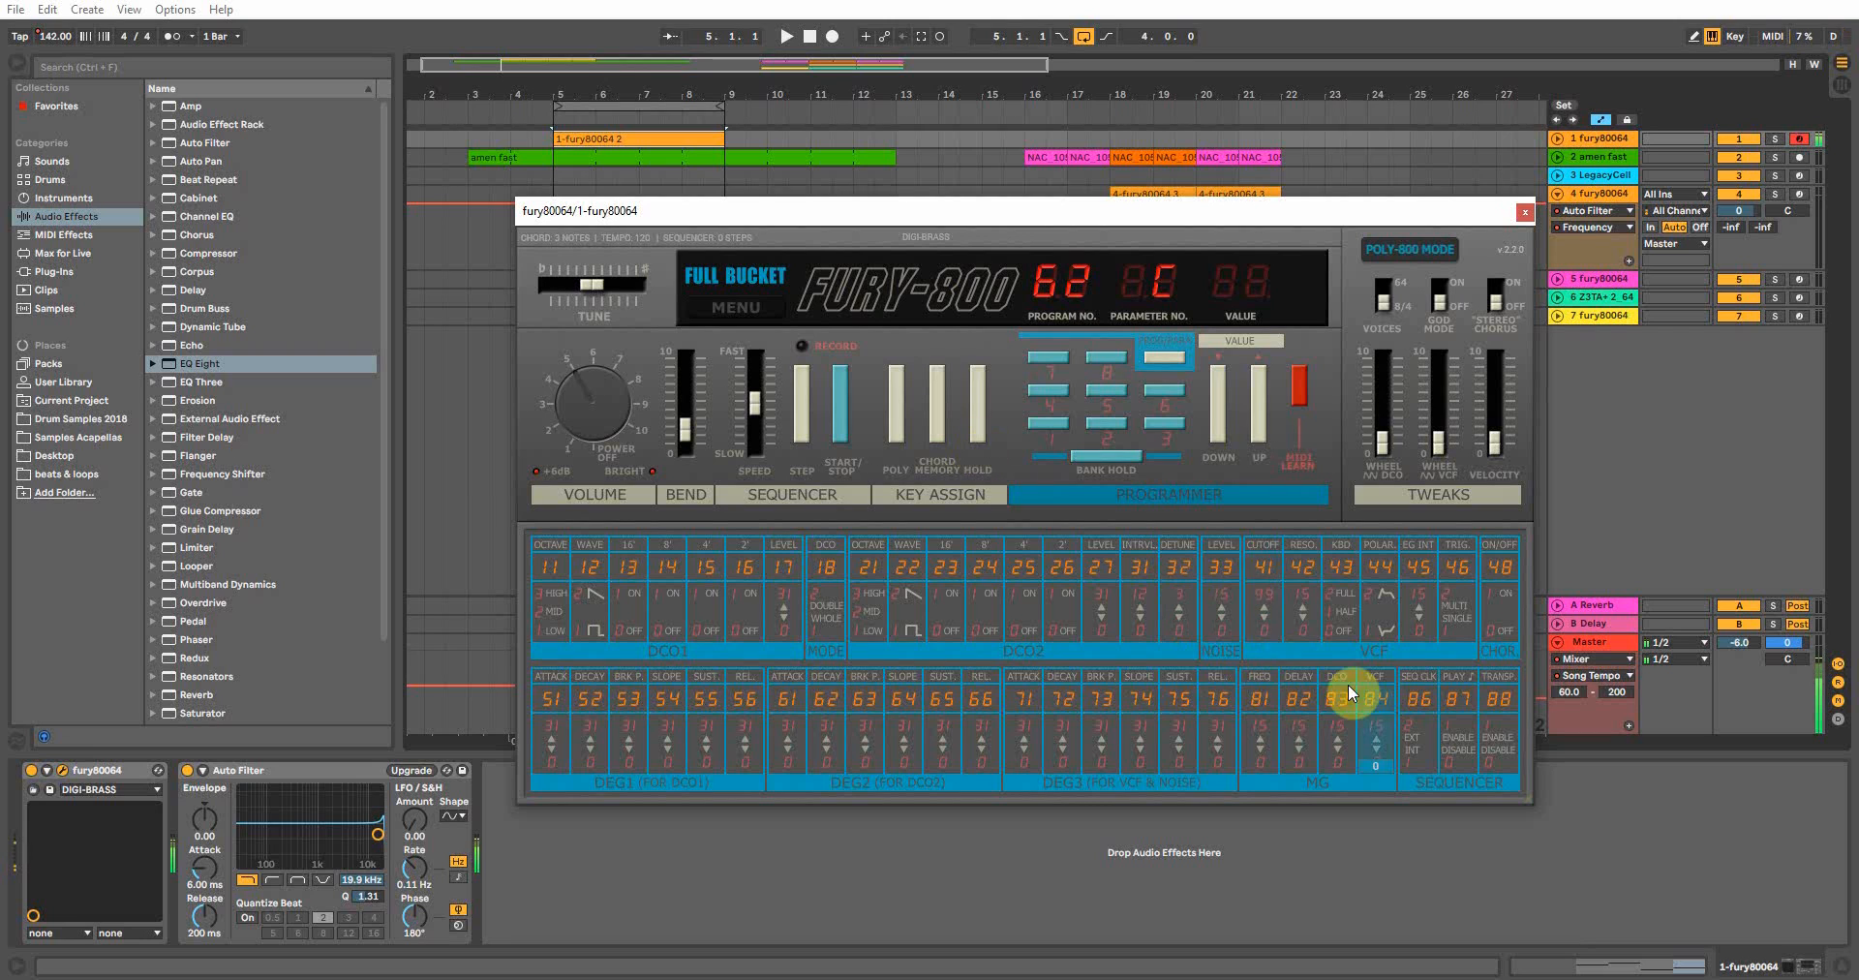
left_click(1268, 606)
mouse_move(1264, 562)
left_mouse_down()
mouse_move(1266, 635)
mouse_move(1258, 571)
mouse_move(1266, 620)
mouse_move(1269, 585)
left_mouse_up()
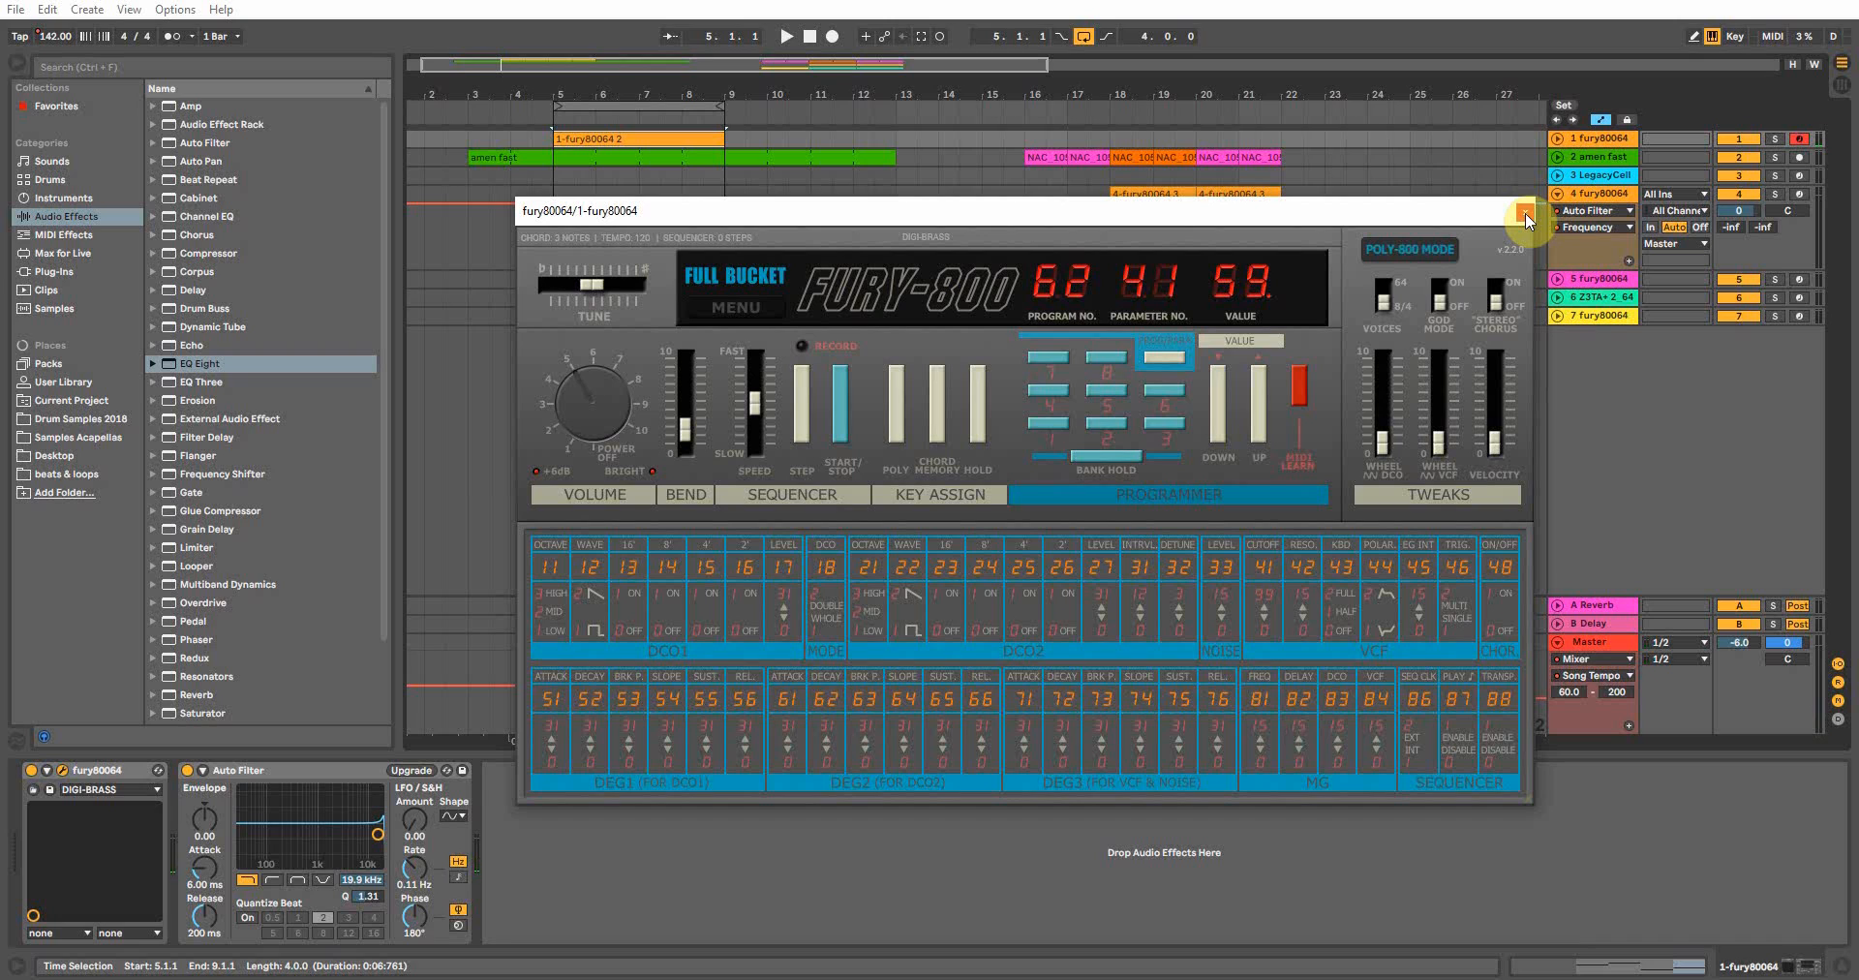
Step: Adjust the MG modulation amount for the VCF and set the MG frequency to 15
left_click(1417, 257)
left_click(1415, 256)
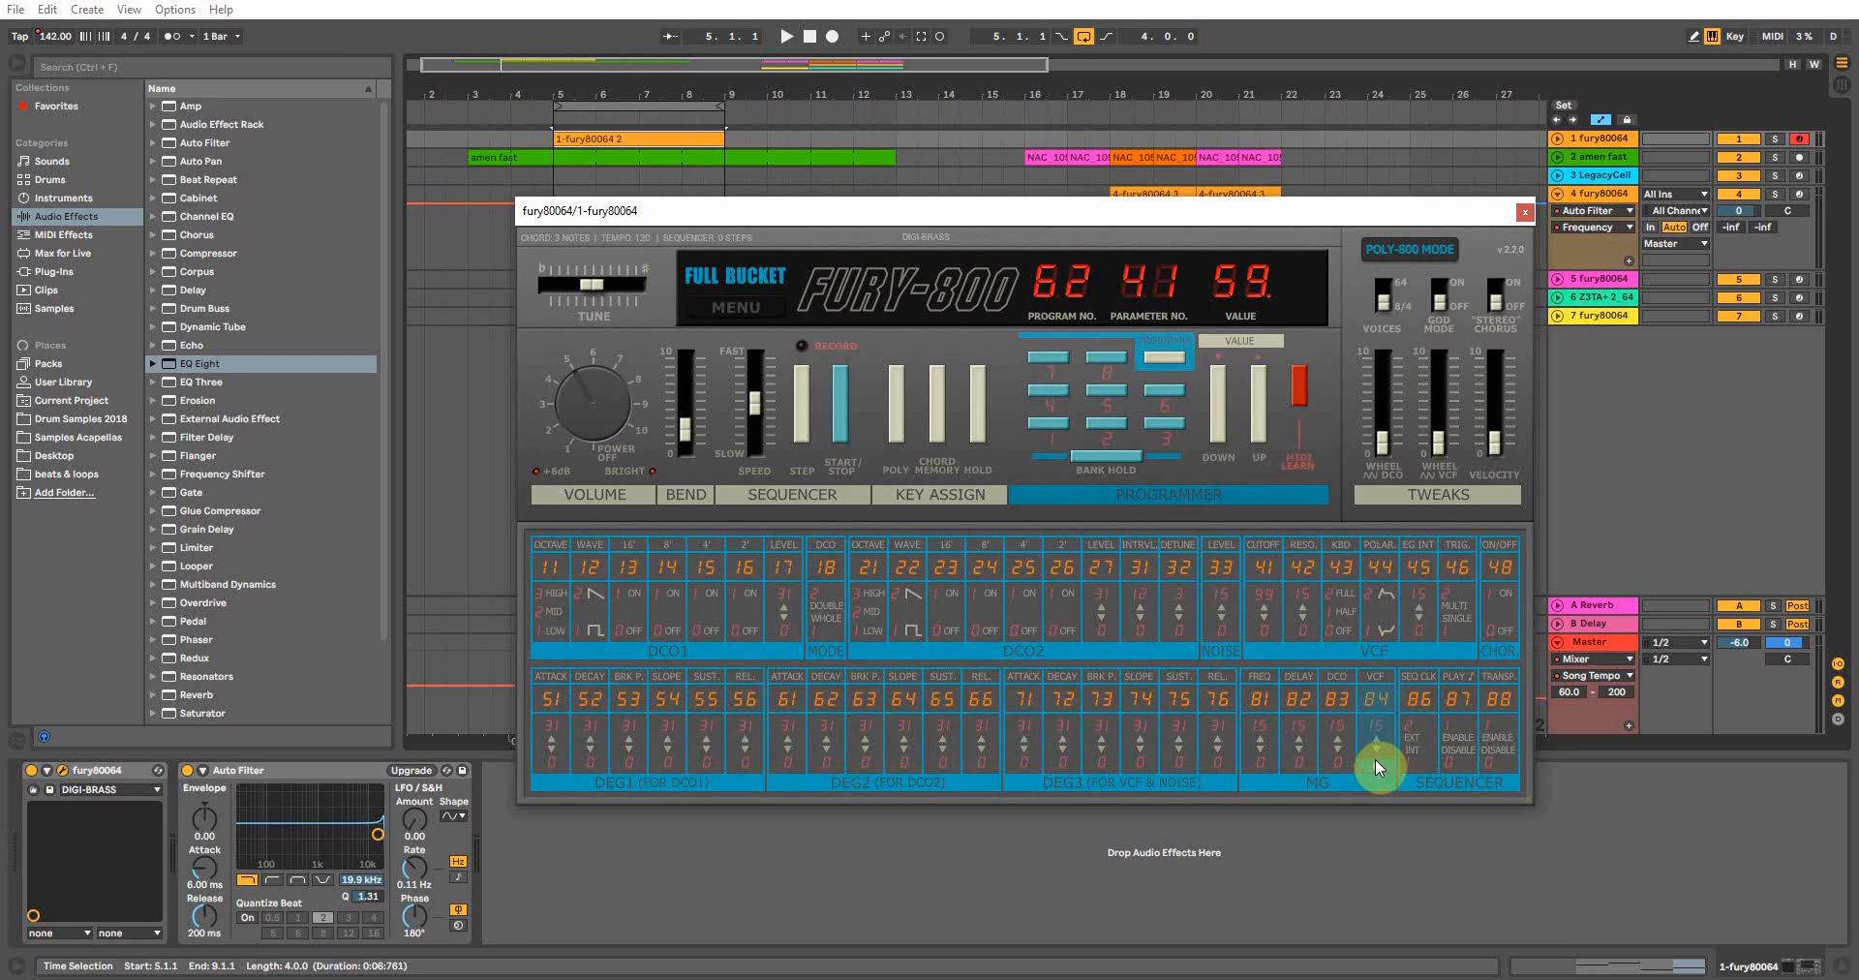
left_click_drag(1375, 758, 1311, 746)
left_click(1258, 746)
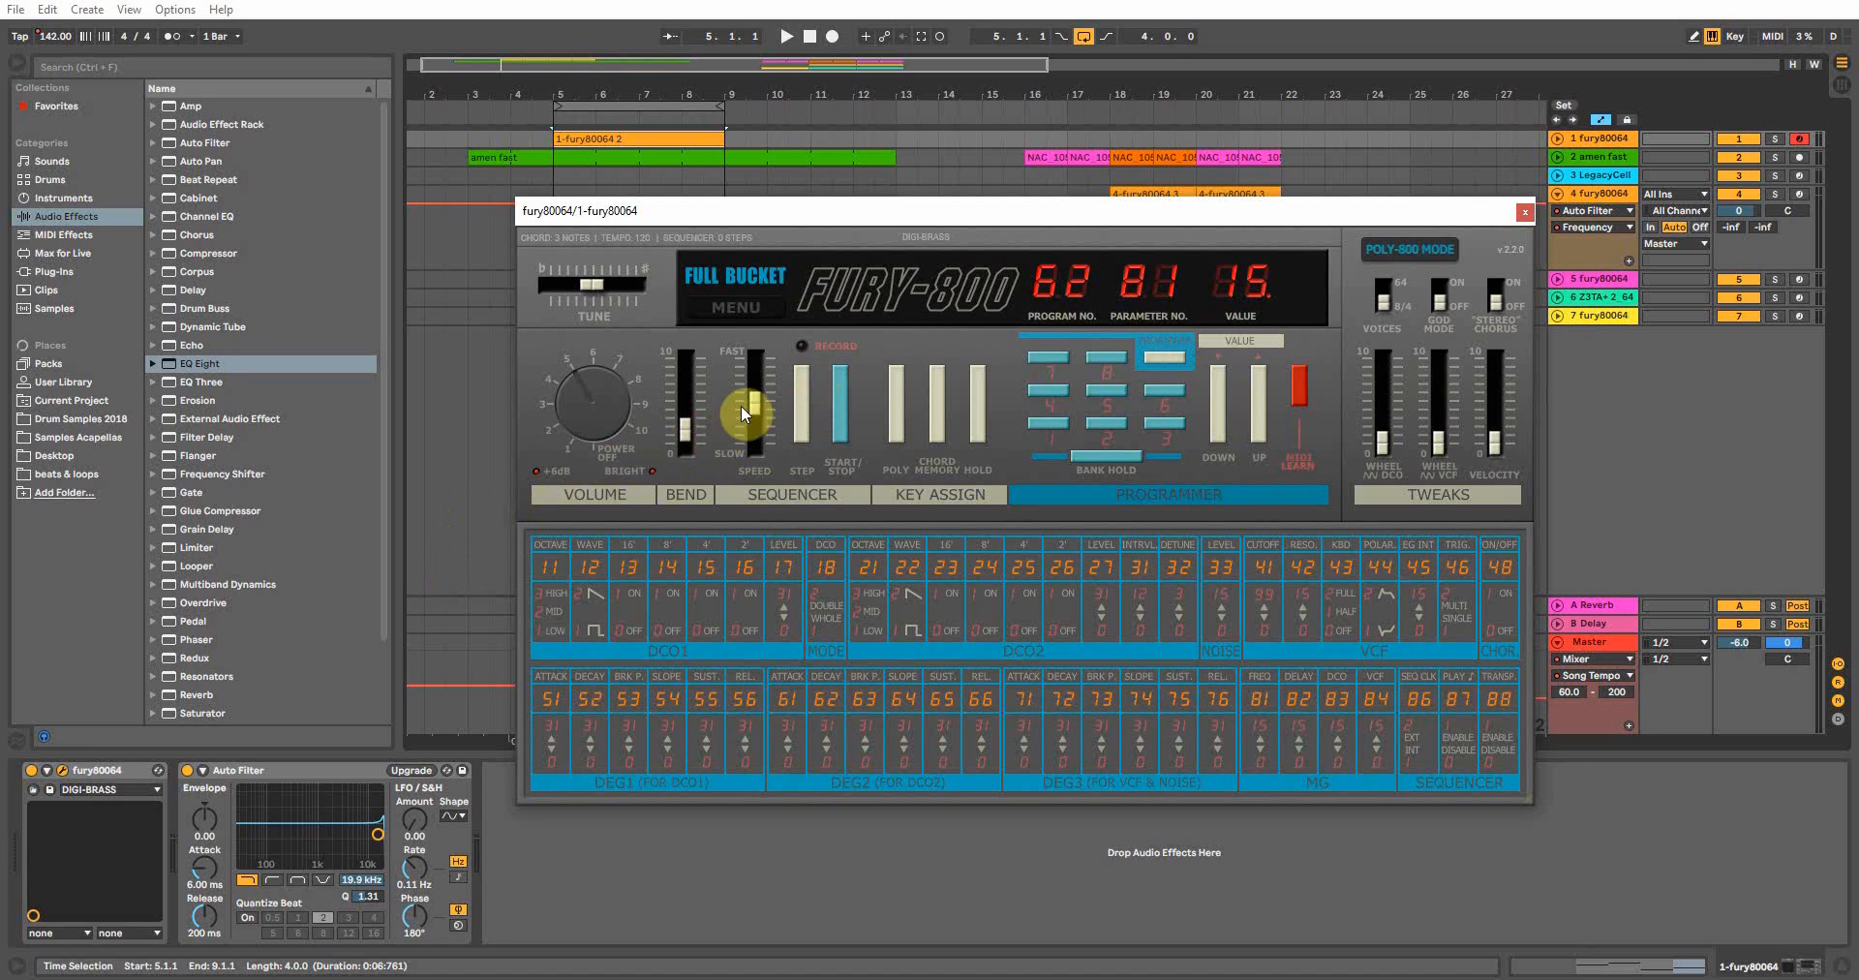
Step: Set the FURY-800 sequencer tempo to 180 and start recording a new sequence
left_click_drag(741, 405, 808, 358)
left_click(804, 347)
left_click(838, 427)
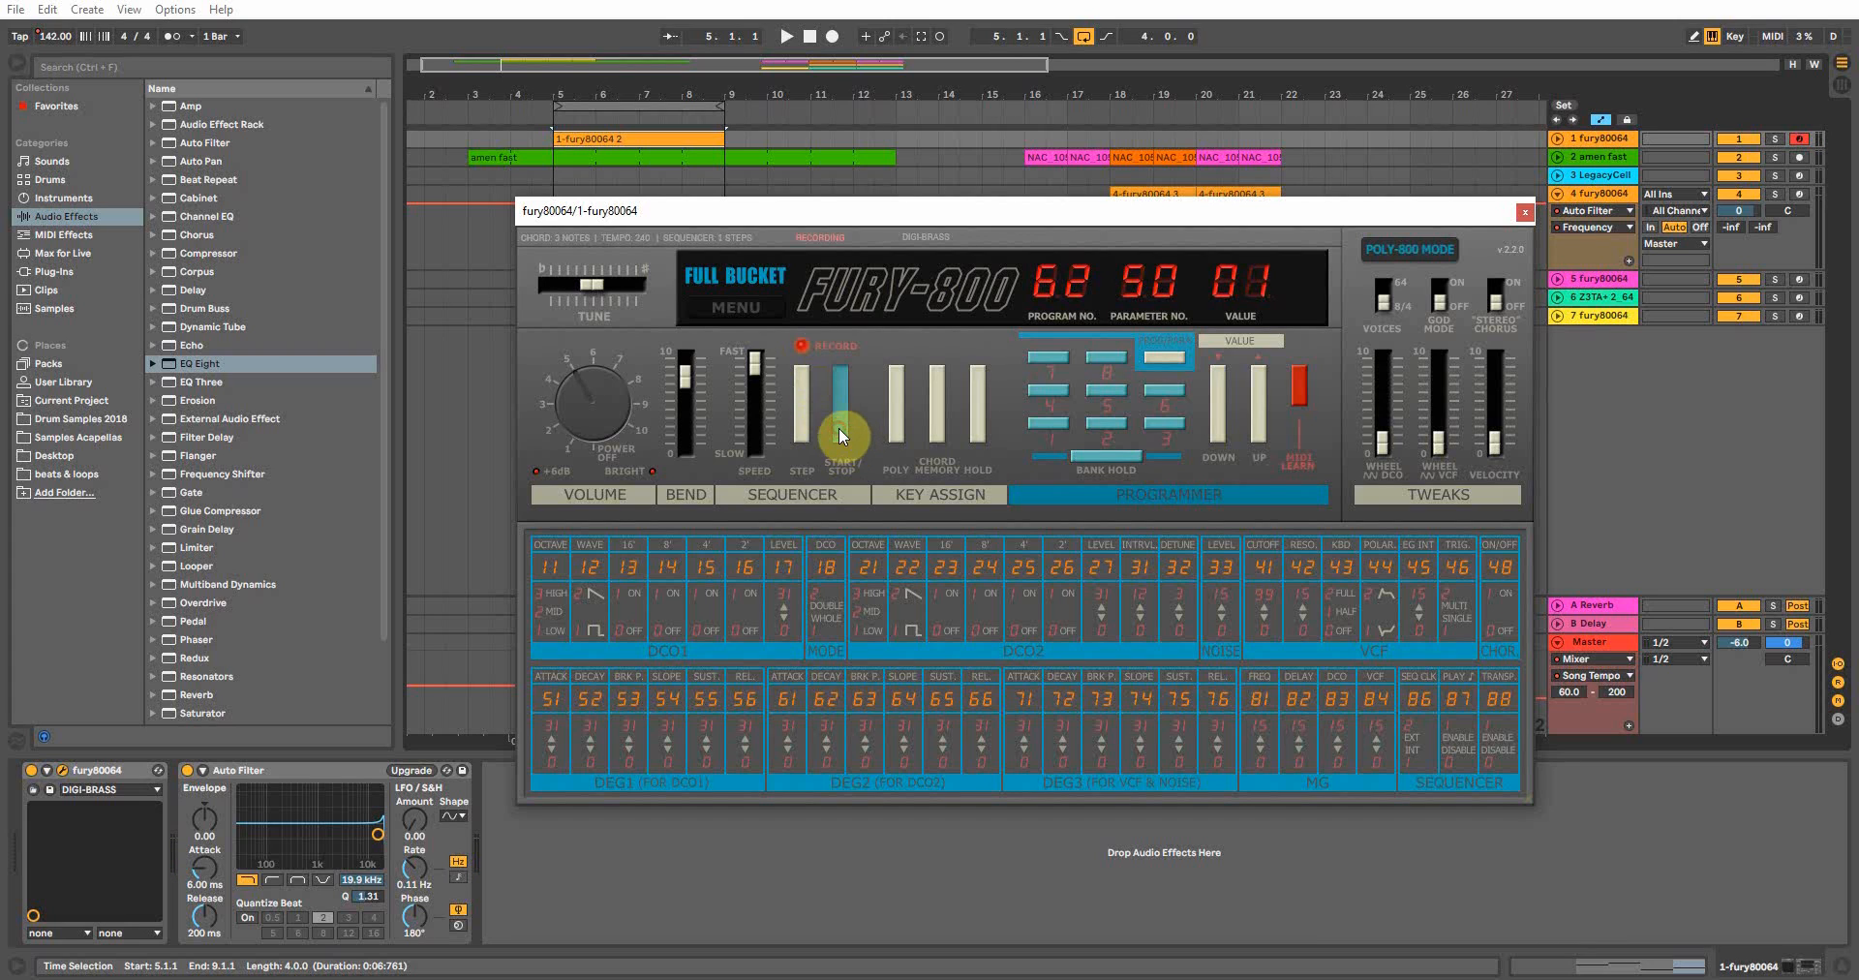
Step: Record a rising and falling run of single notes into the sequencer, end the recording and start the sequence playing
key("a")
key("s")
key("d")
key("f")
key("g")
key("h")
key("j")
key("k")
key("l")
key("j")
key("h")
key("g")
key("f")
key("d")
left_click(803, 360)
left_click(843, 389)
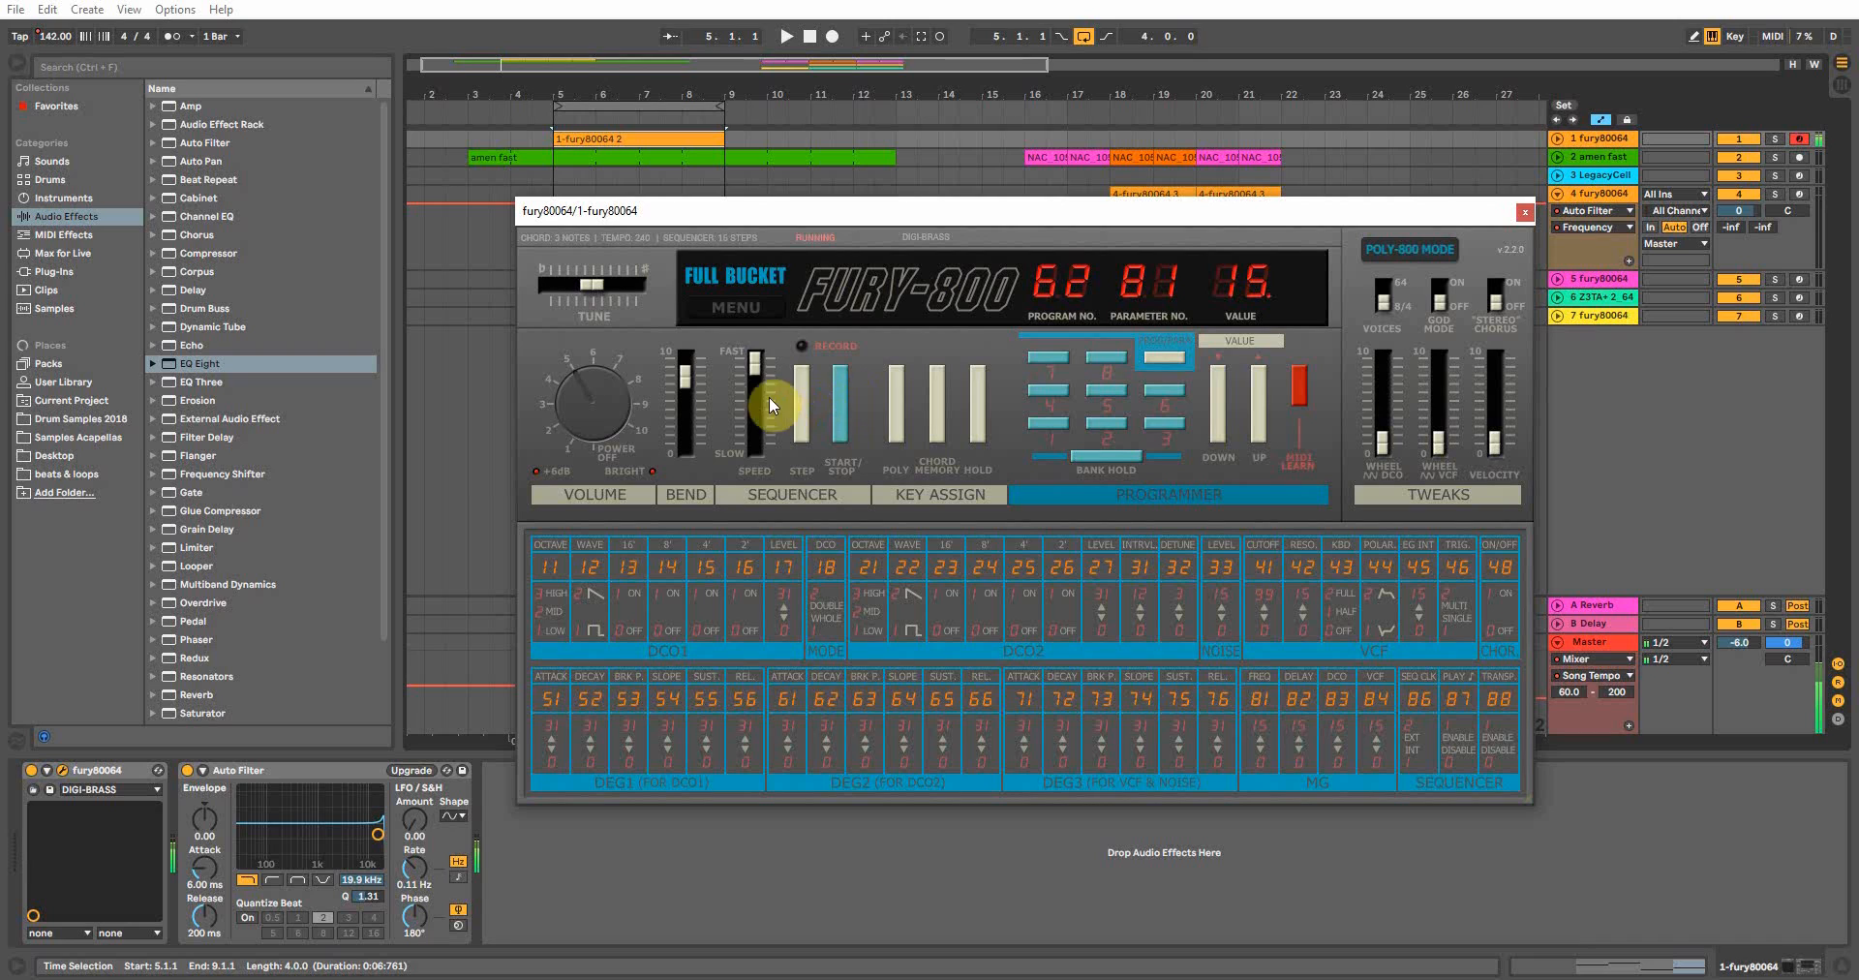
Step: Slow down the running sequence, set the VCF cutoff to 55, and close the synth window with the sequencer stopped
left_click_drag(751, 409, 751, 420)
left_click_drag(1274, 577, 707, 274)
left_click(838, 399)
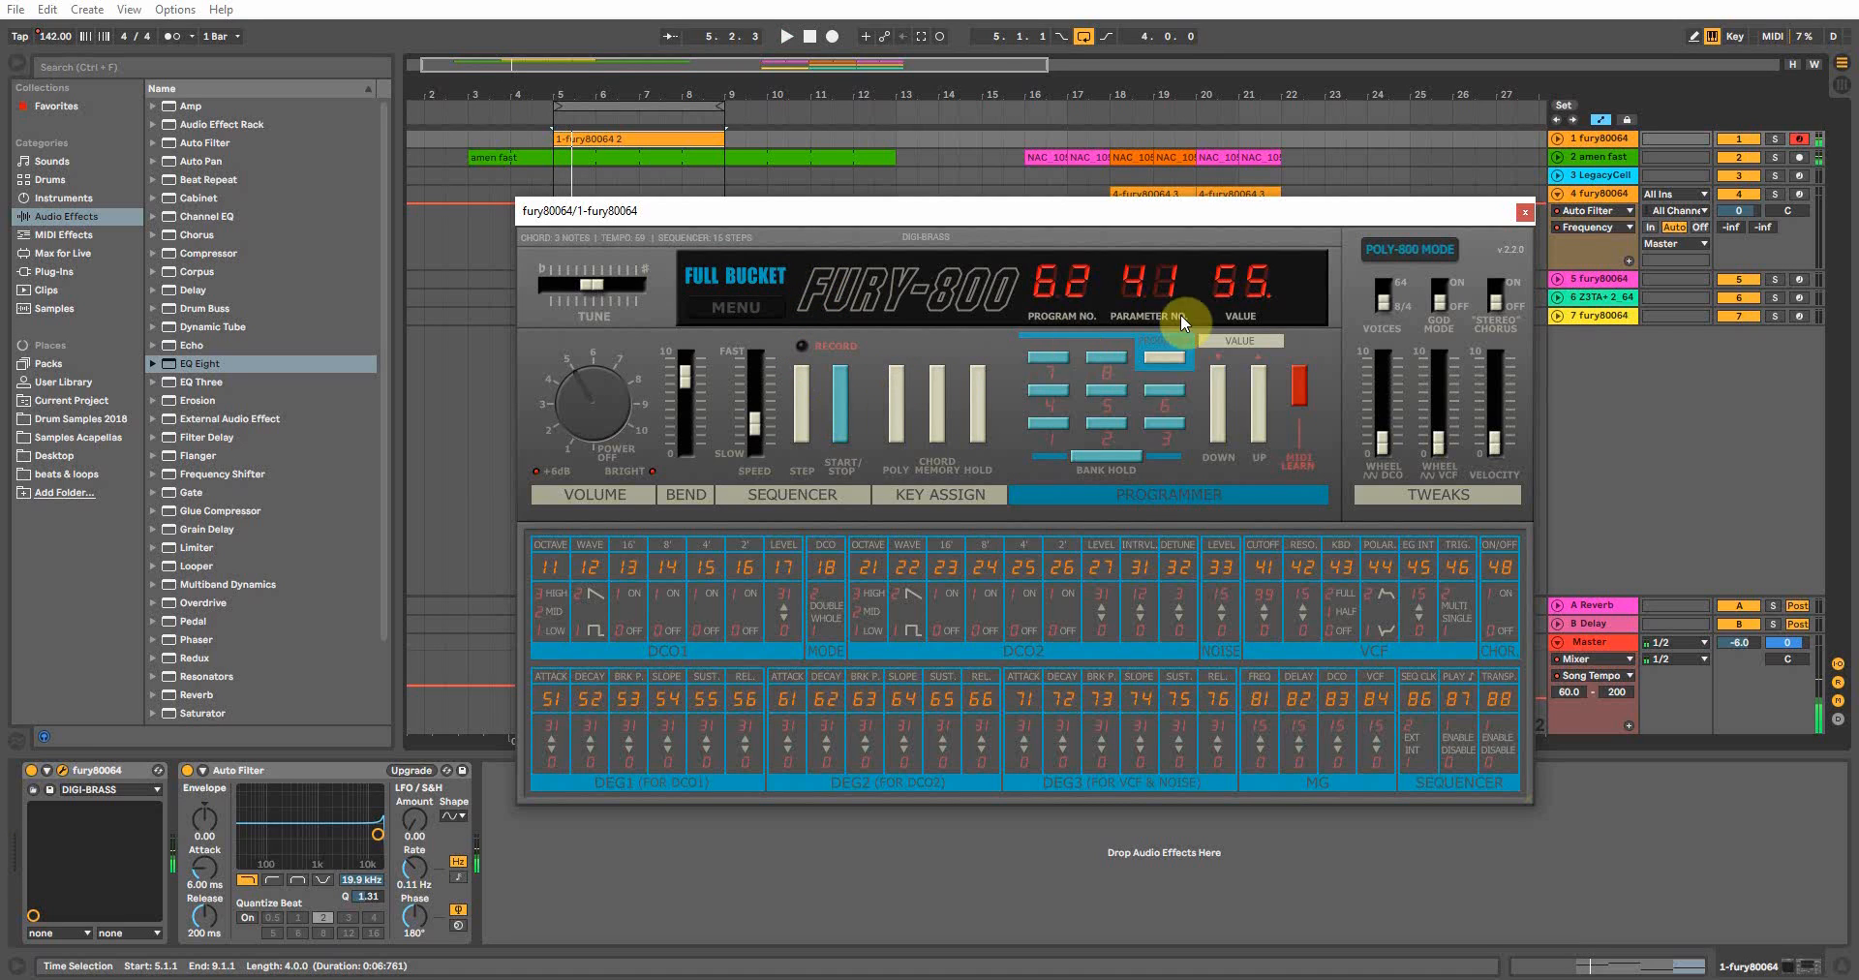
left_click(1525, 211)
Step: View the FAT SYNTHE patch in the synth window of track 4 fury80064
left_click(551, 174)
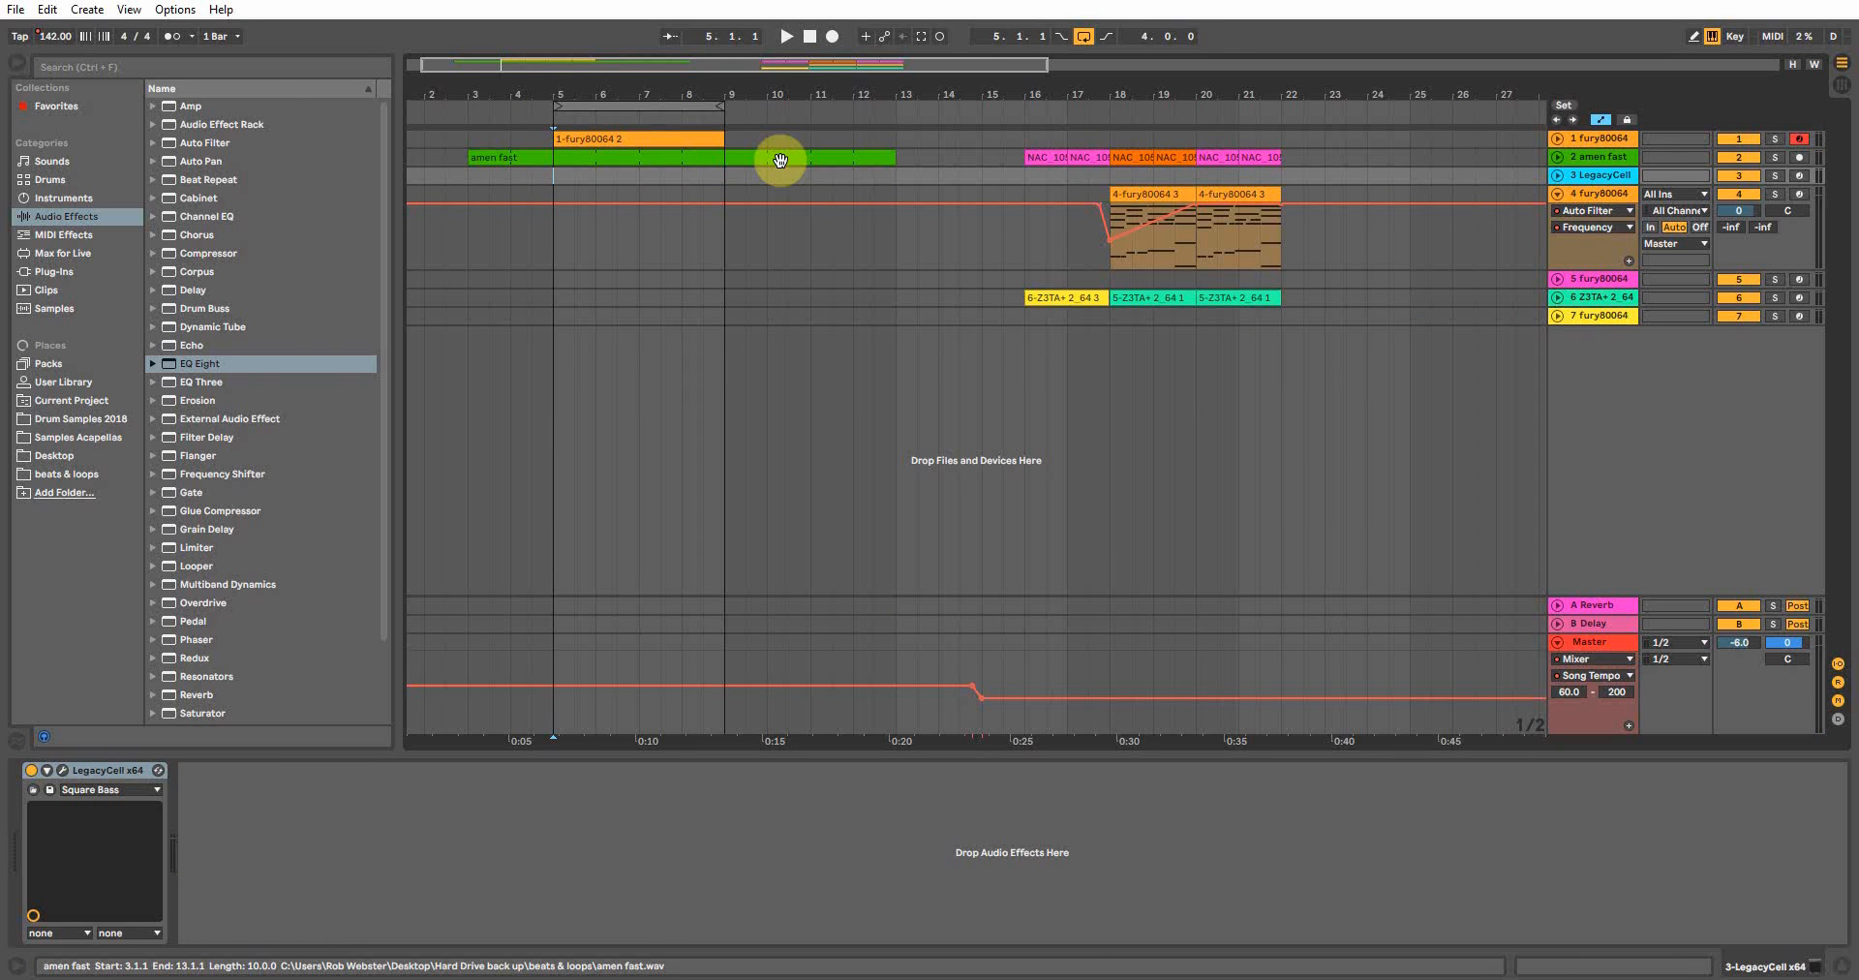
left_click(1152, 232)
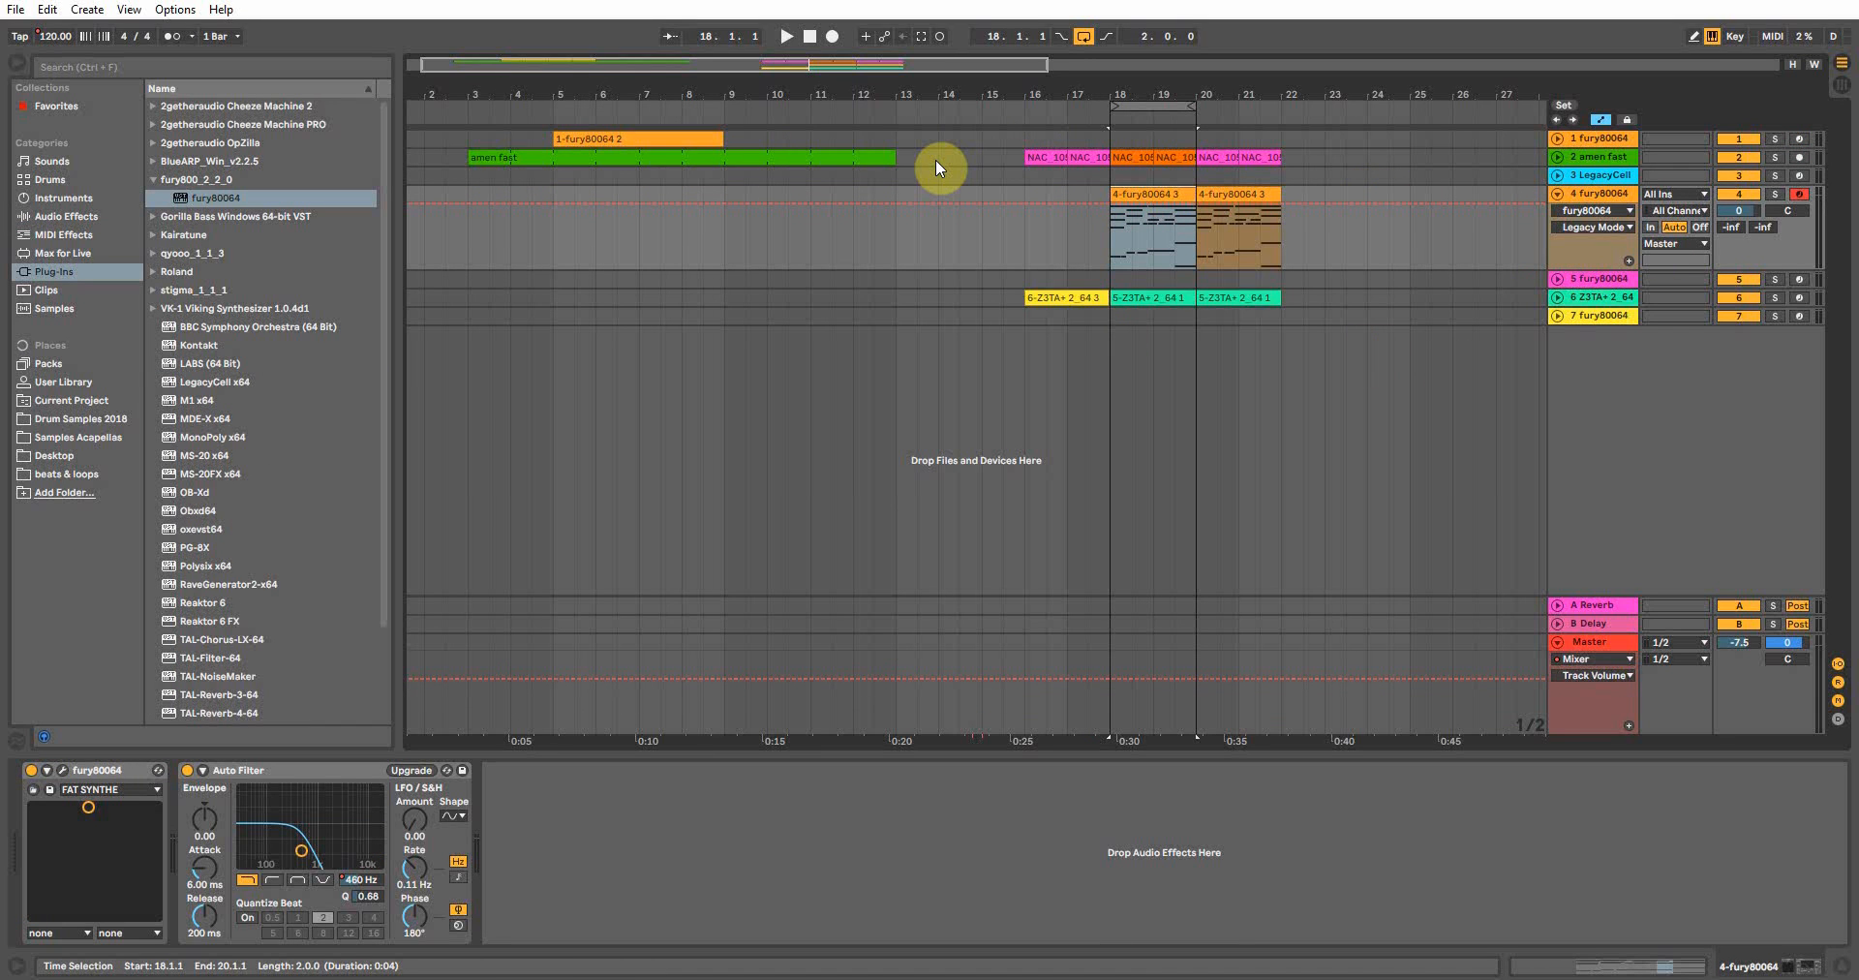
left_click(1067, 201)
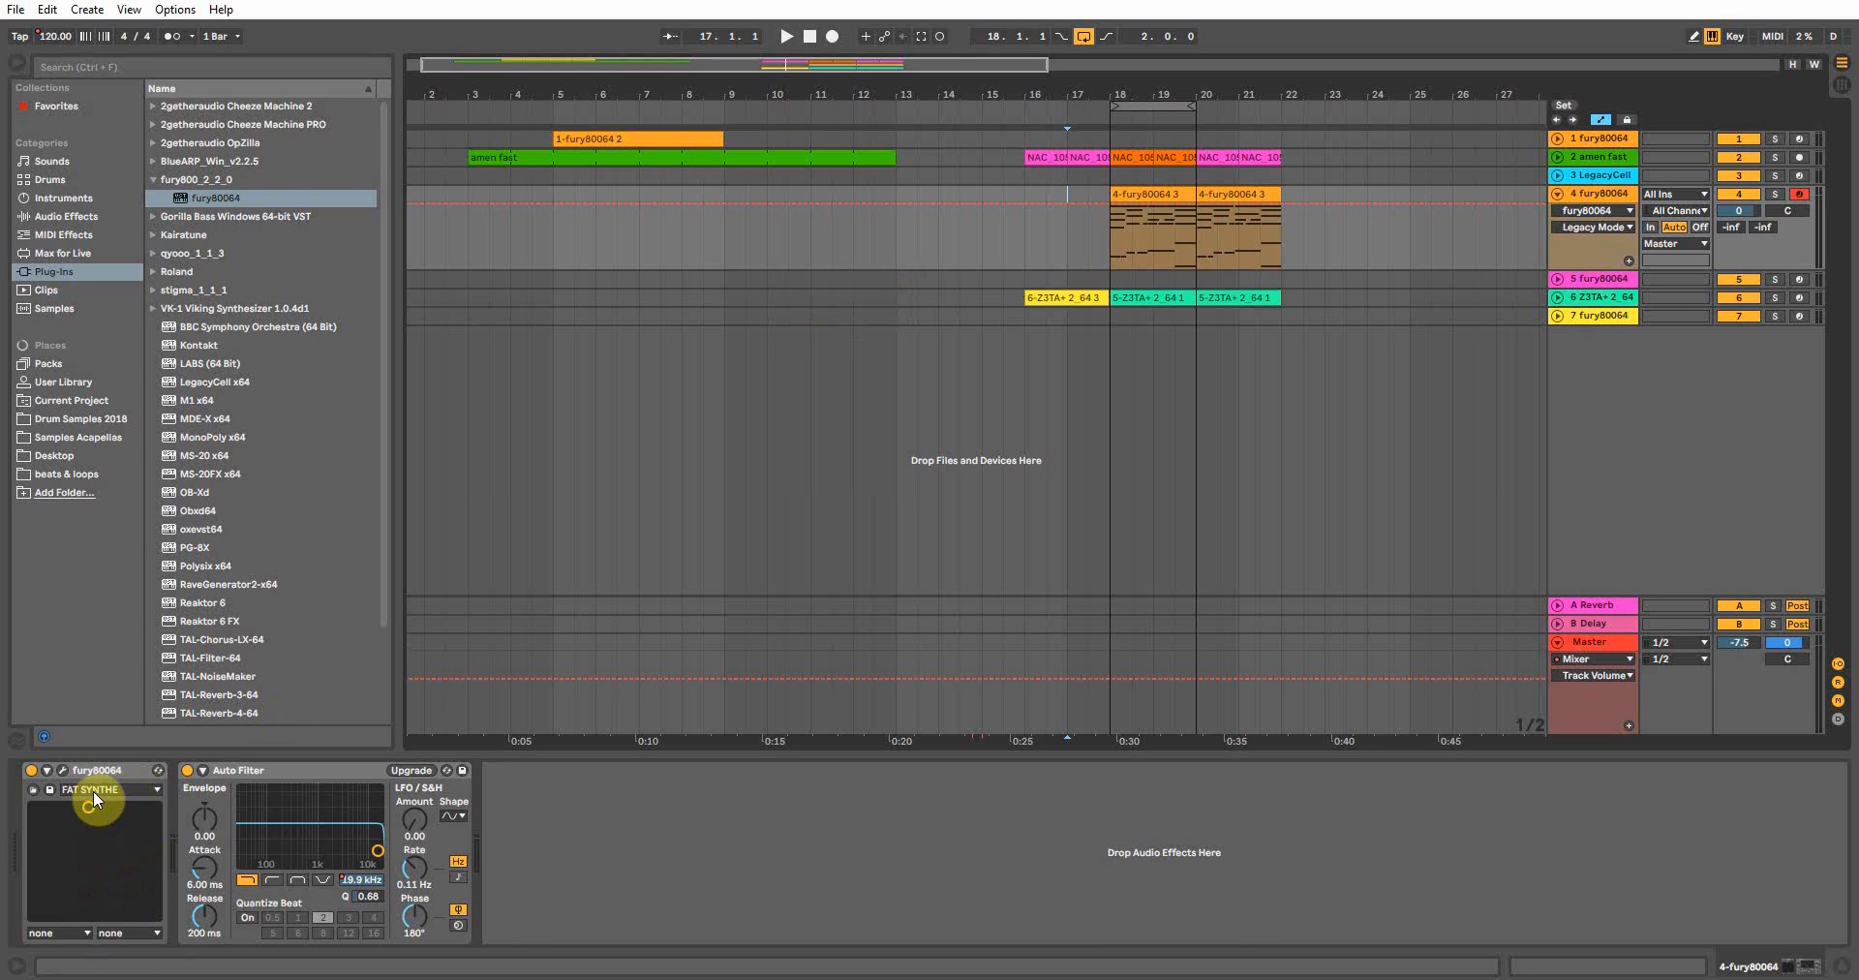
left_click(64, 771)
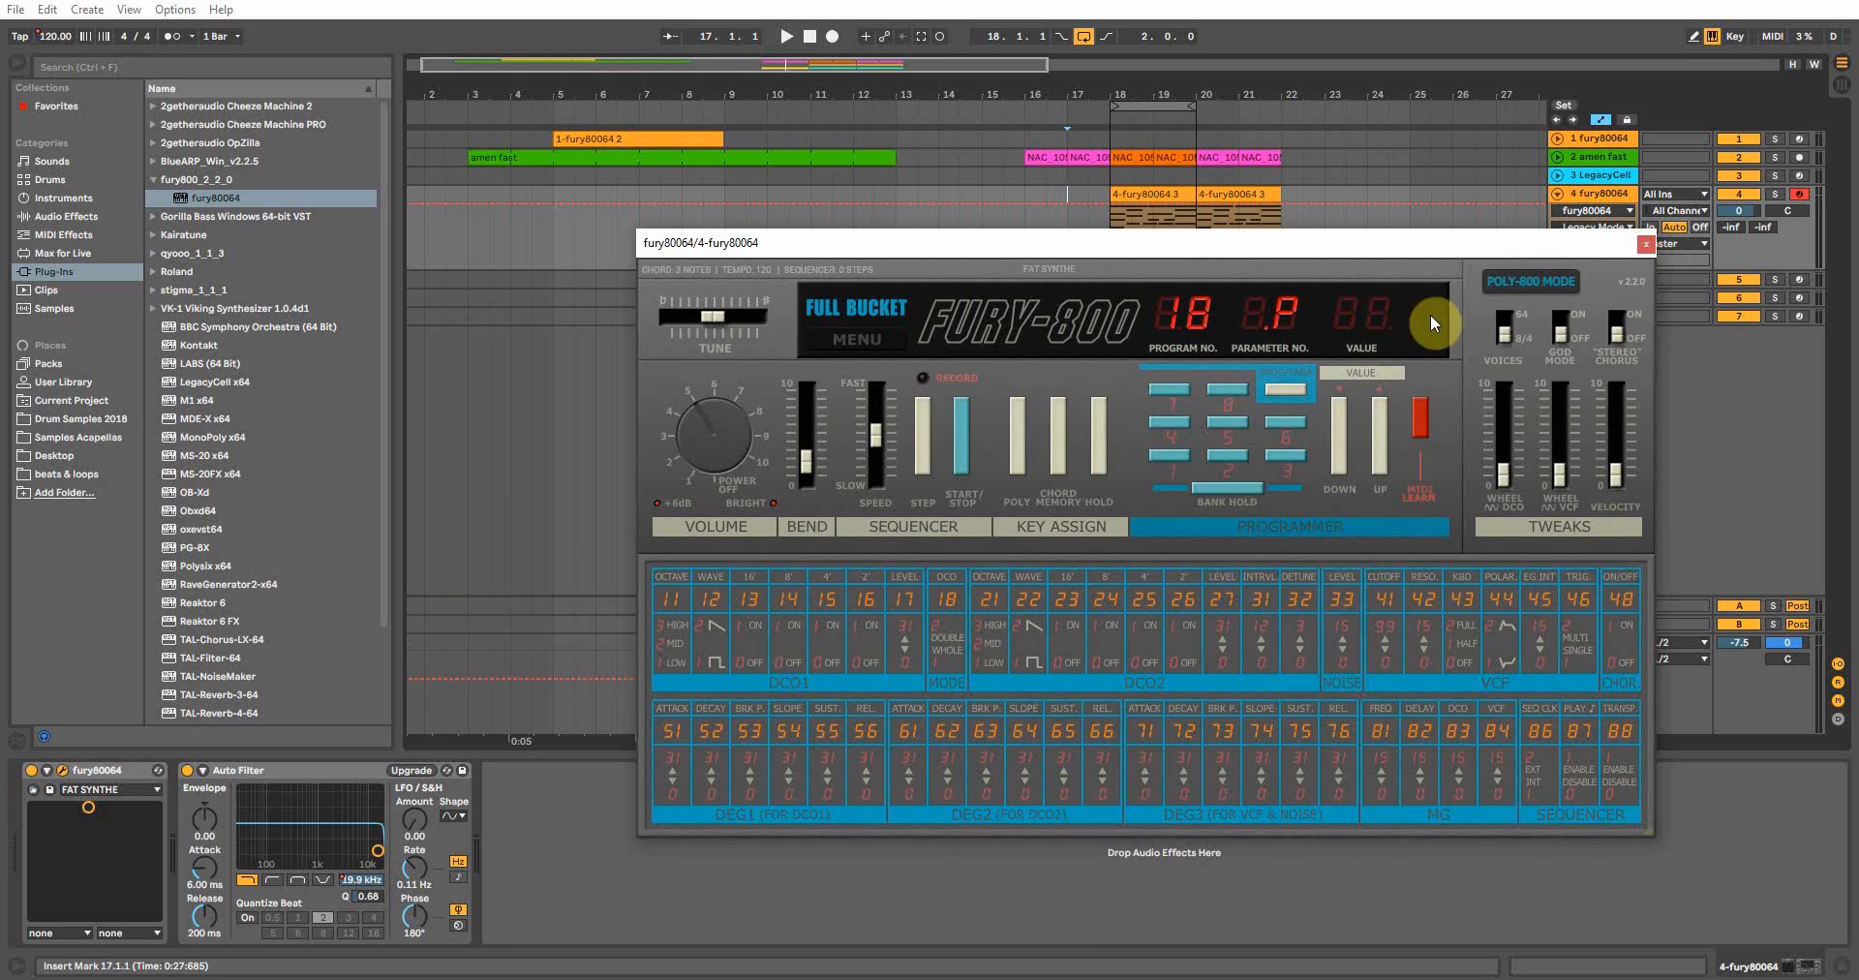
left_click(1645, 243)
Step: Check track 4's Auto Filter setting at bar 18 and at the end of its clips at bar 22
left_click(1572, 198)
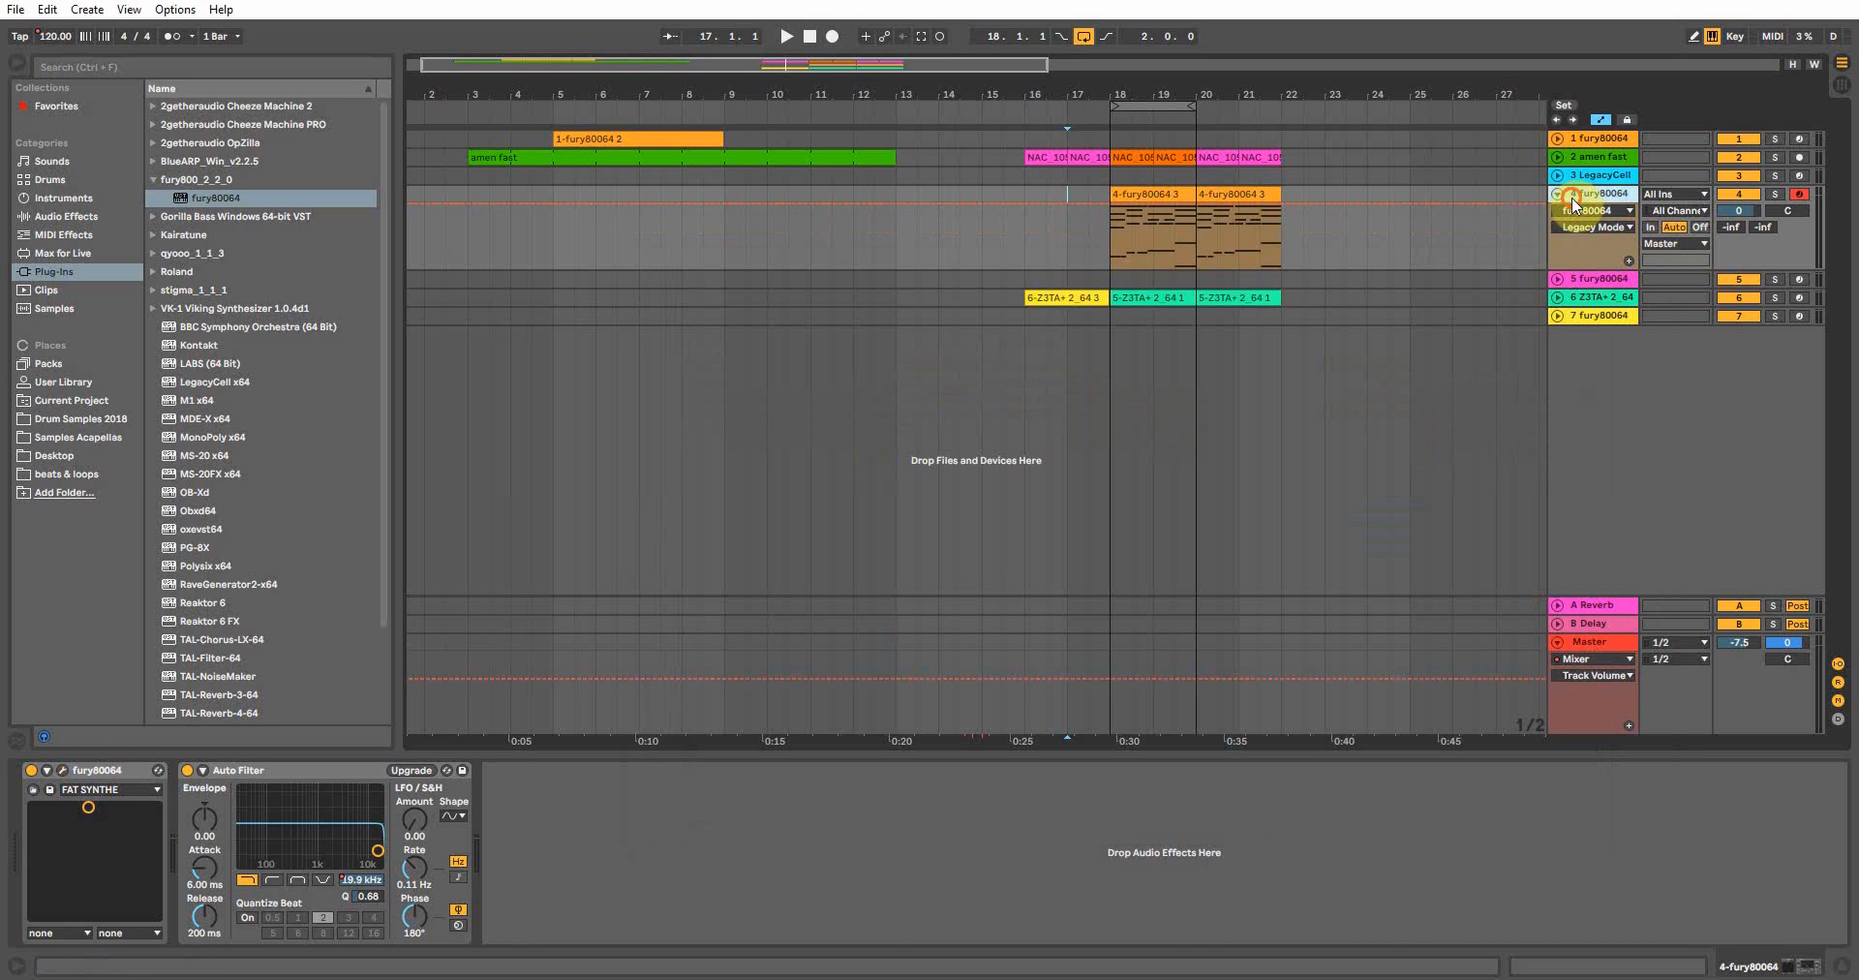
left_click(1108, 250)
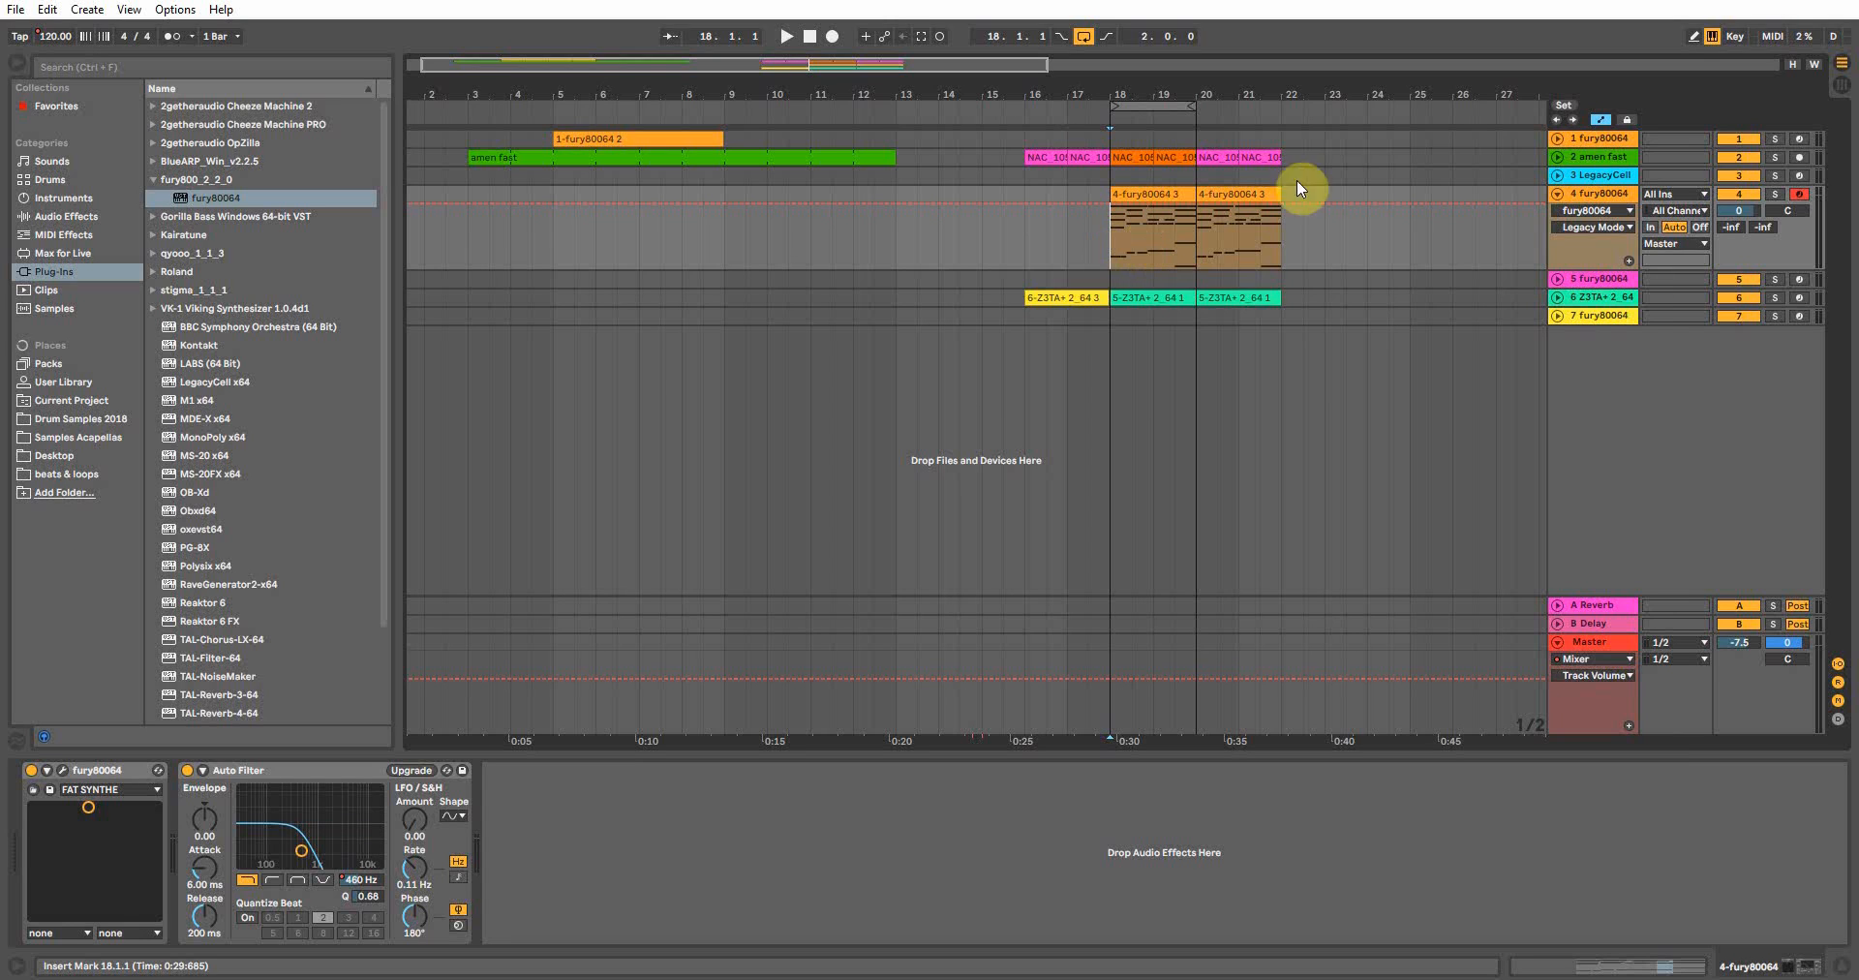
left_click(1291, 221)
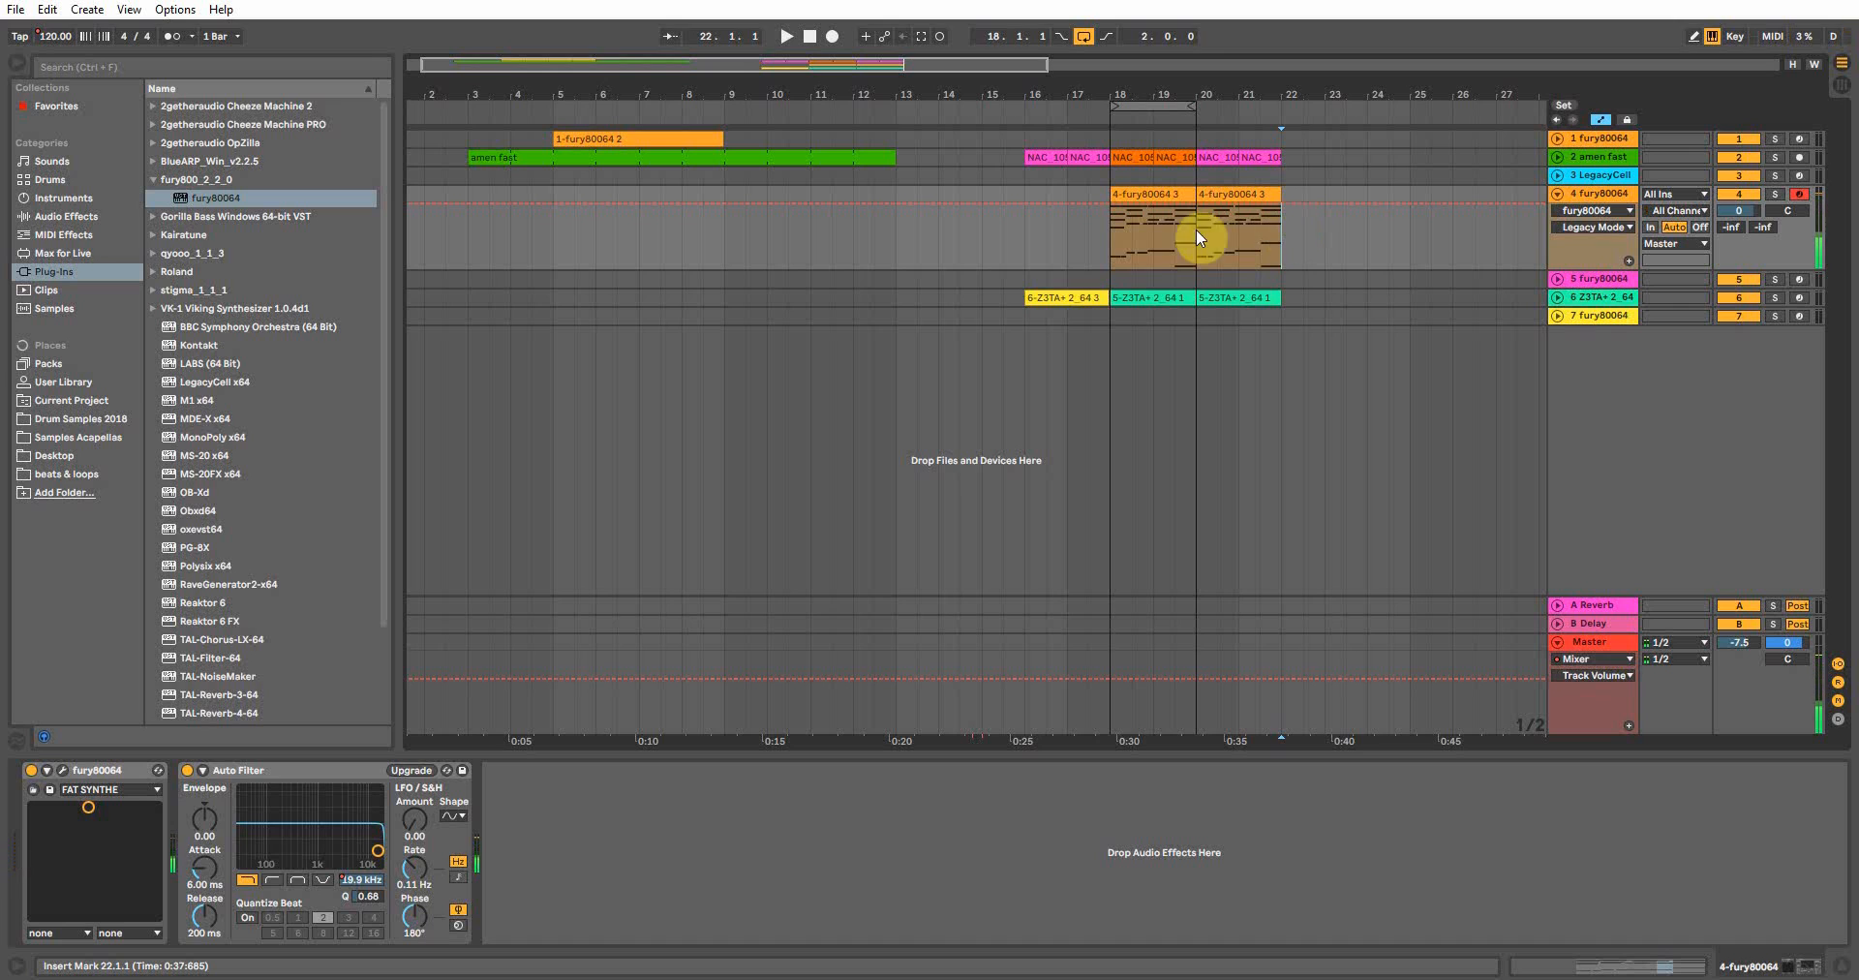
Step: Play the drum loop from bar 18 and shift the loop region to start at bar 20
left_click(1110, 255)
left_click(1131, 160)
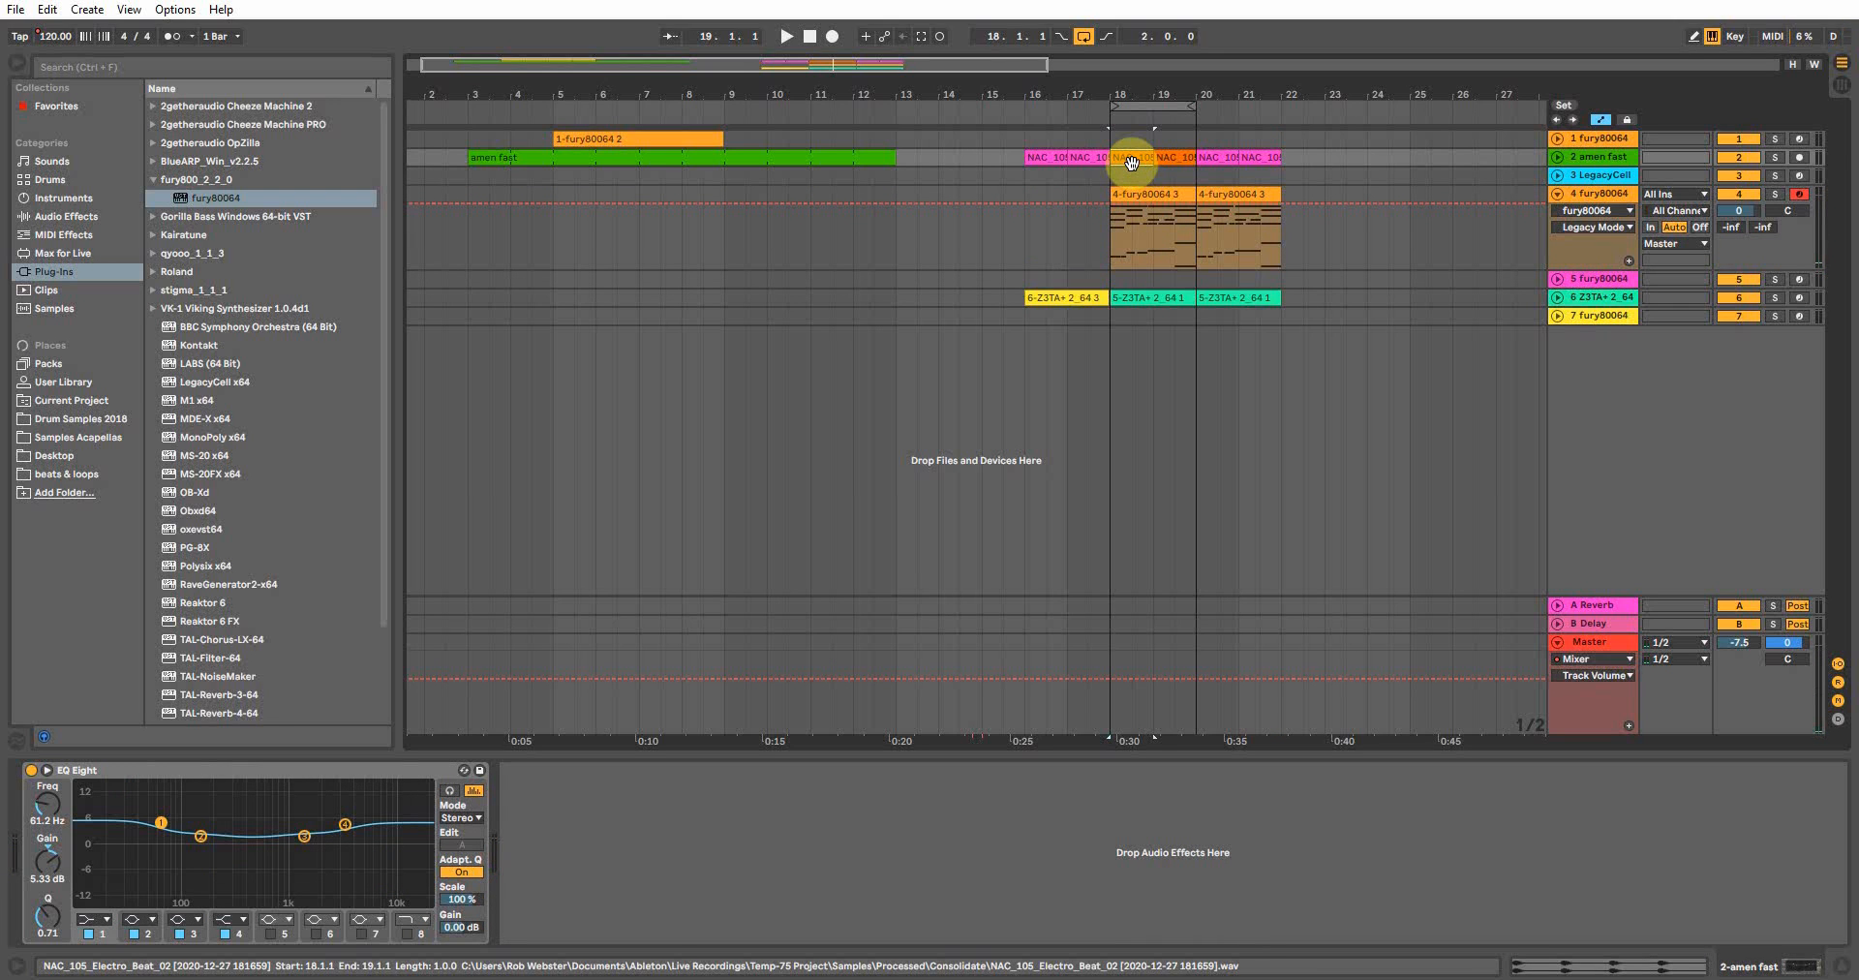
key("space")
left_click_drag(1139, 105, 1224, 104)
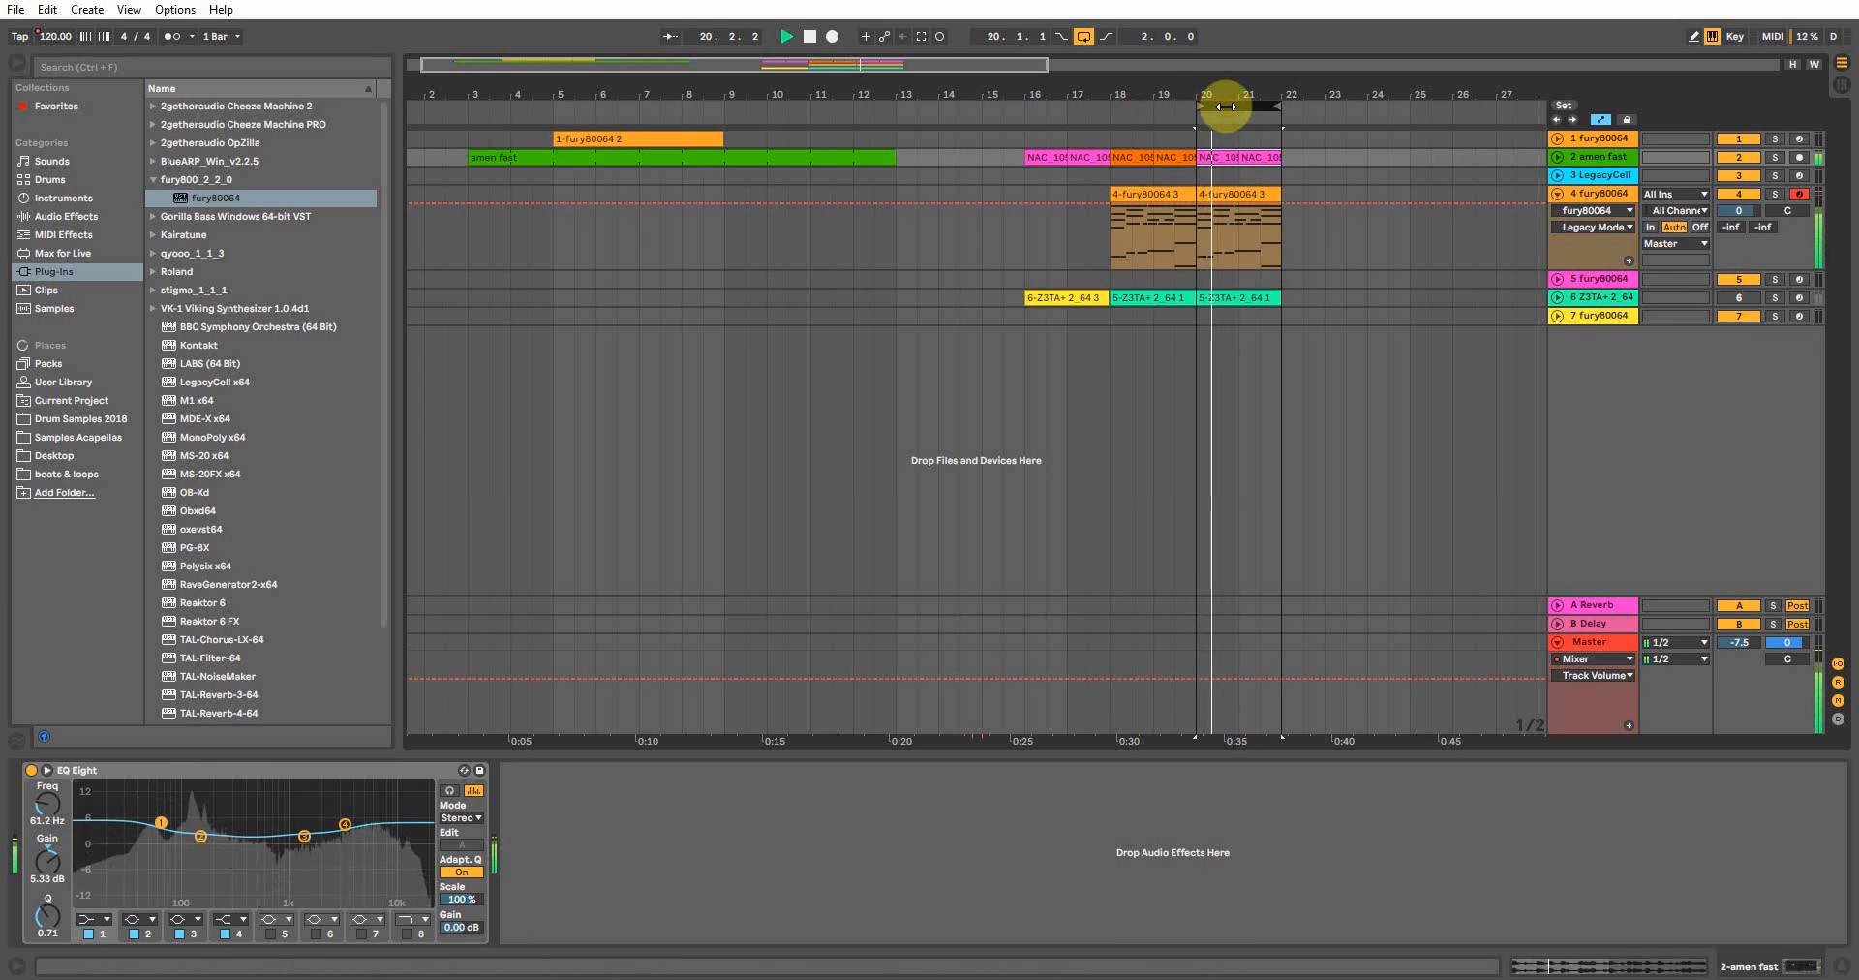
Step: Examine the chord notes in the second 4-fury80064 clip, stop playback and return to the arrangement
double_click(1233, 196)
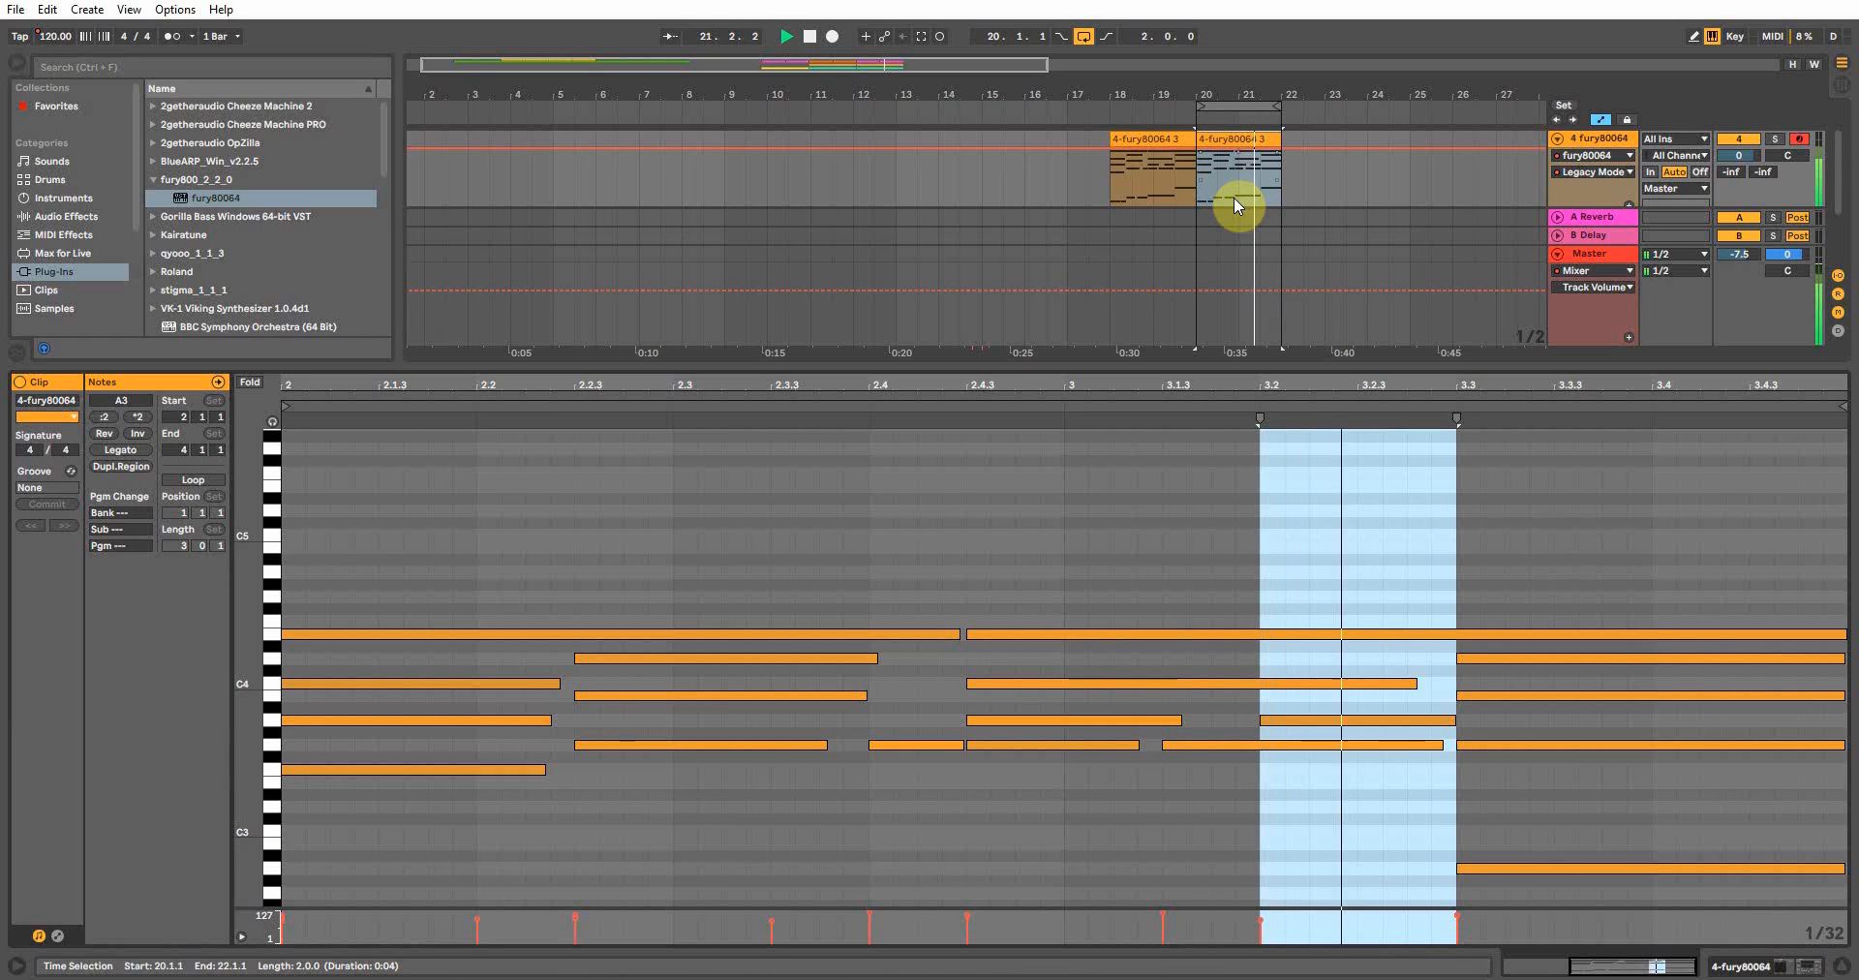
left_click_drag(272, 683, 361, 632)
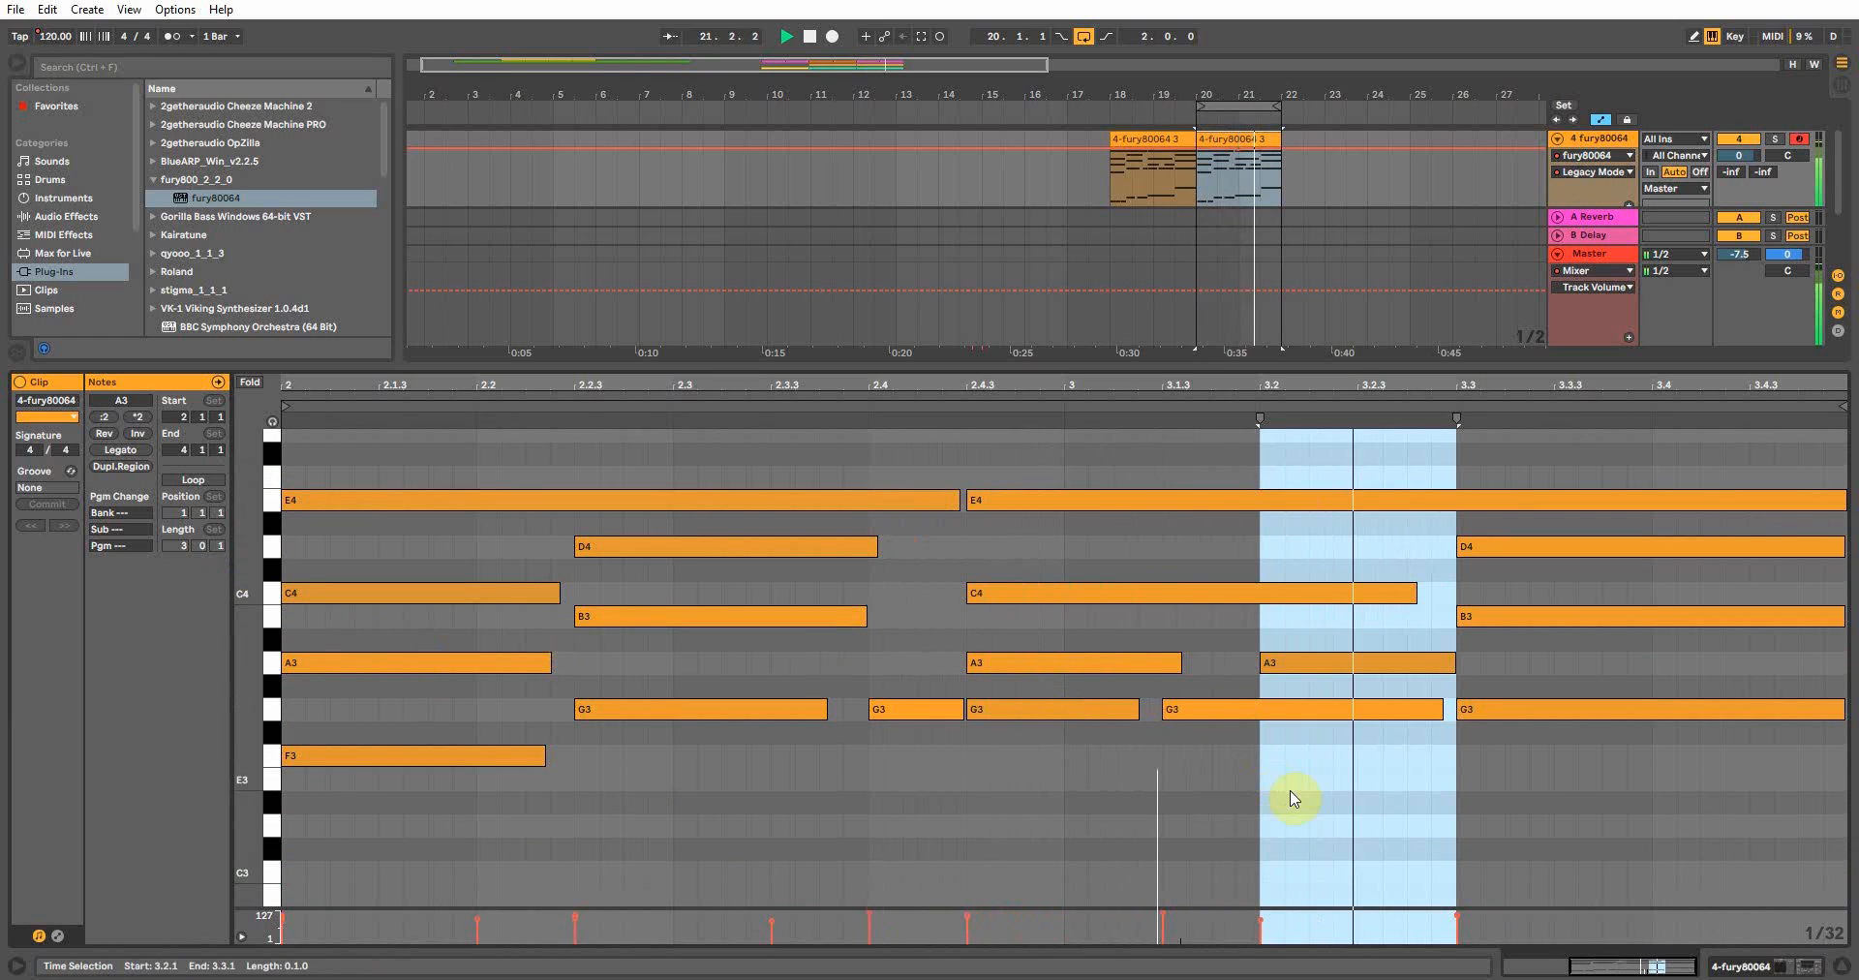
key("ctrl+alt+l")
key("space")
left_click(1194, 324)
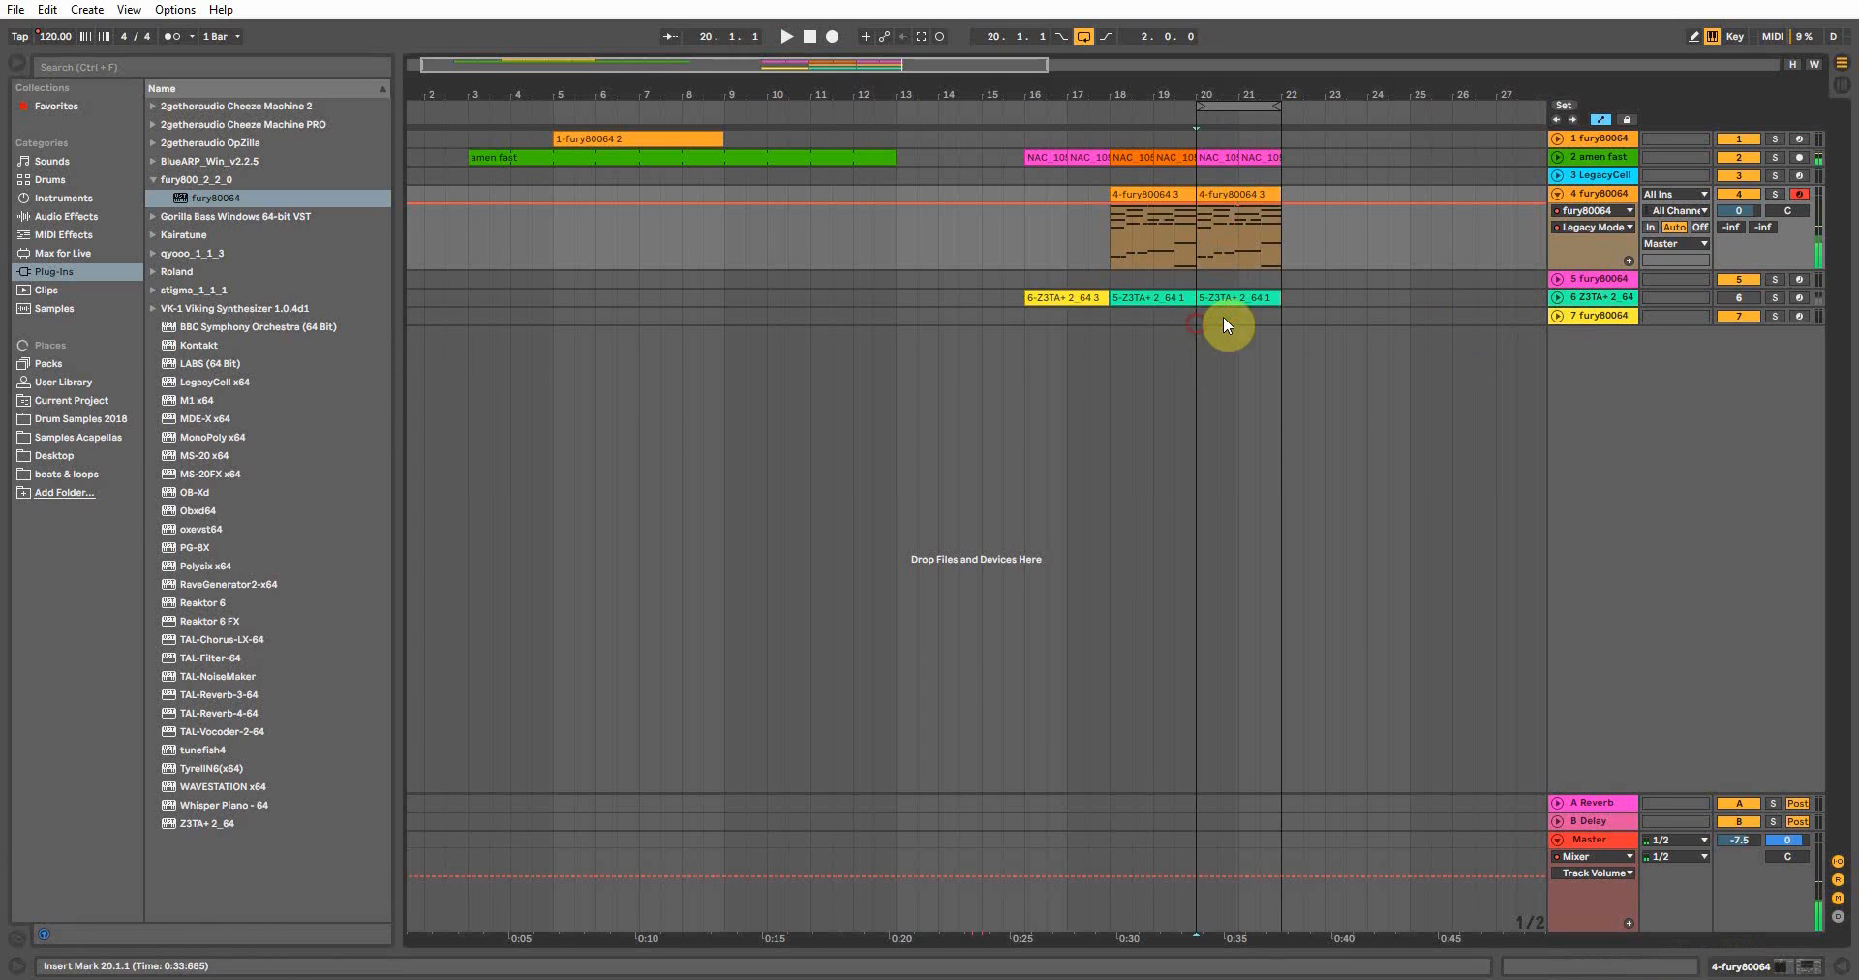
Step: Shift the two-bar loop region back to bar 18 and show track 4's Auto Filter Frequency automation
left_click_drag(1227, 102, 1149, 102)
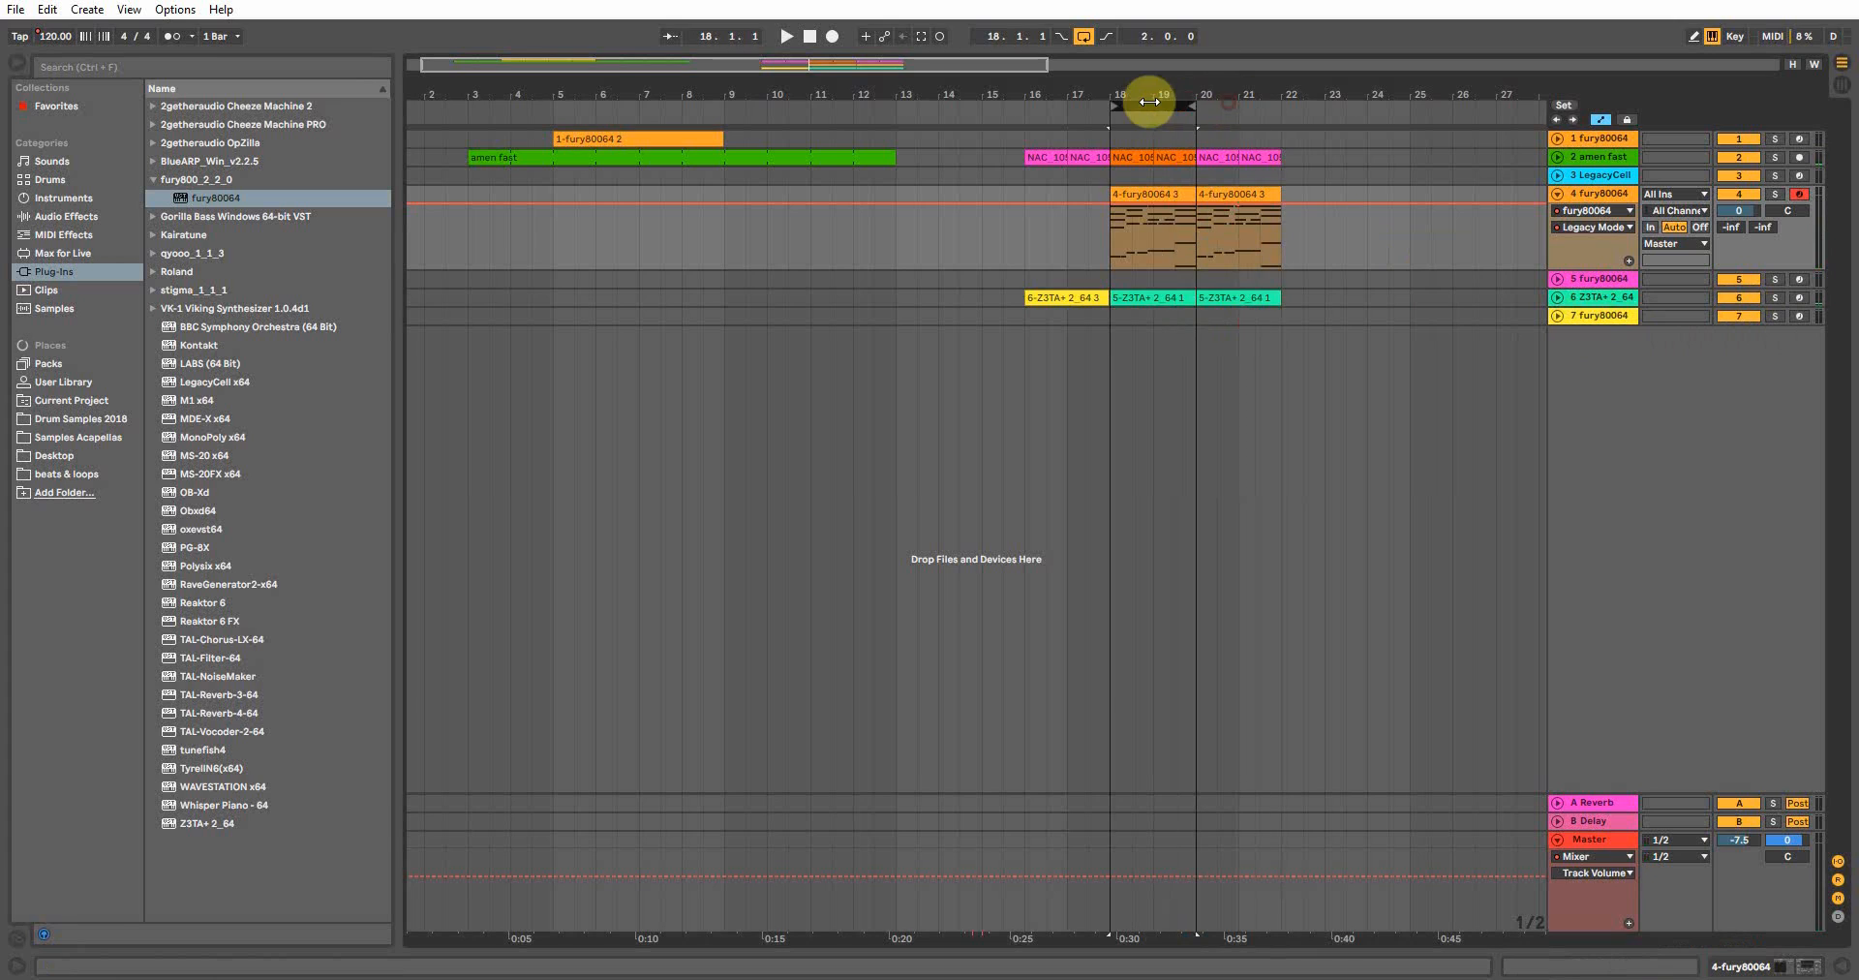
left_click(1142, 198)
left_click(1590, 211)
left_click(1587, 254)
Step: Play the arrangement from 17.3.1 to hear track 4's filter sweep with the Z3TA+ 2 clip selected, and stop playback
left_click(1096, 257)
key("space")
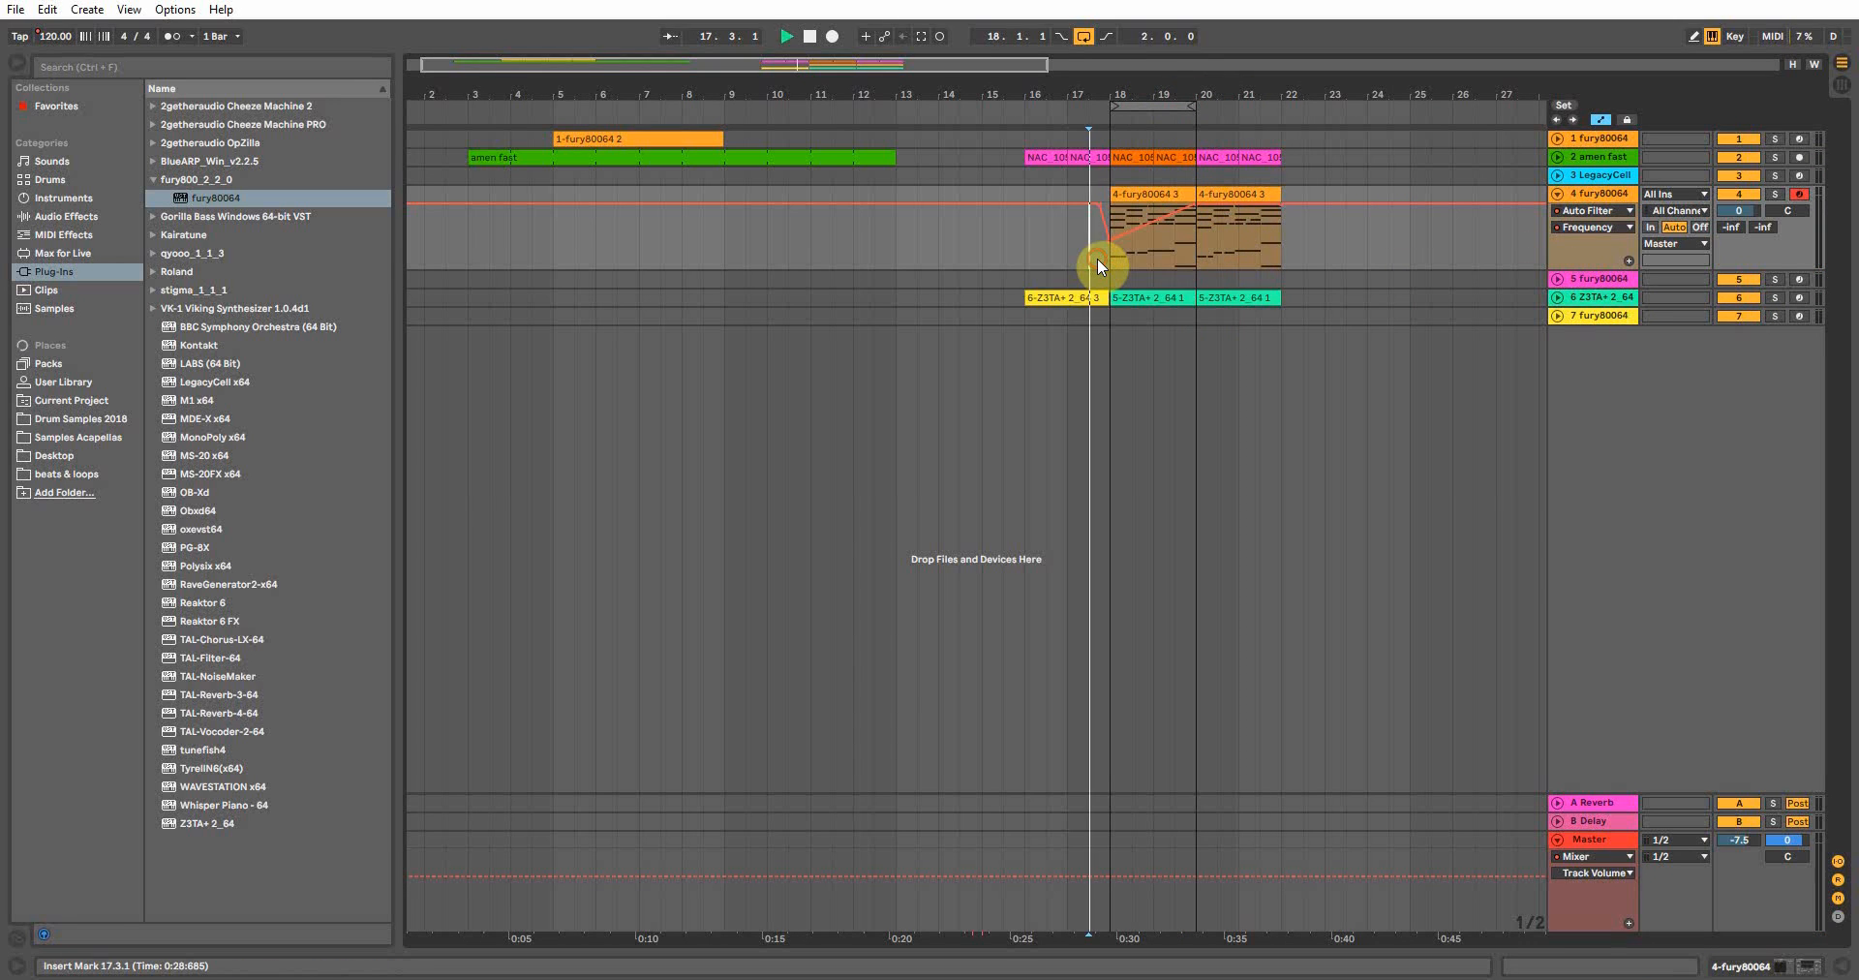
left_click(1121, 298)
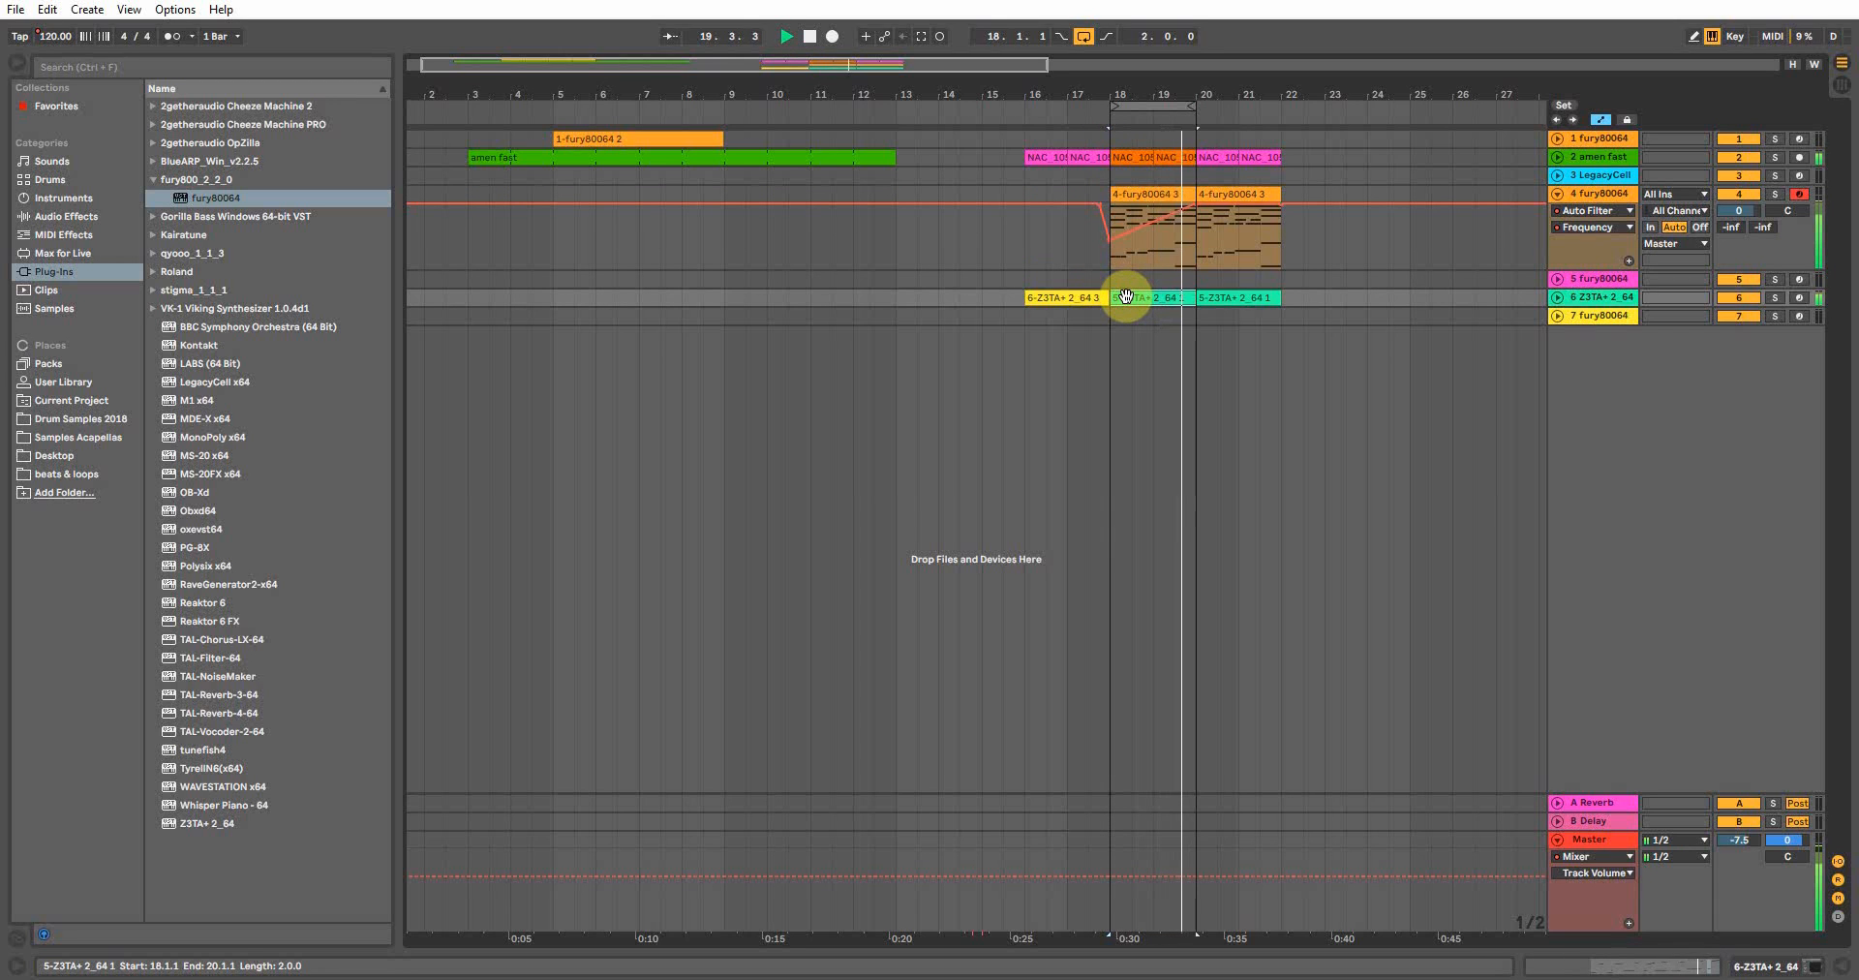
key("space")
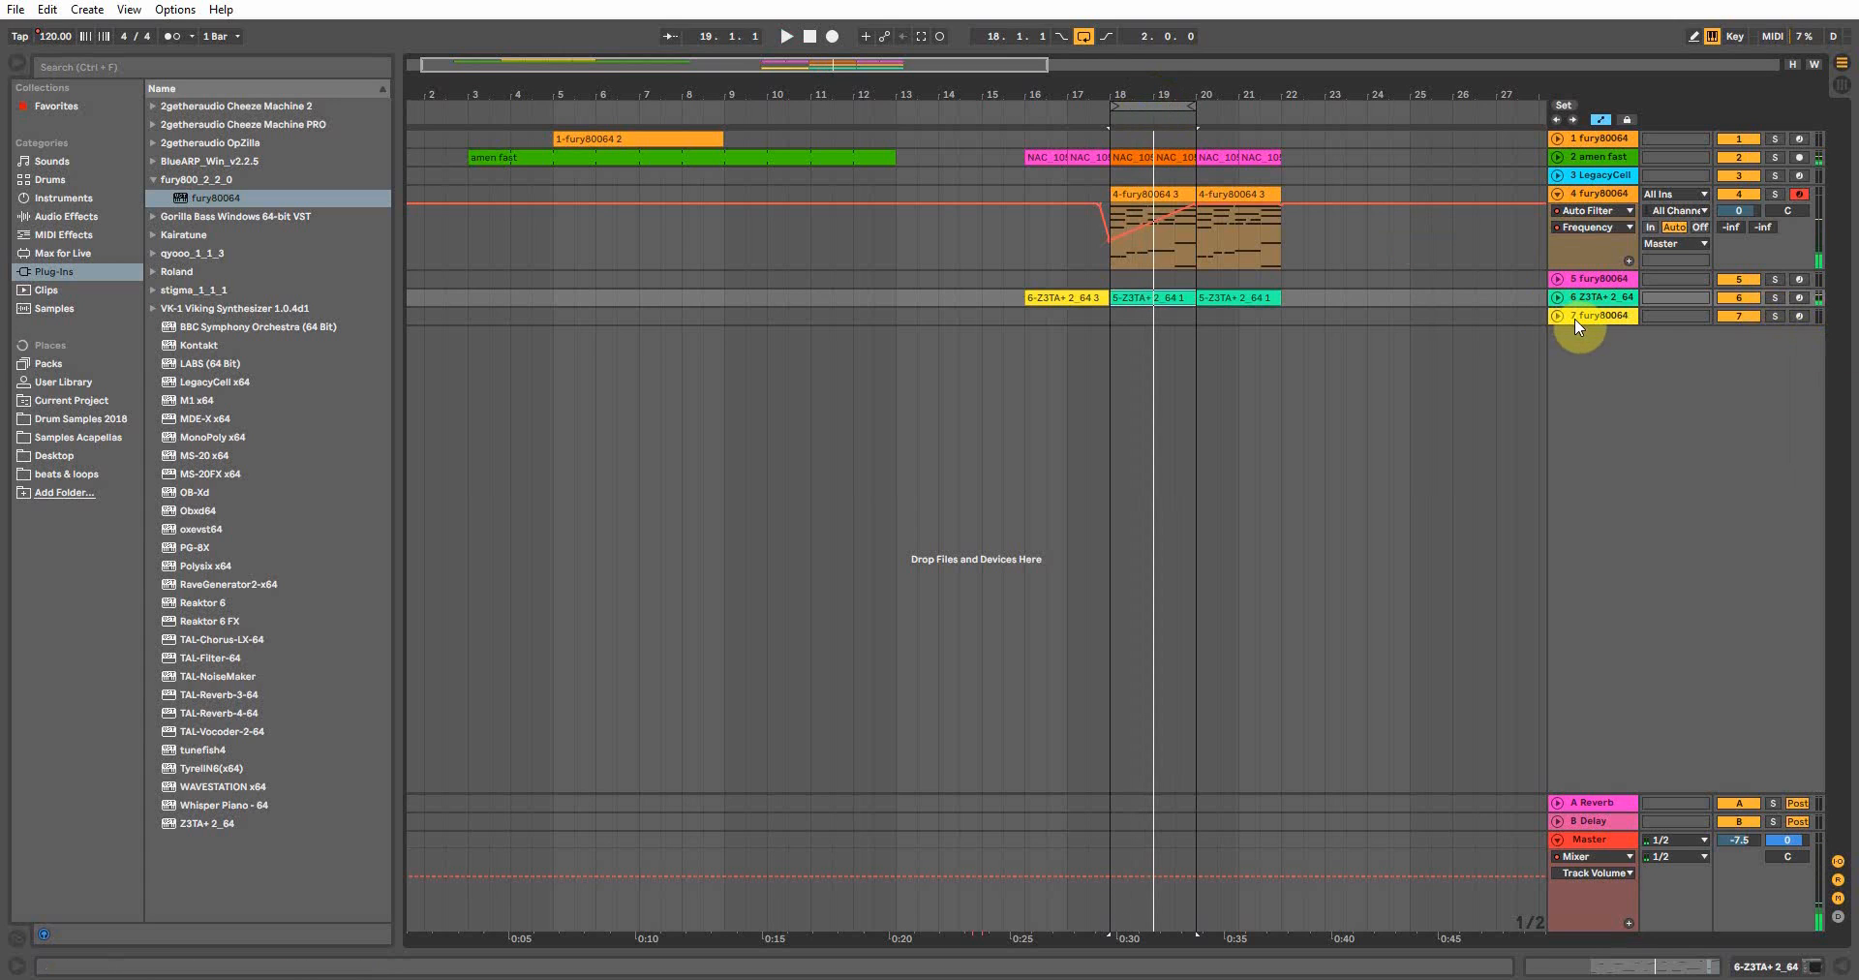
Step: Show the SCIENCE BASS synth and Delay devices of track 7 fury80064 and arm that track
left_click(1578, 319)
key("shift+Tab")
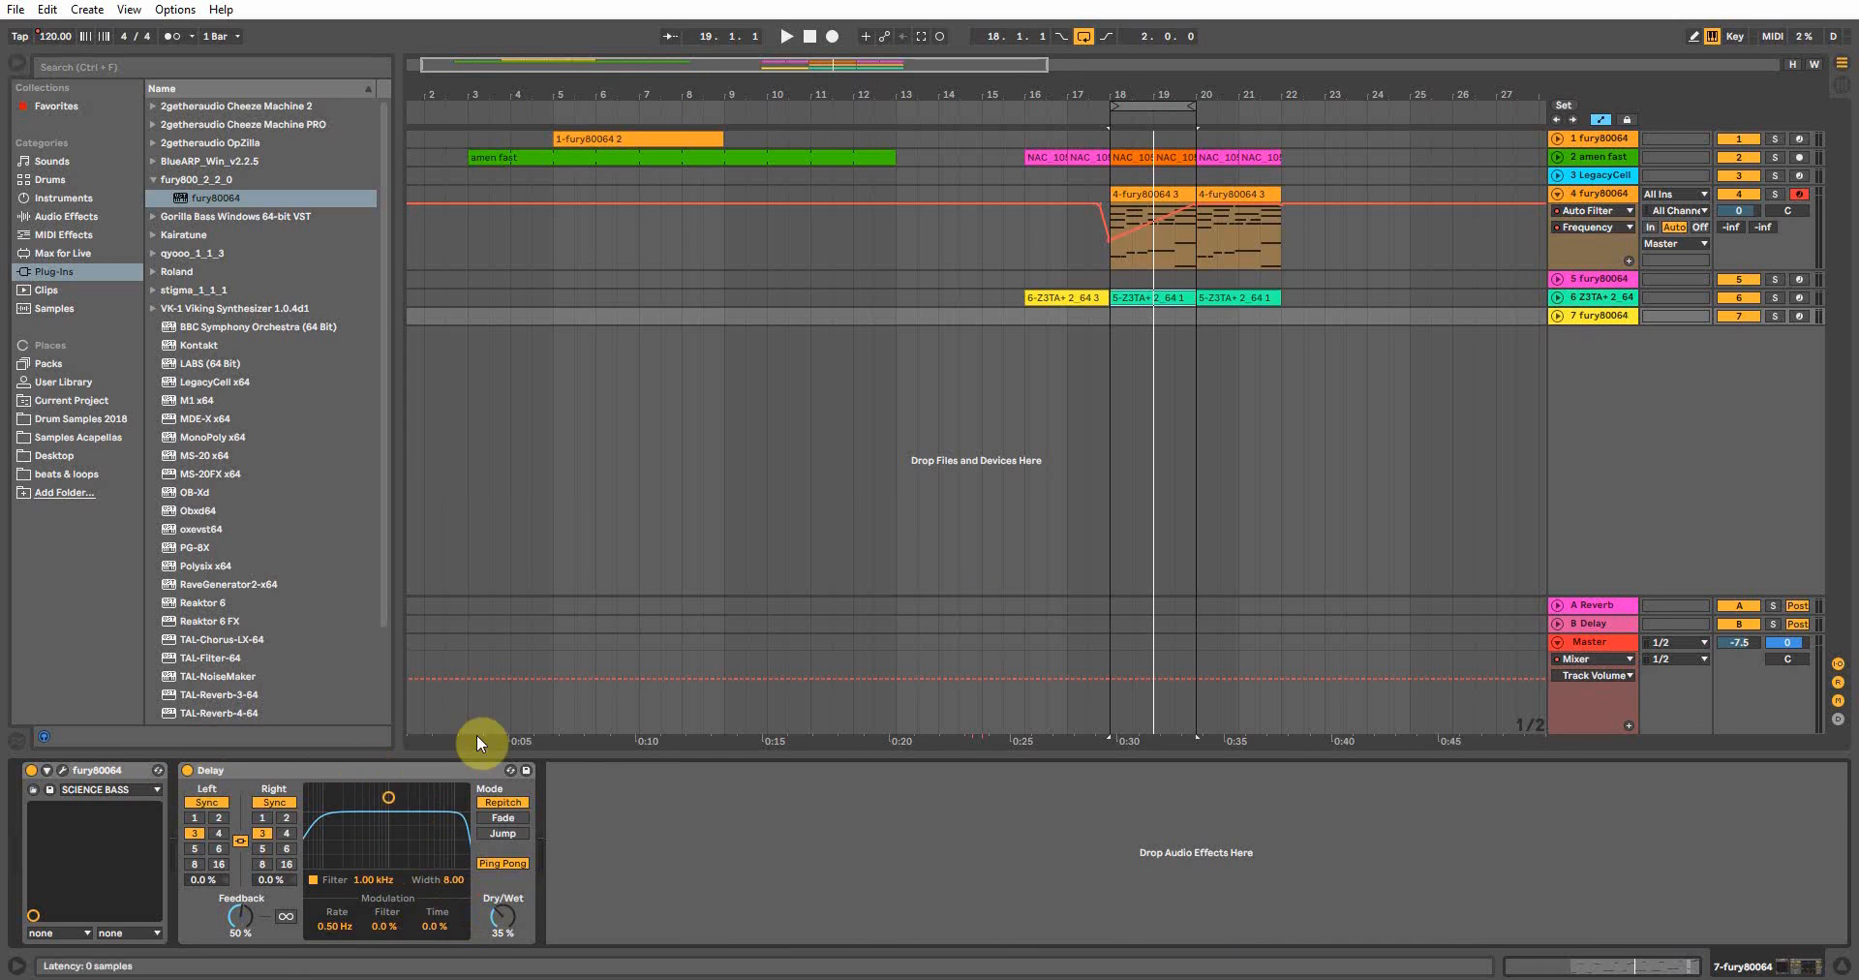
left_click(1800, 316)
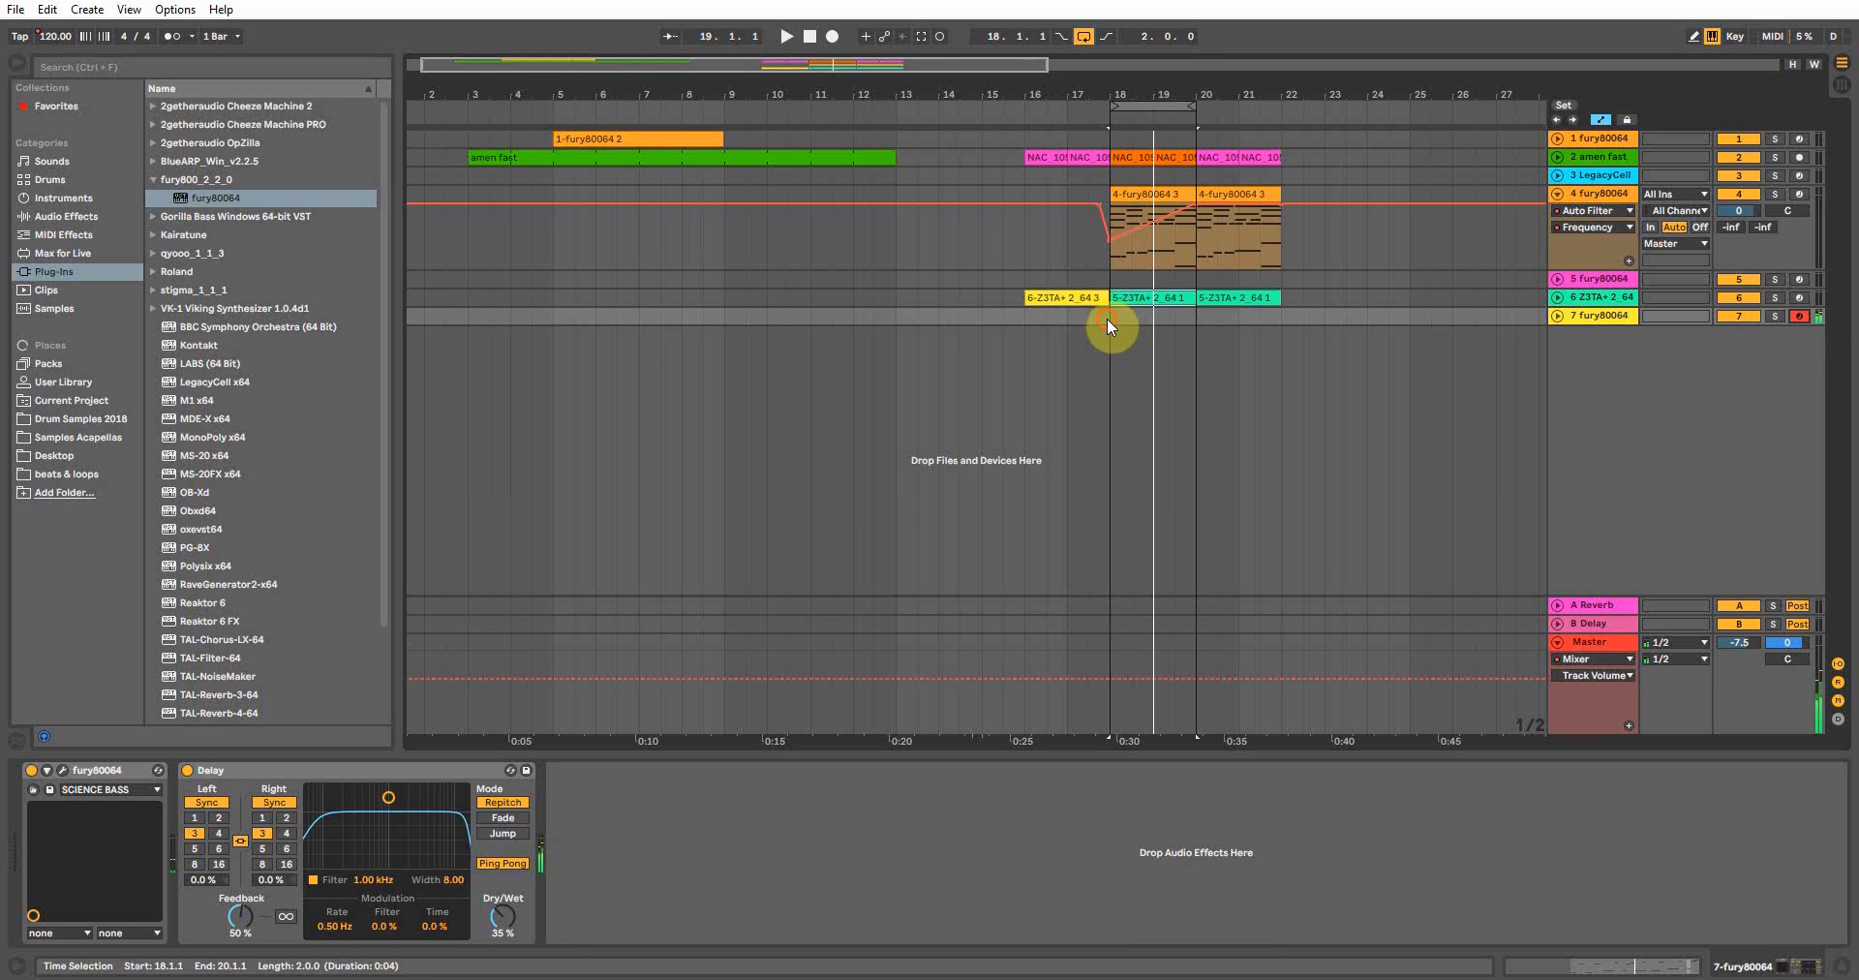
Step: Start playback and move the loop region through bar 20 to a two-bar loop starting at bar 16
key("space")
left_click_drag(1138, 105, 1244, 104)
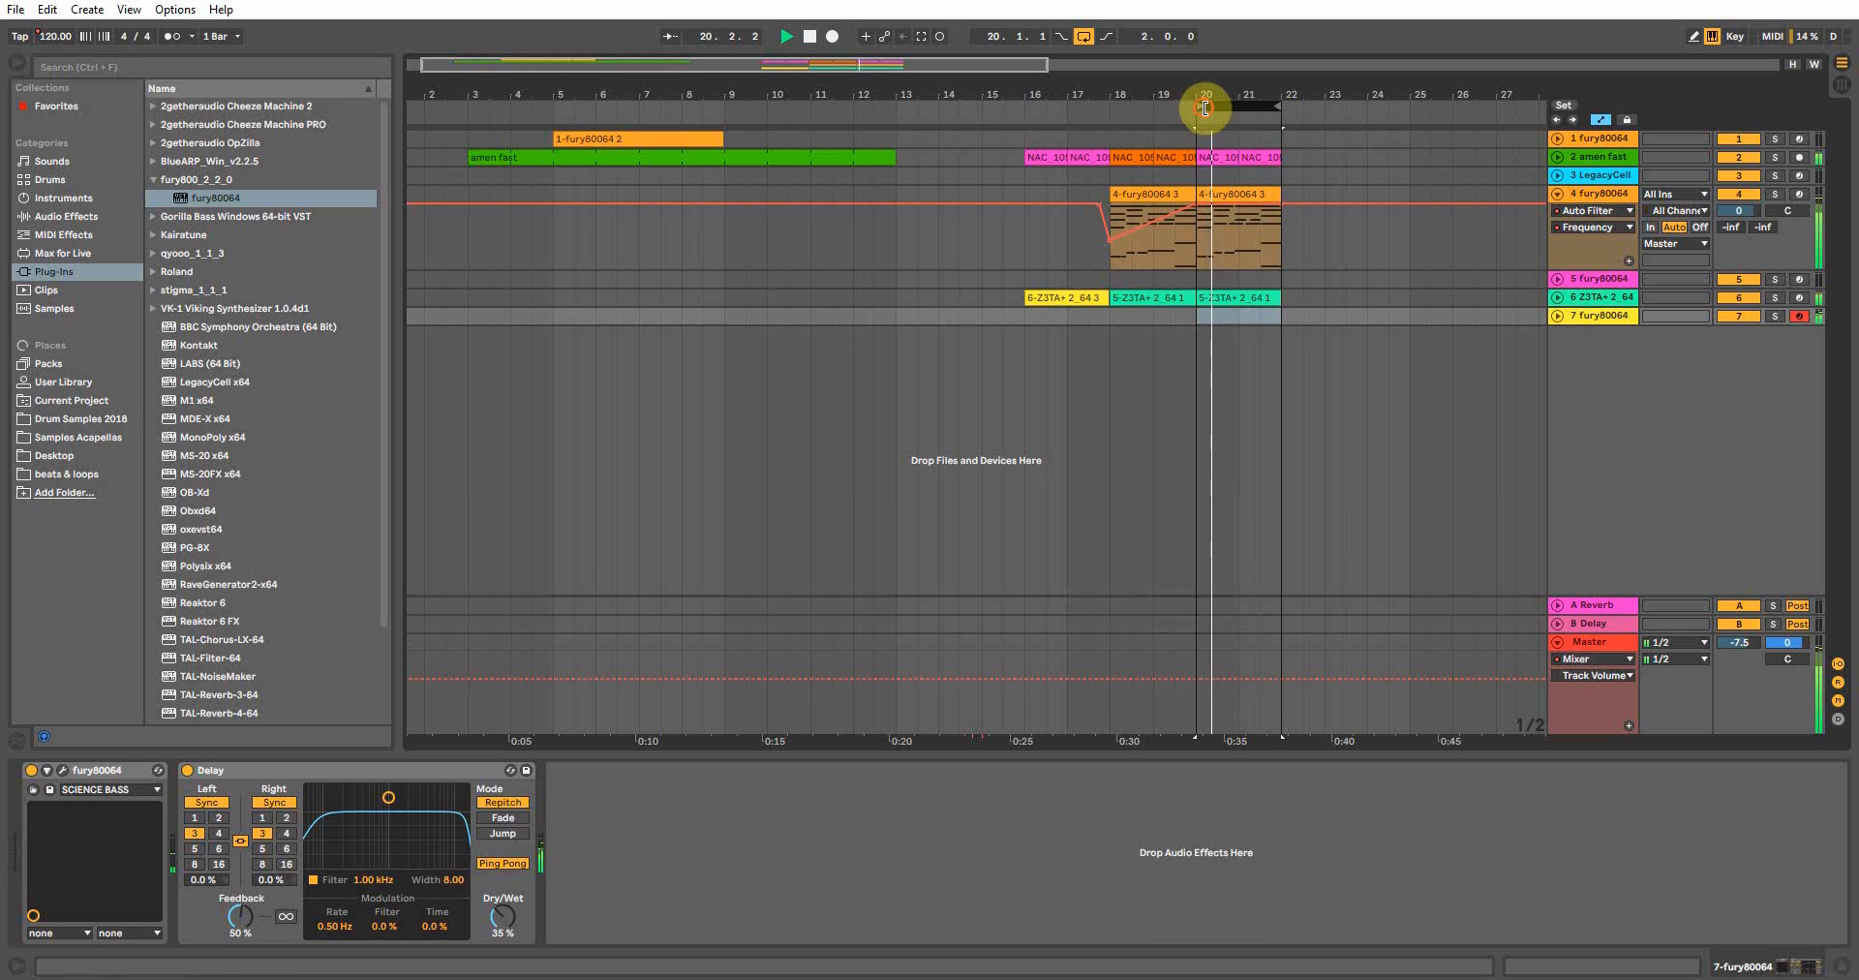
left_click_drag(1200, 107, 1031, 110)
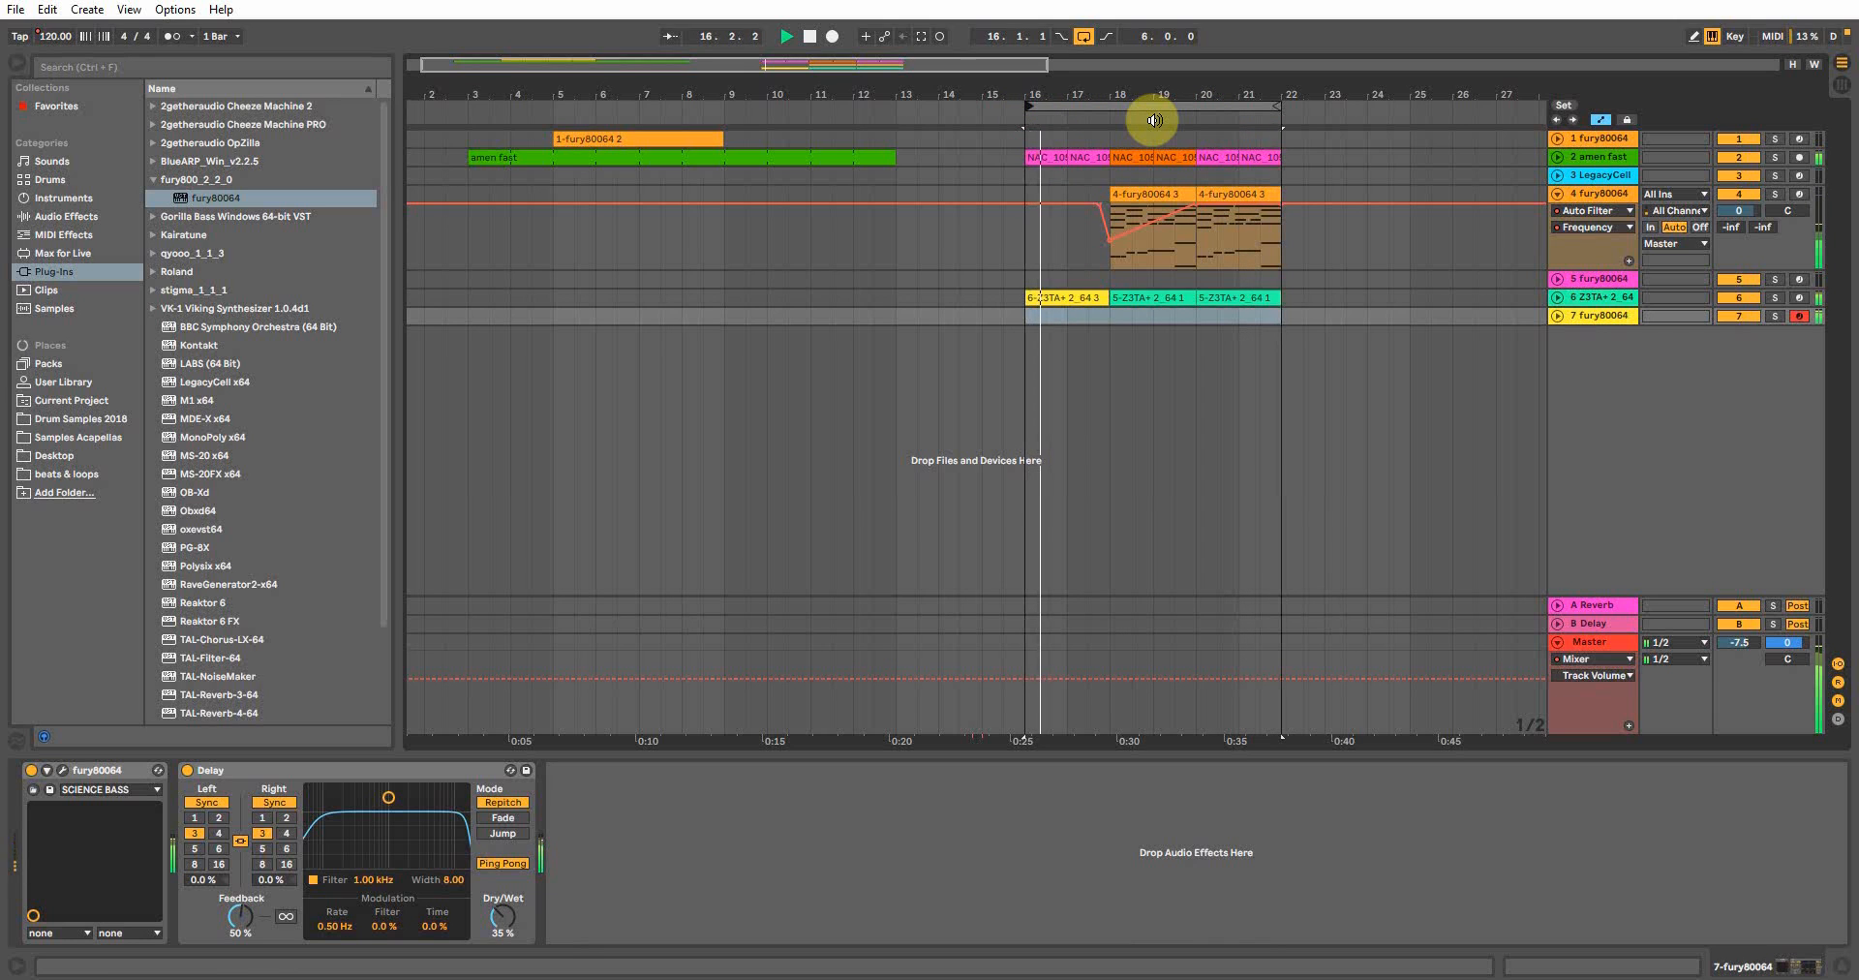
left_click_drag(1286, 104, 1119, 125)
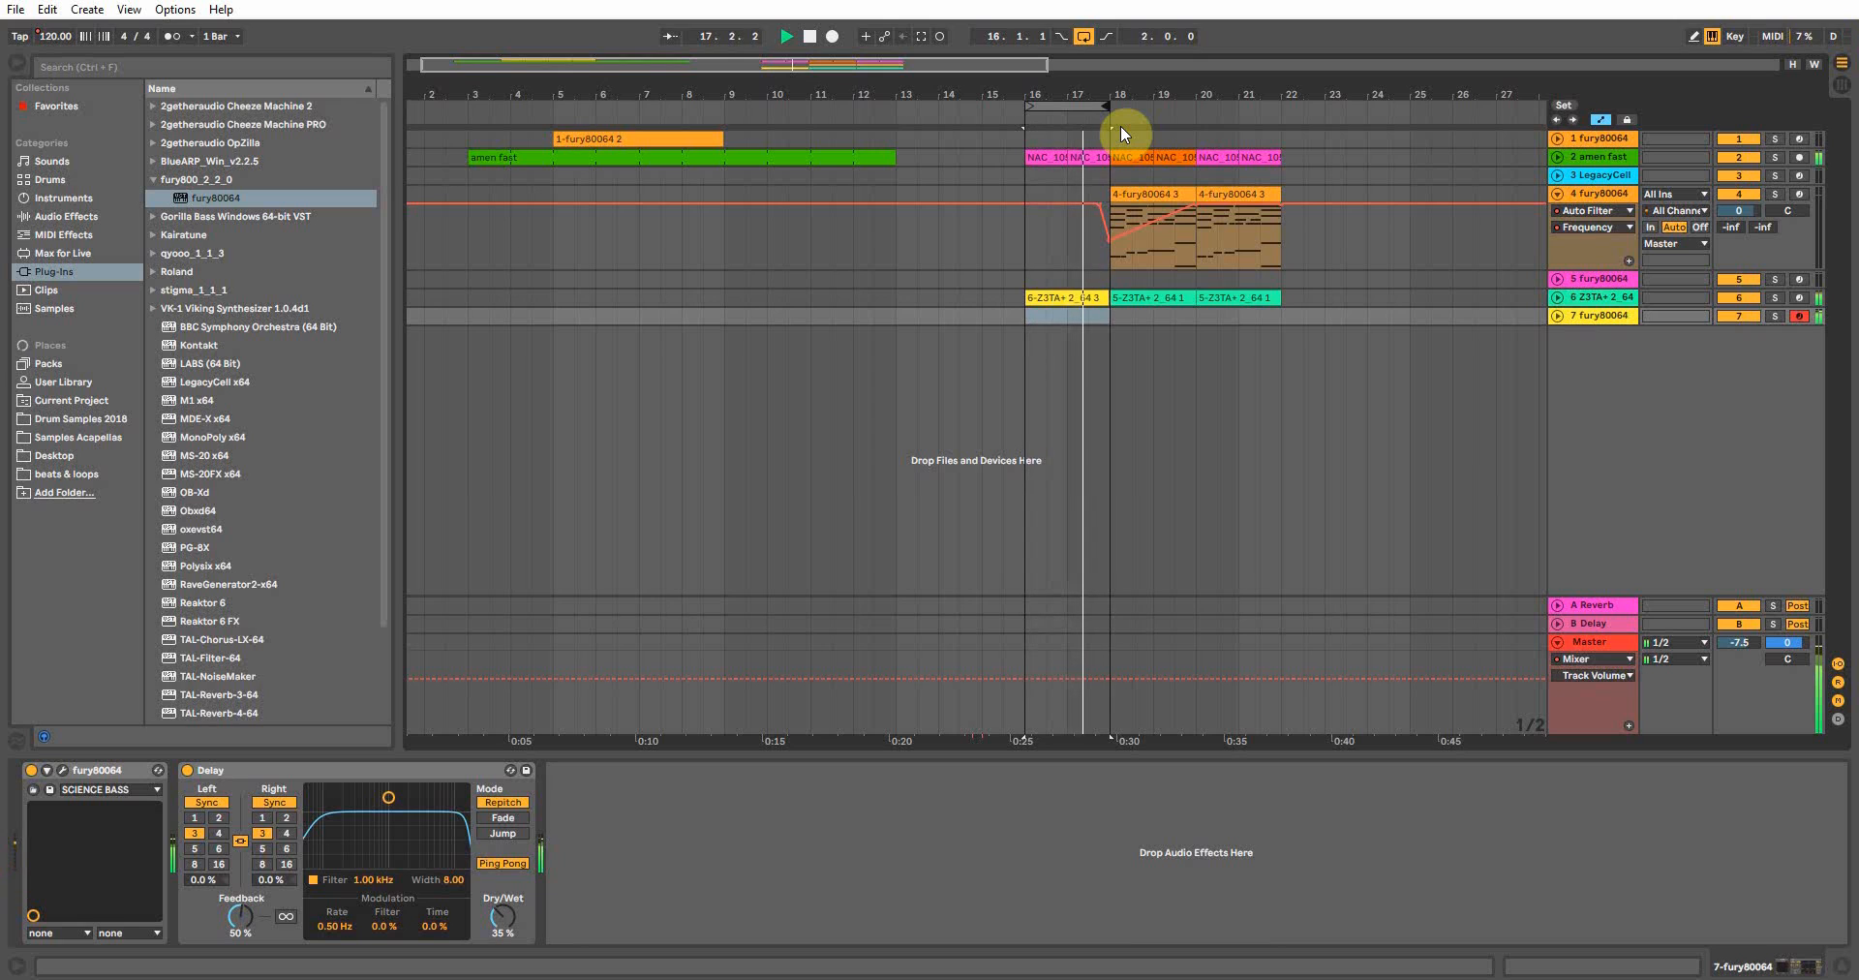
Step: Turn off looping, let the arrangement play through past bar 22 and stop playback
left_click(1065, 36)
left_click(1061, 36)
left_click(1083, 37)
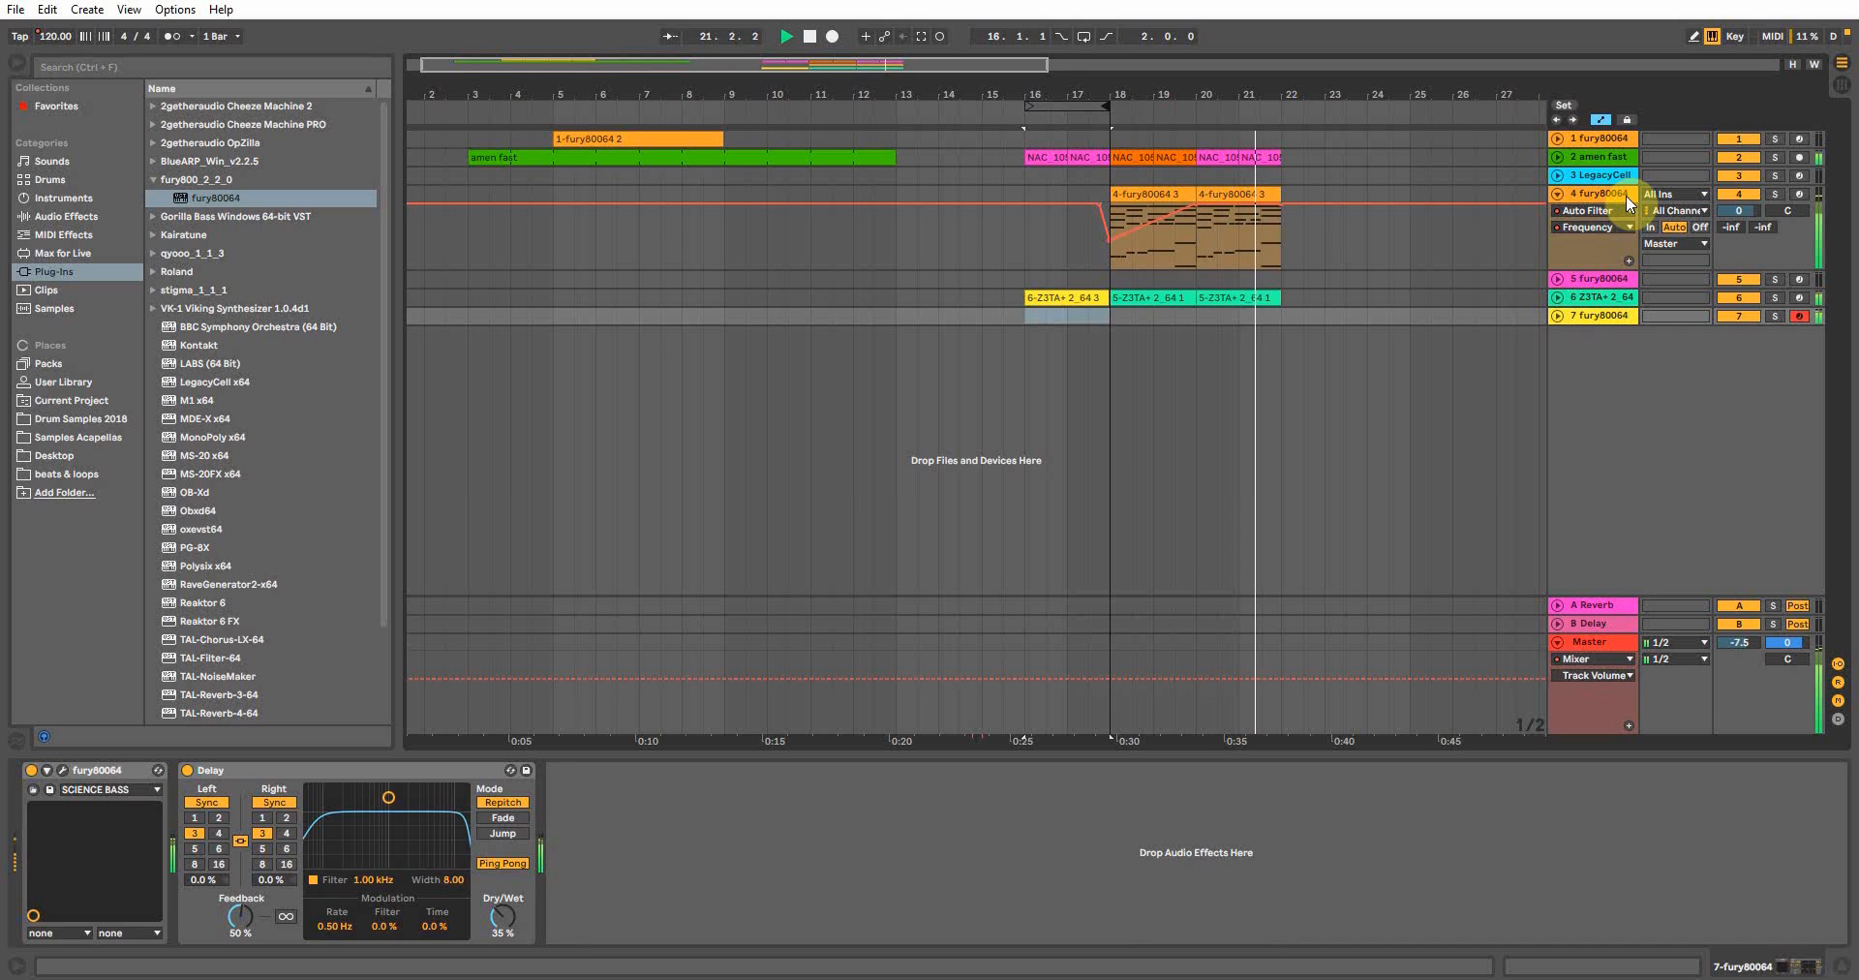
key("space")
Step: Look at track 5's VIBES patch and at track 7's SCIENCE BASS patch in its synth window
left_click(1593, 279)
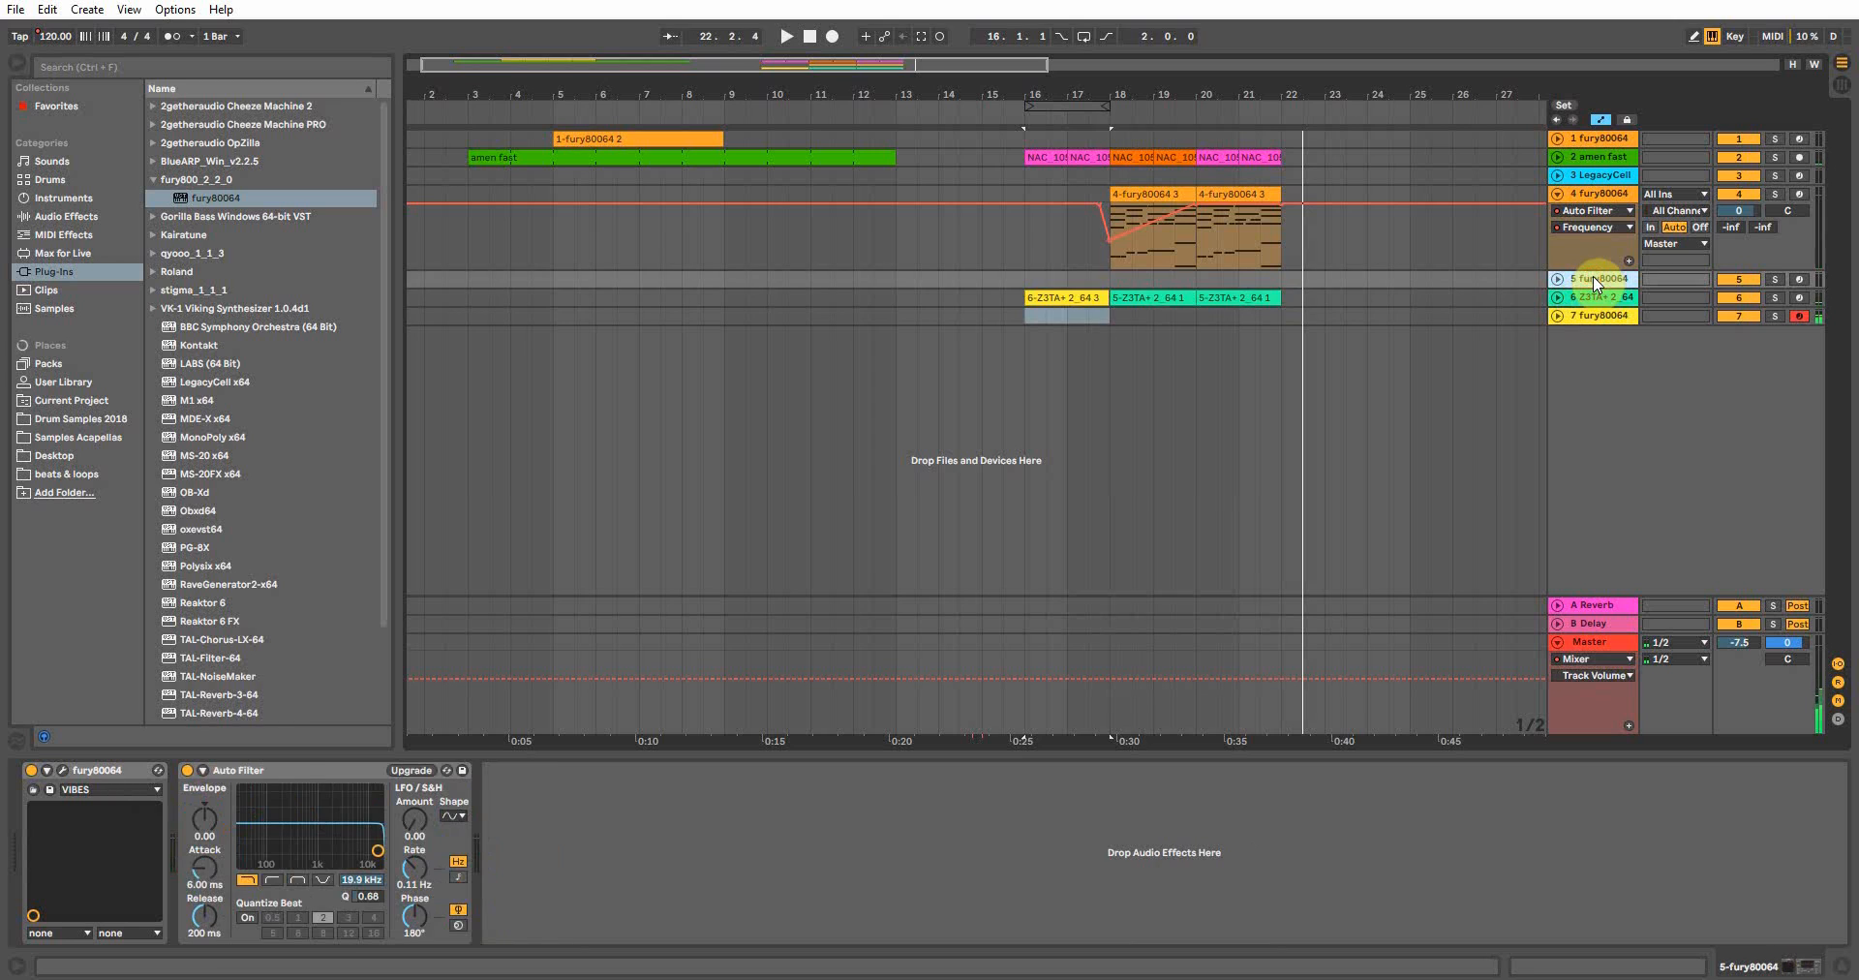
left_click(1597, 315)
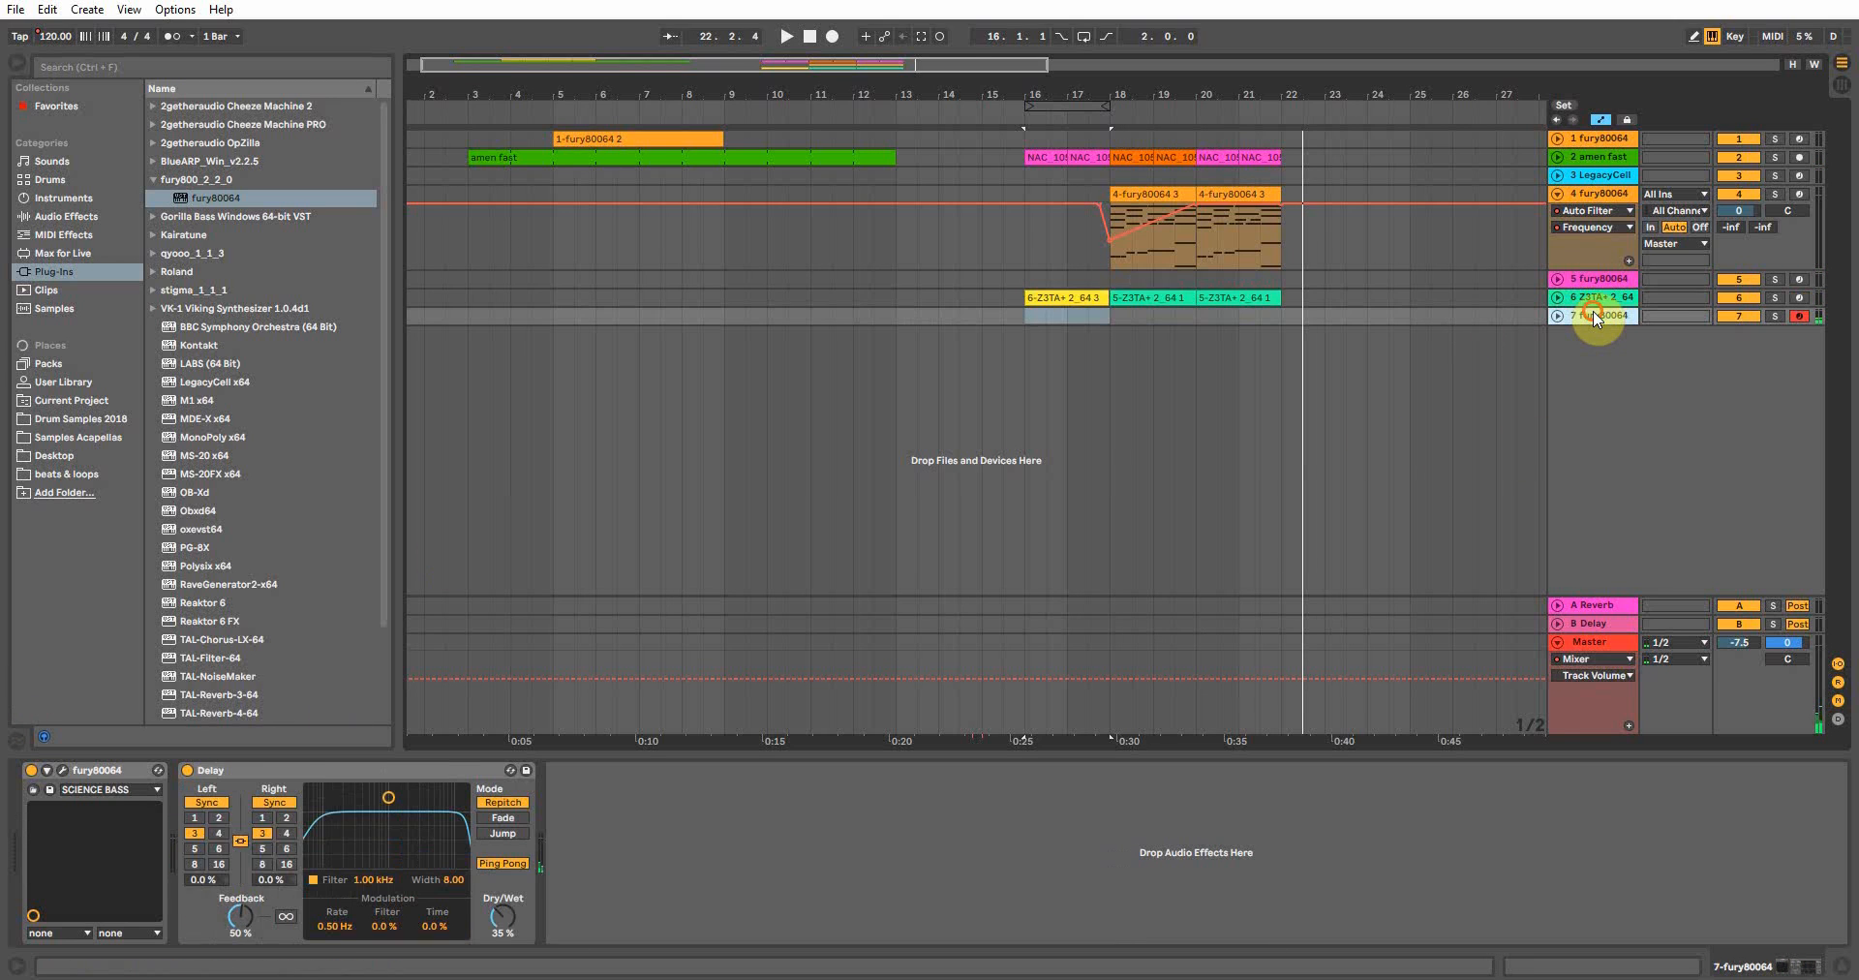
left_click(56, 769)
left_click(56, 769)
left_click(61, 768)
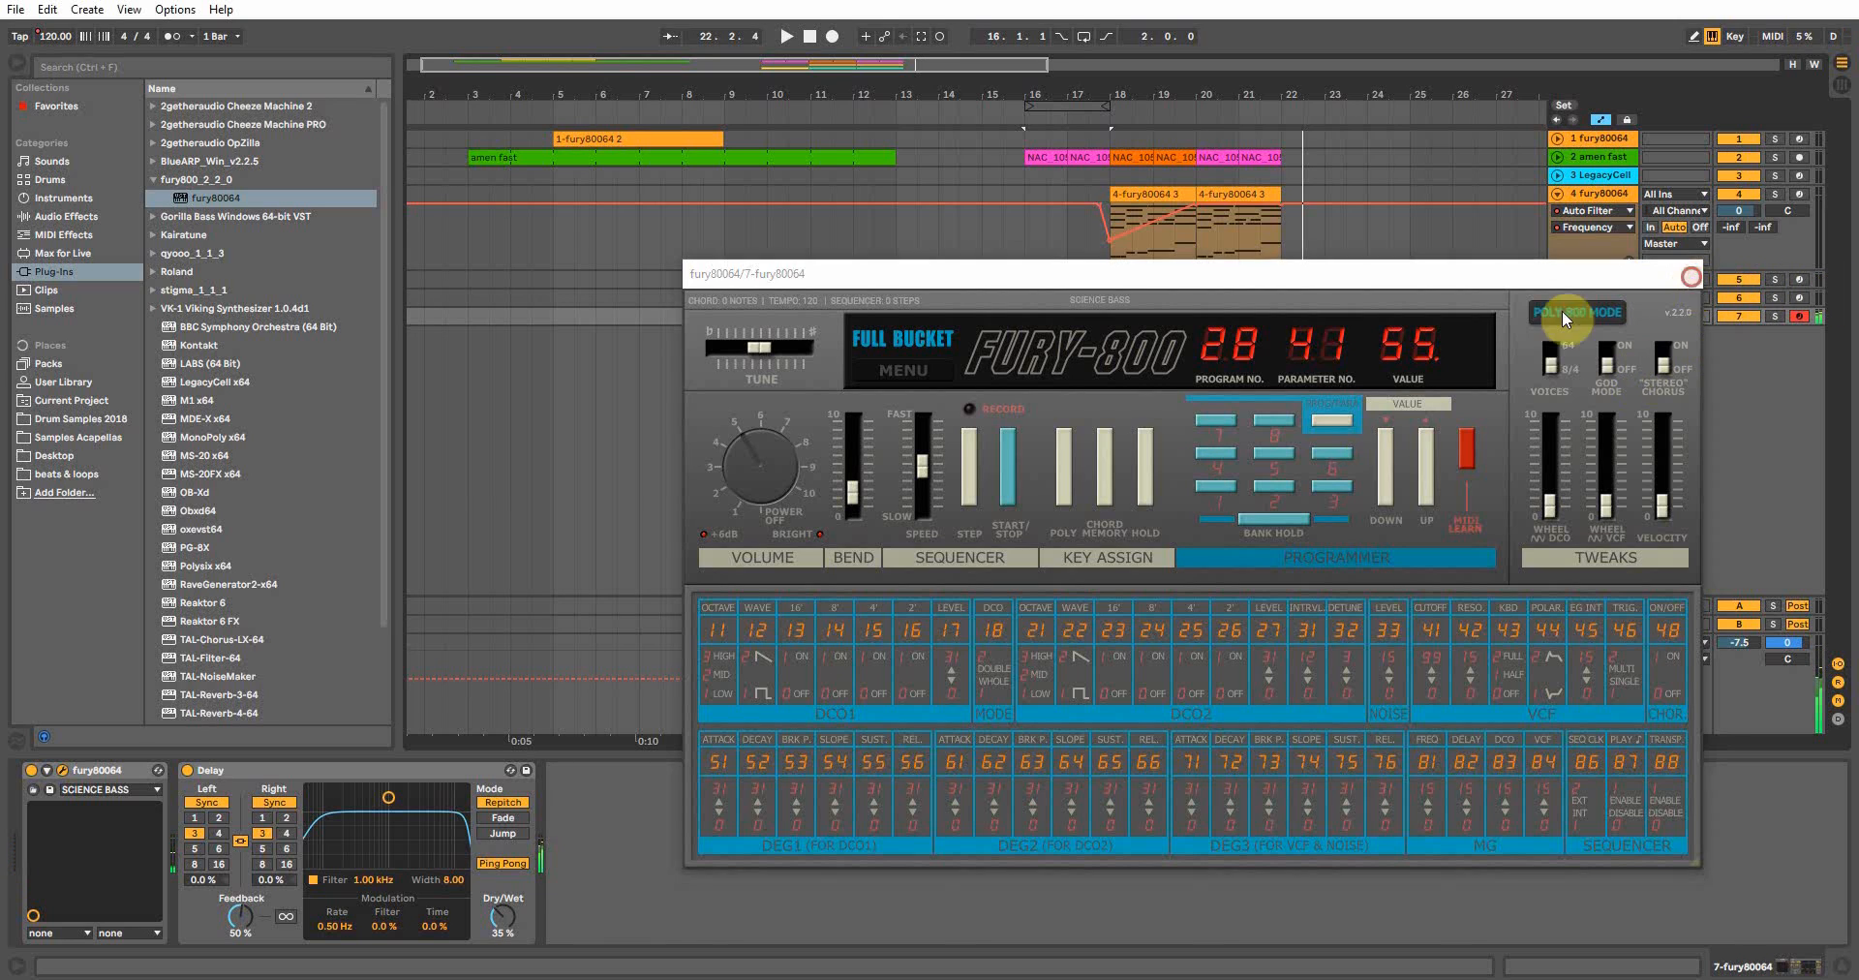
left_click(1691, 275)
Step: Select the Z3TA+ 2_64 track and play the arrangement from bar 16
left_click(1121, 291)
left_click(1592, 297)
left_click(1016, 292)
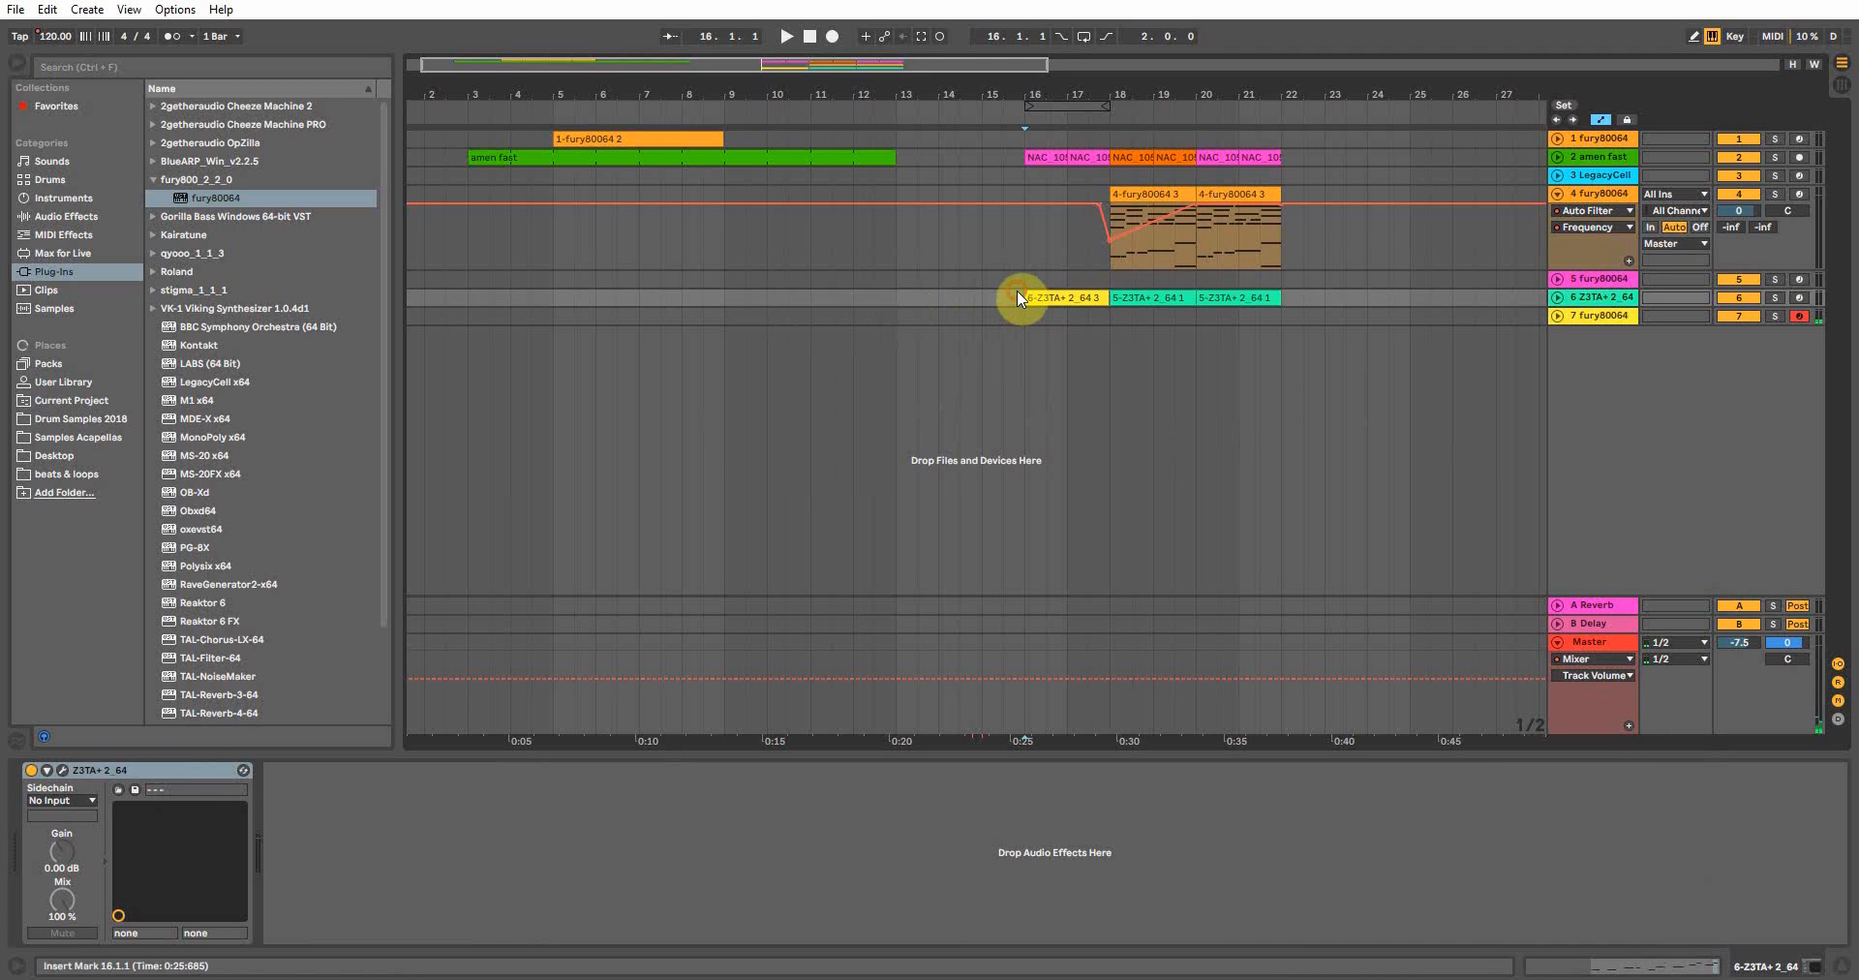
key("space")
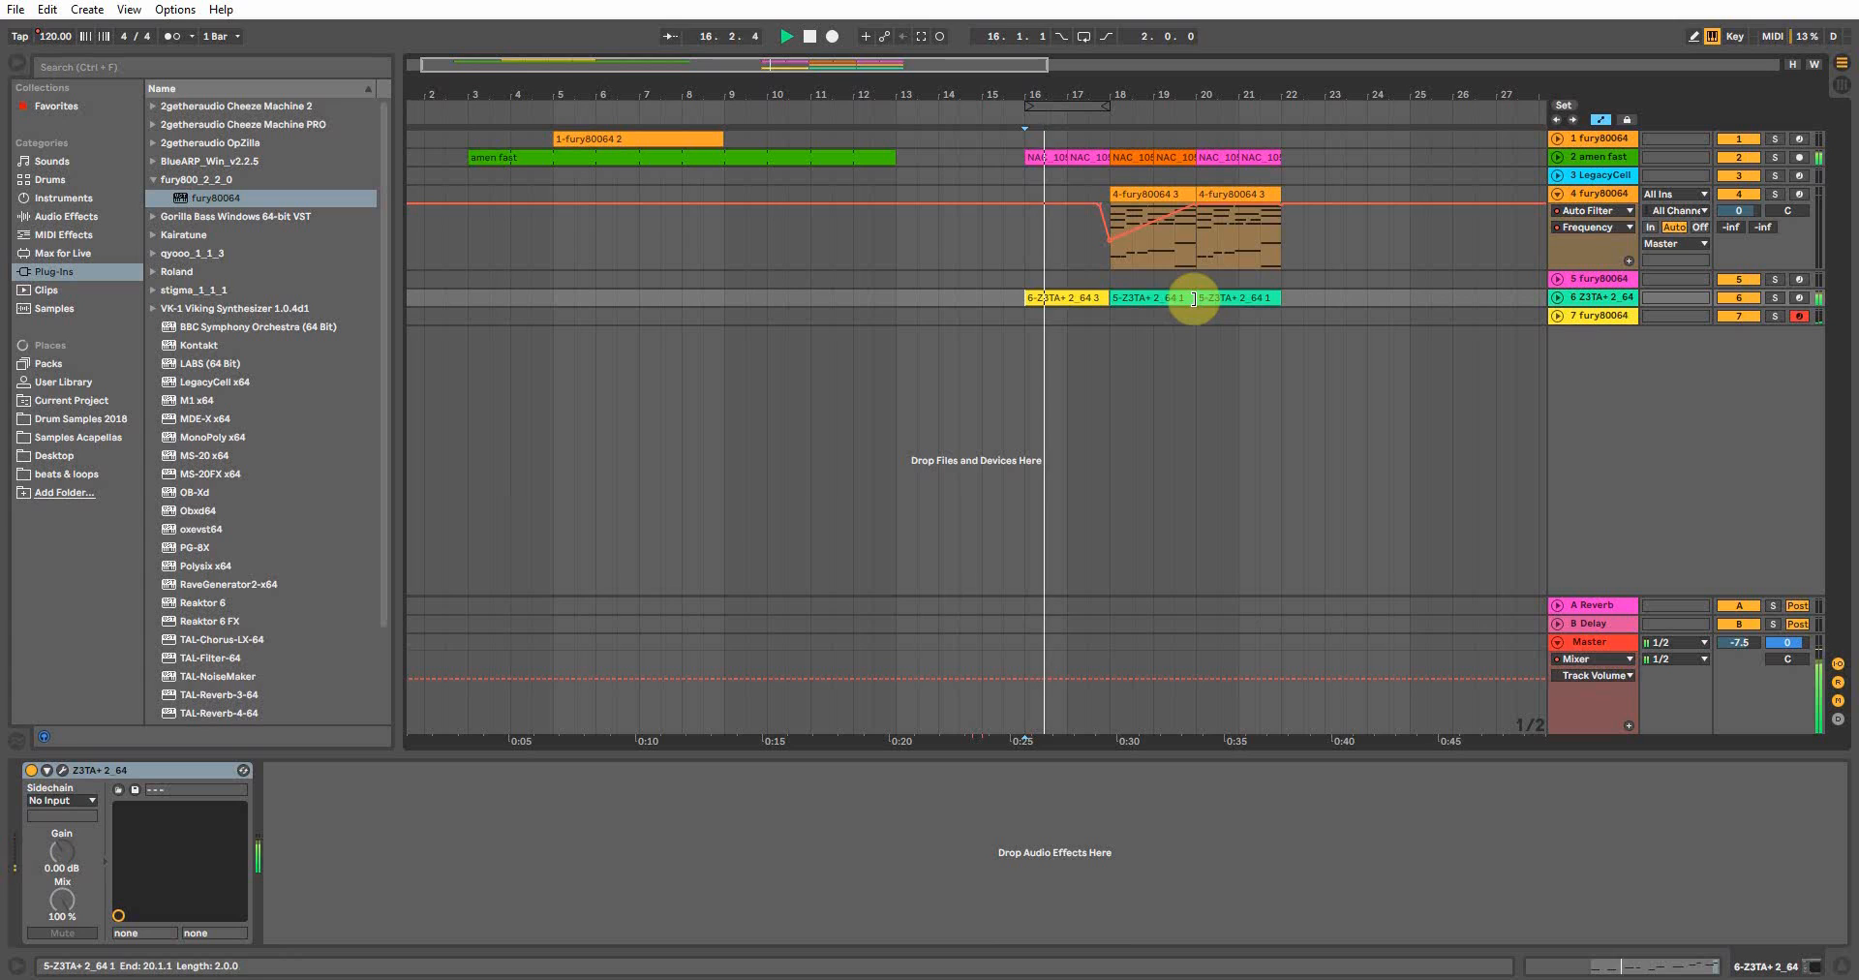
Step: Switch off track 4 fury80064 with its track activator
left_click_drag(1194, 105, 1254, 107)
left_click(1739, 193)
left_click(1740, 193)
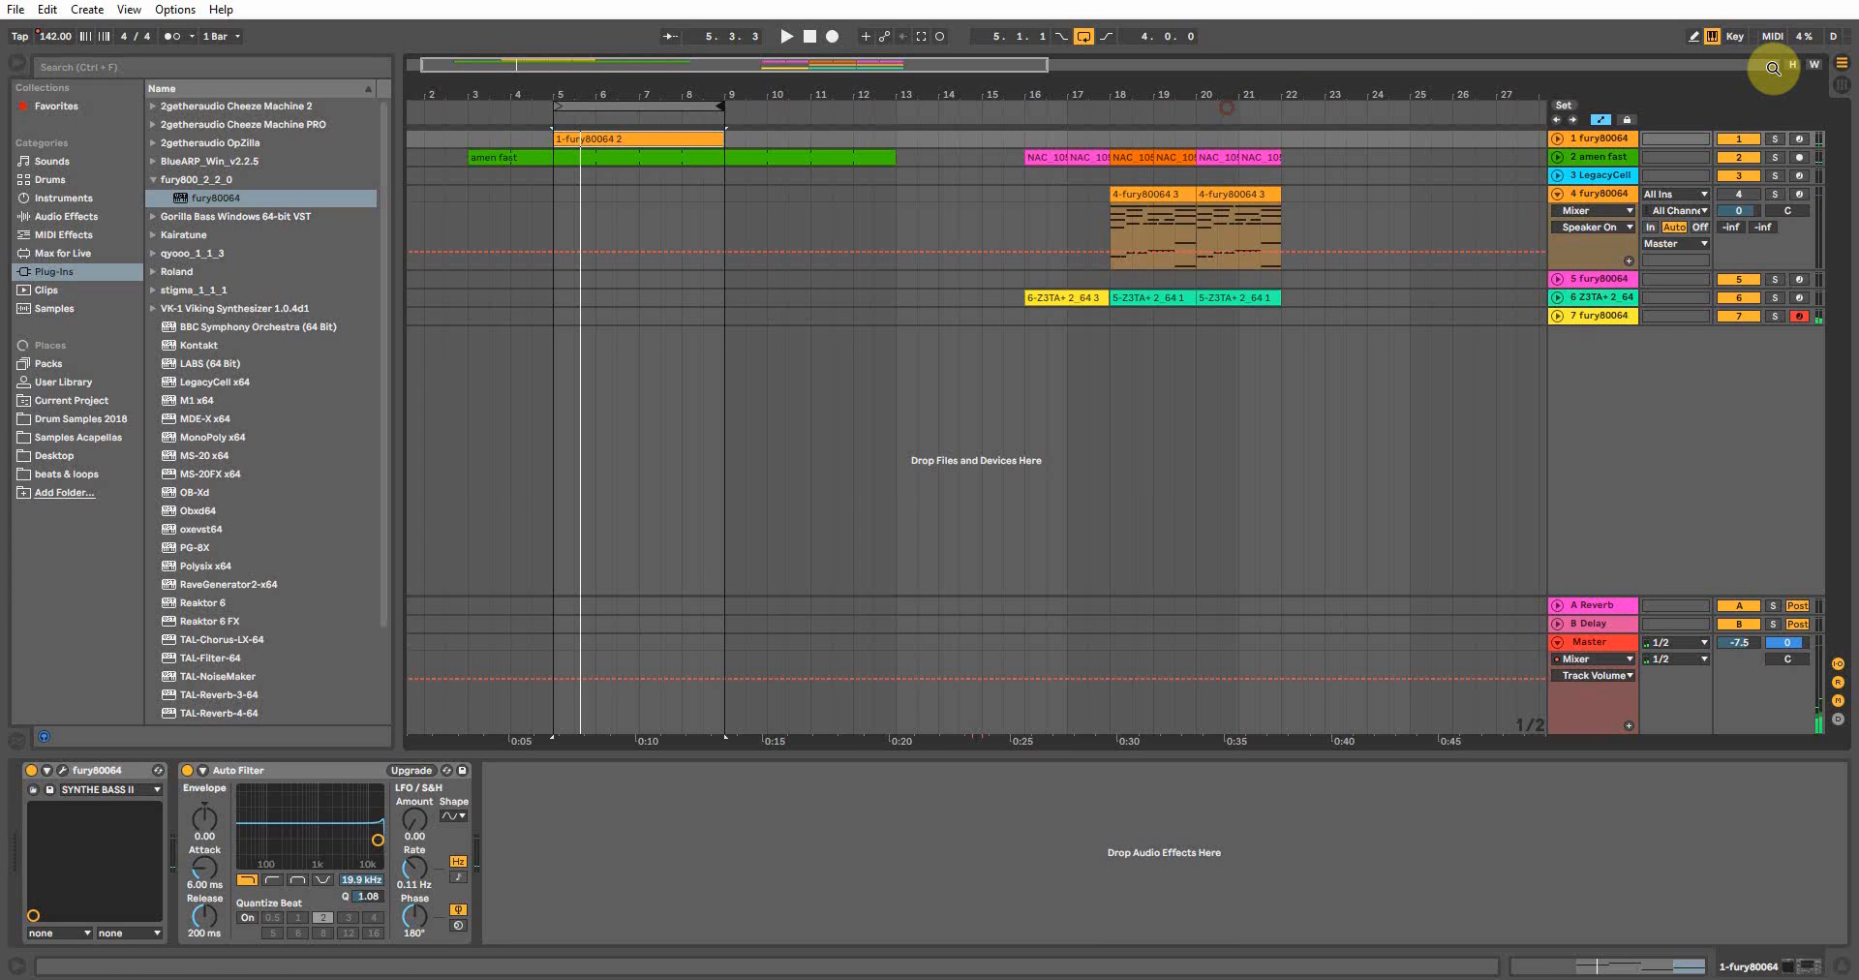
Step: Audition the BRASS IN 5THS preset in the first track's fury80064 synth and switch the synth to SOFT PIANO
left_click(55, 765)
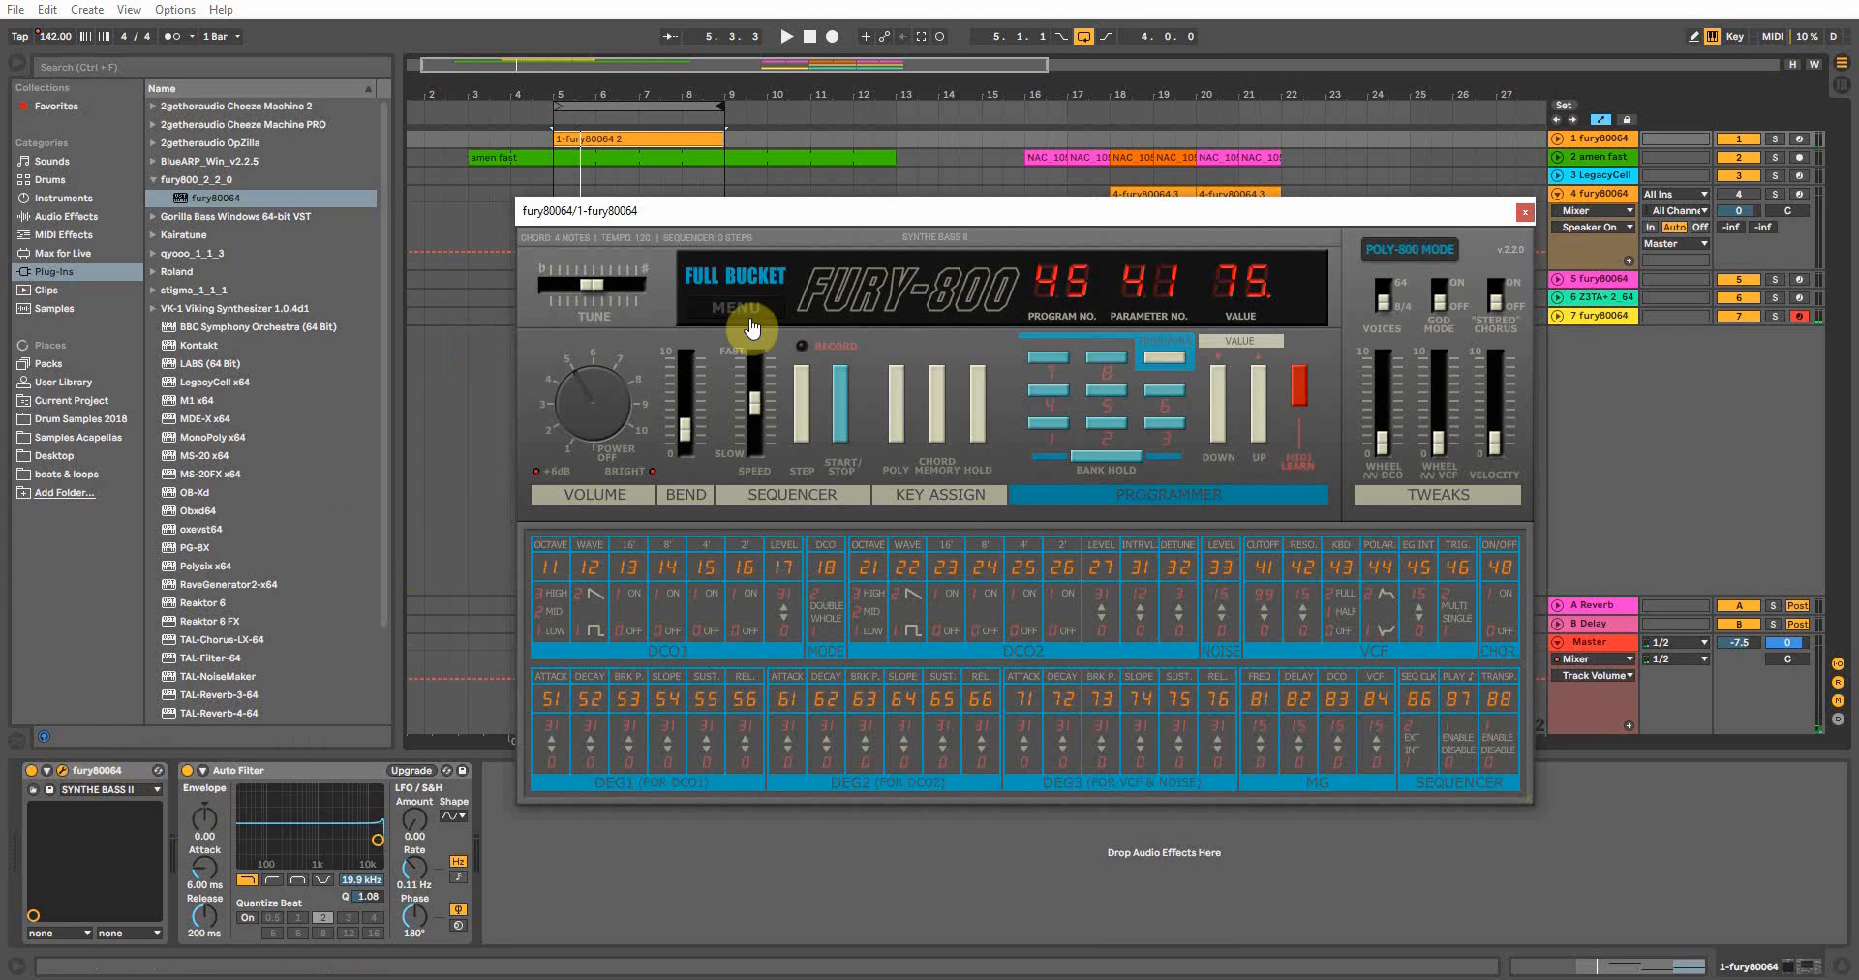
left_click_drag(920, 207, 879, 117)
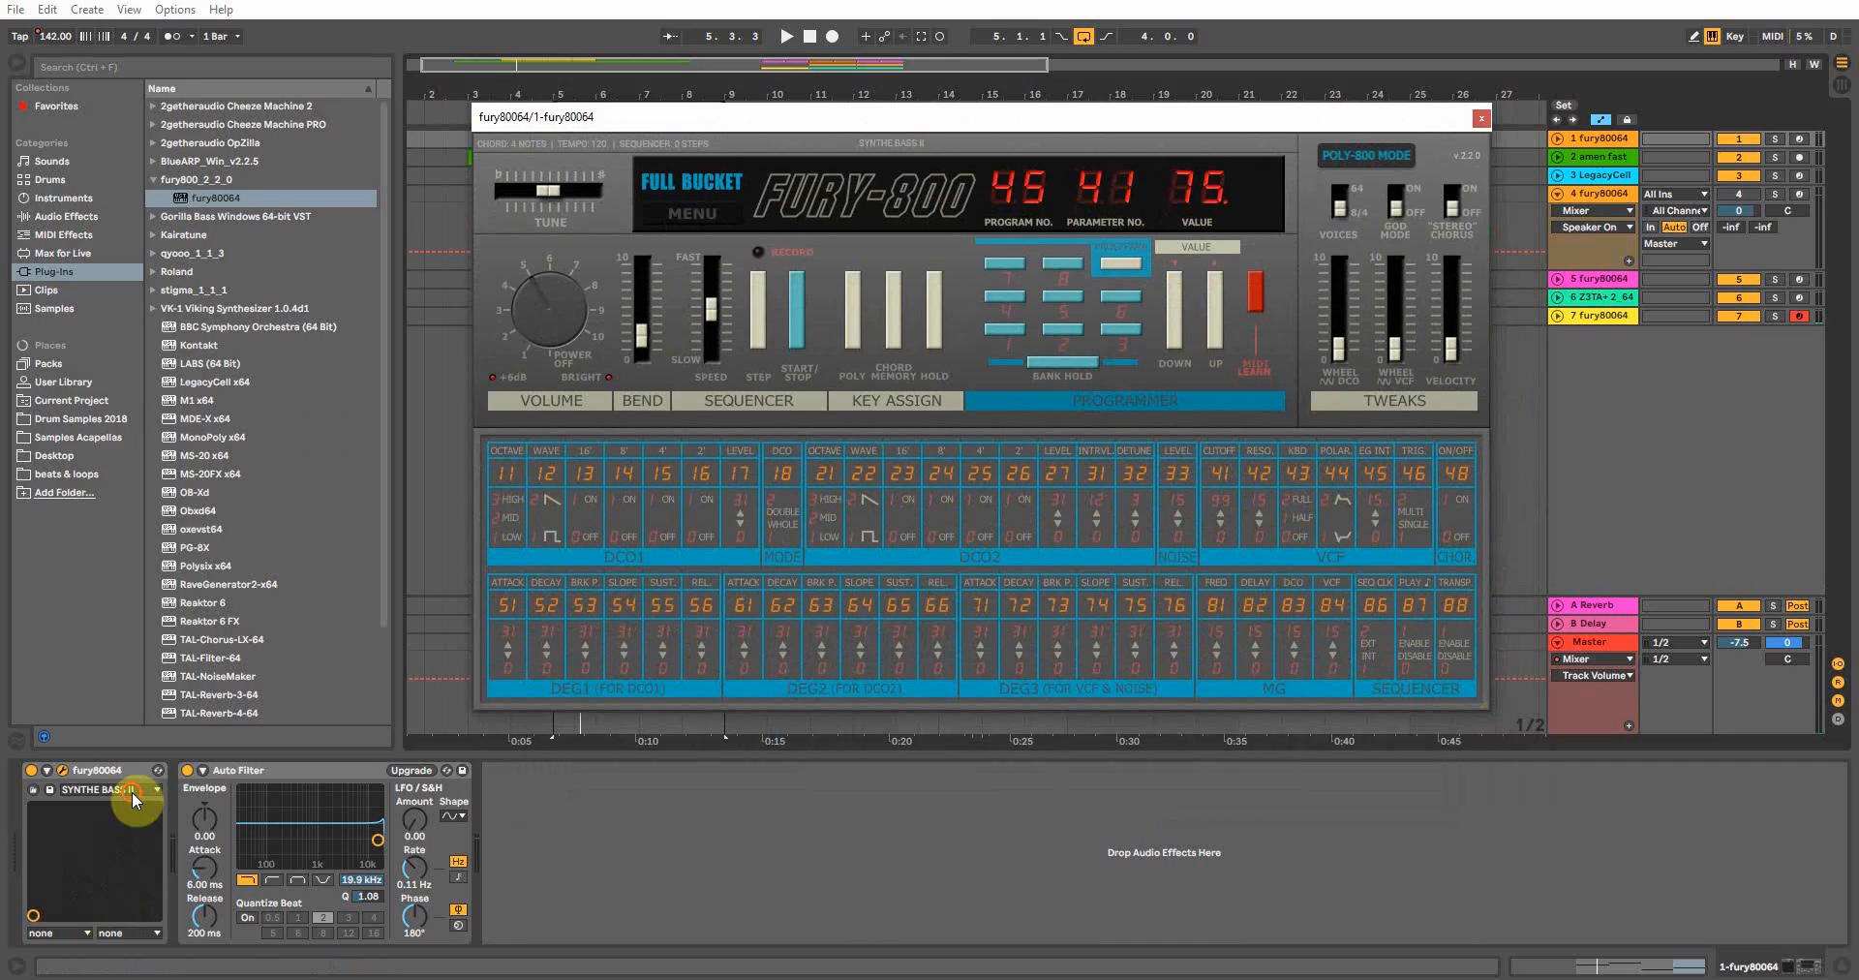
left_click(132, 792)
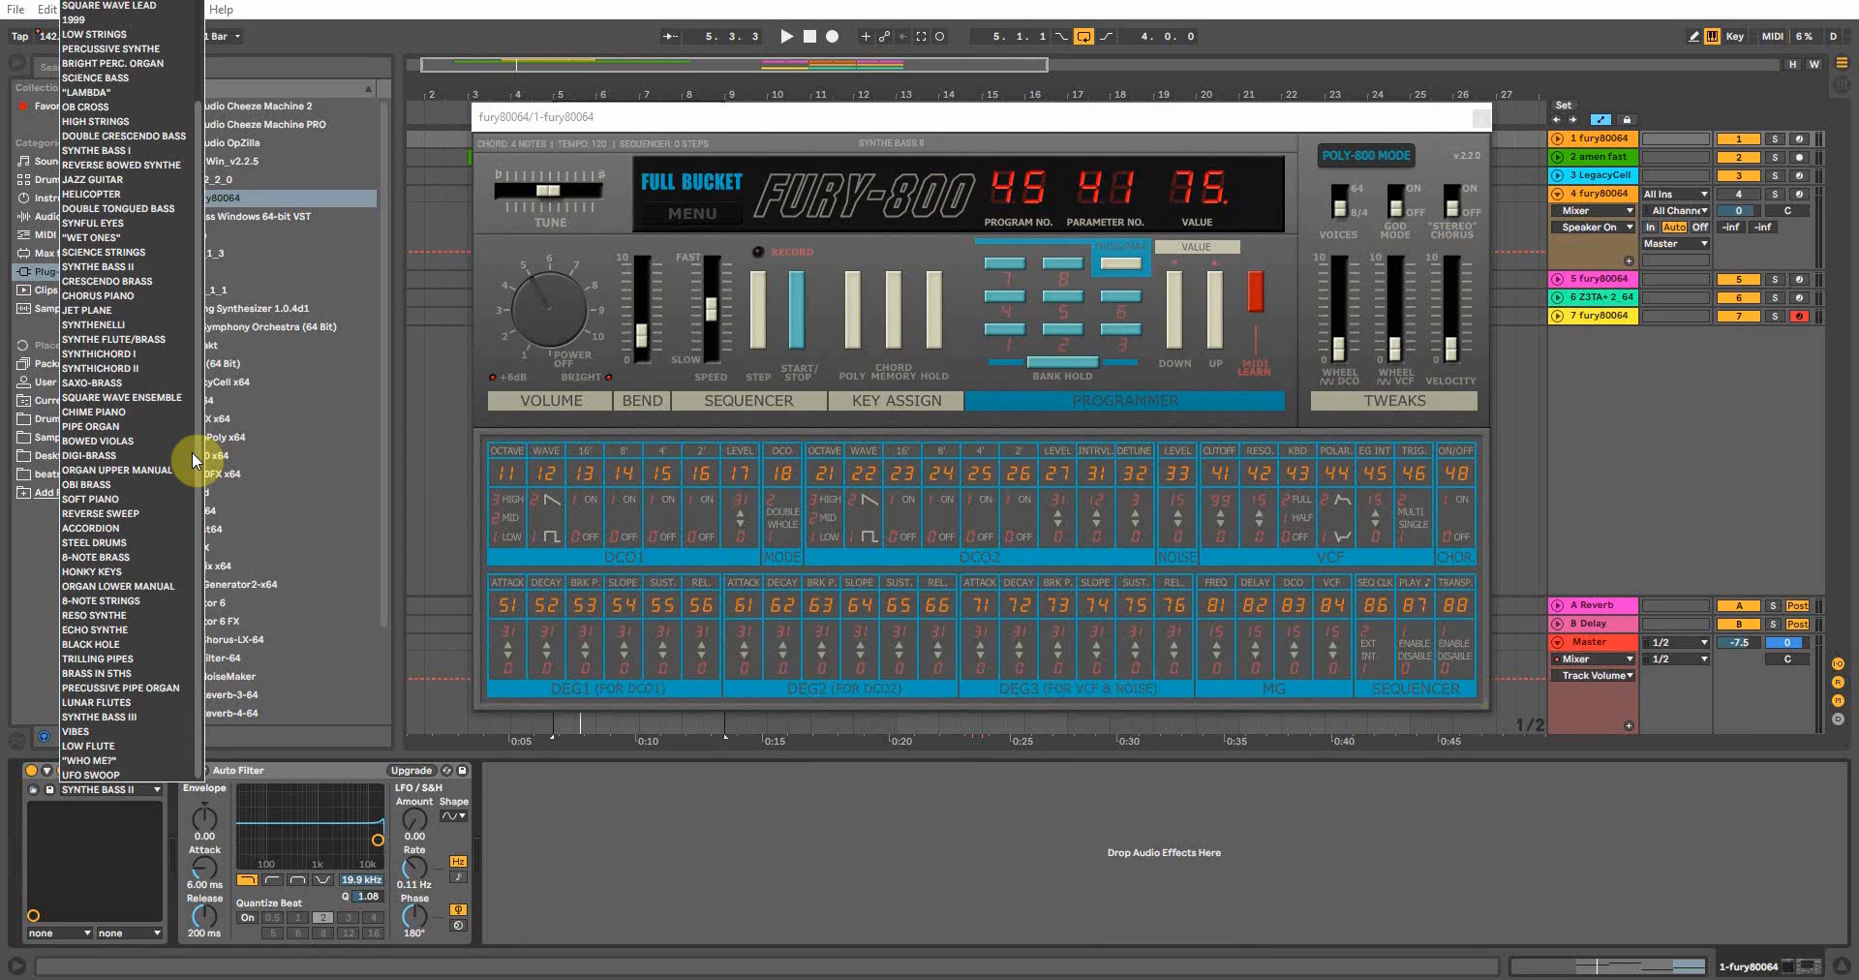
scroll(186, 187, "up", 3)
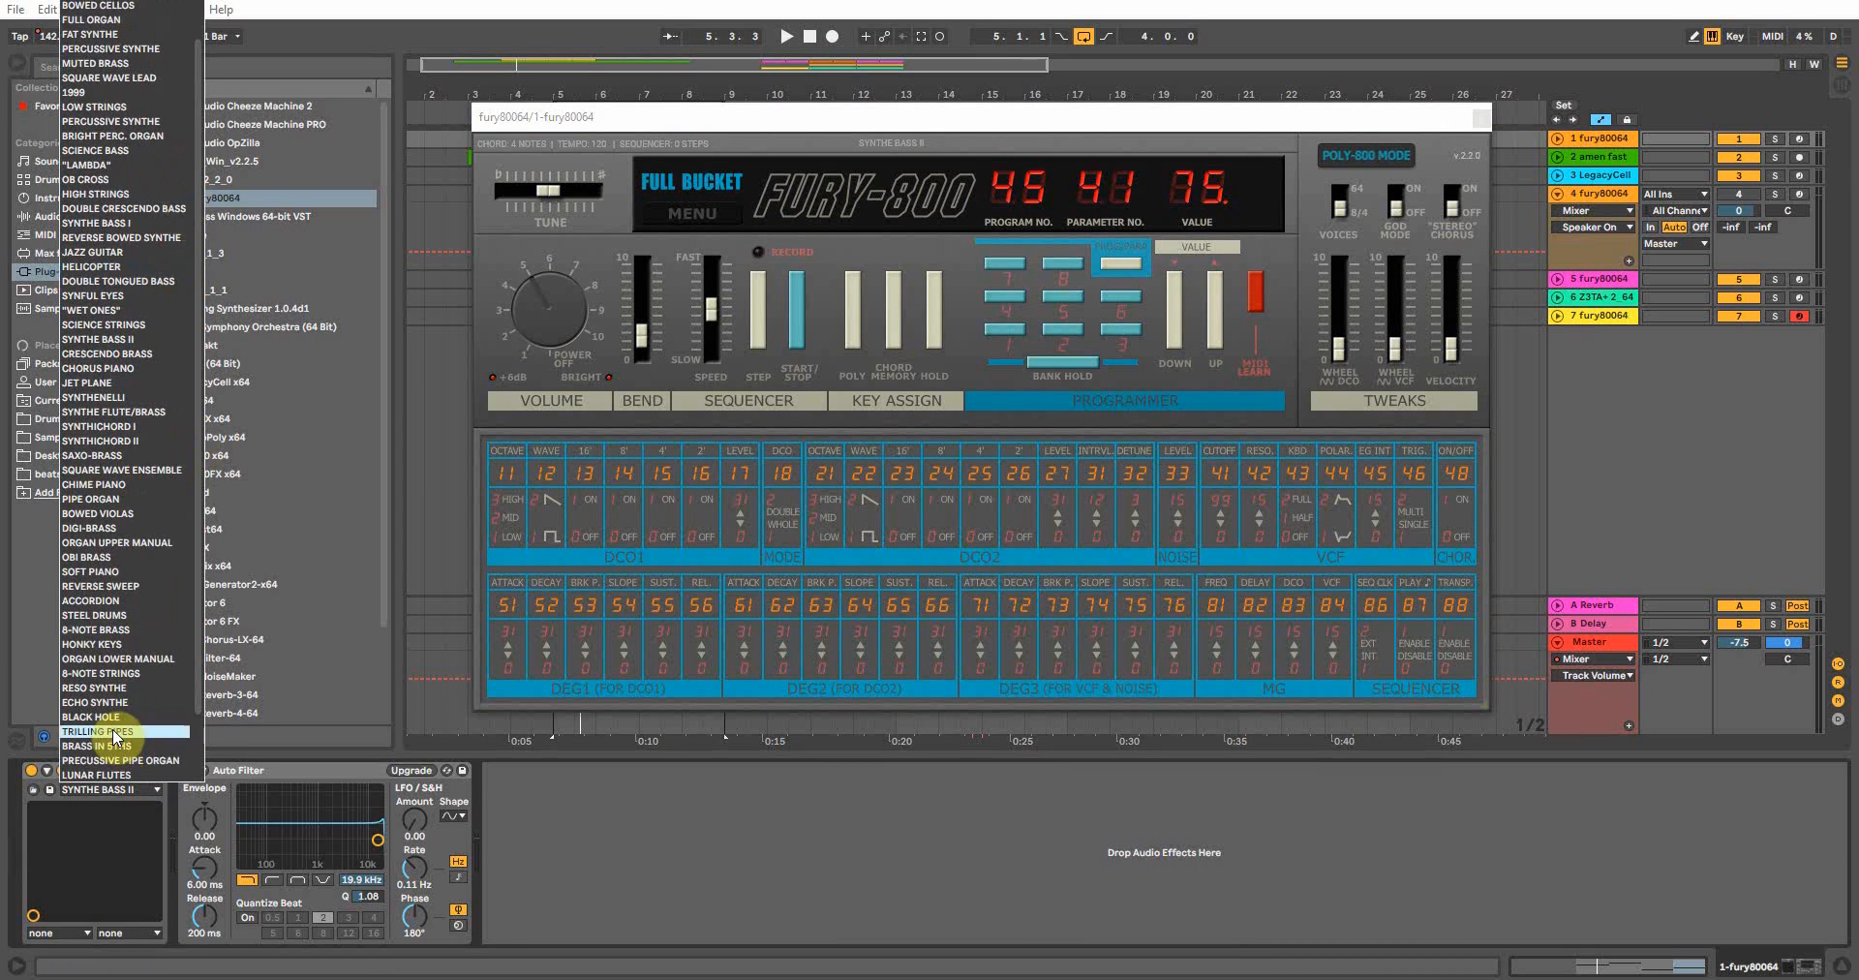
left_click(116, 687)
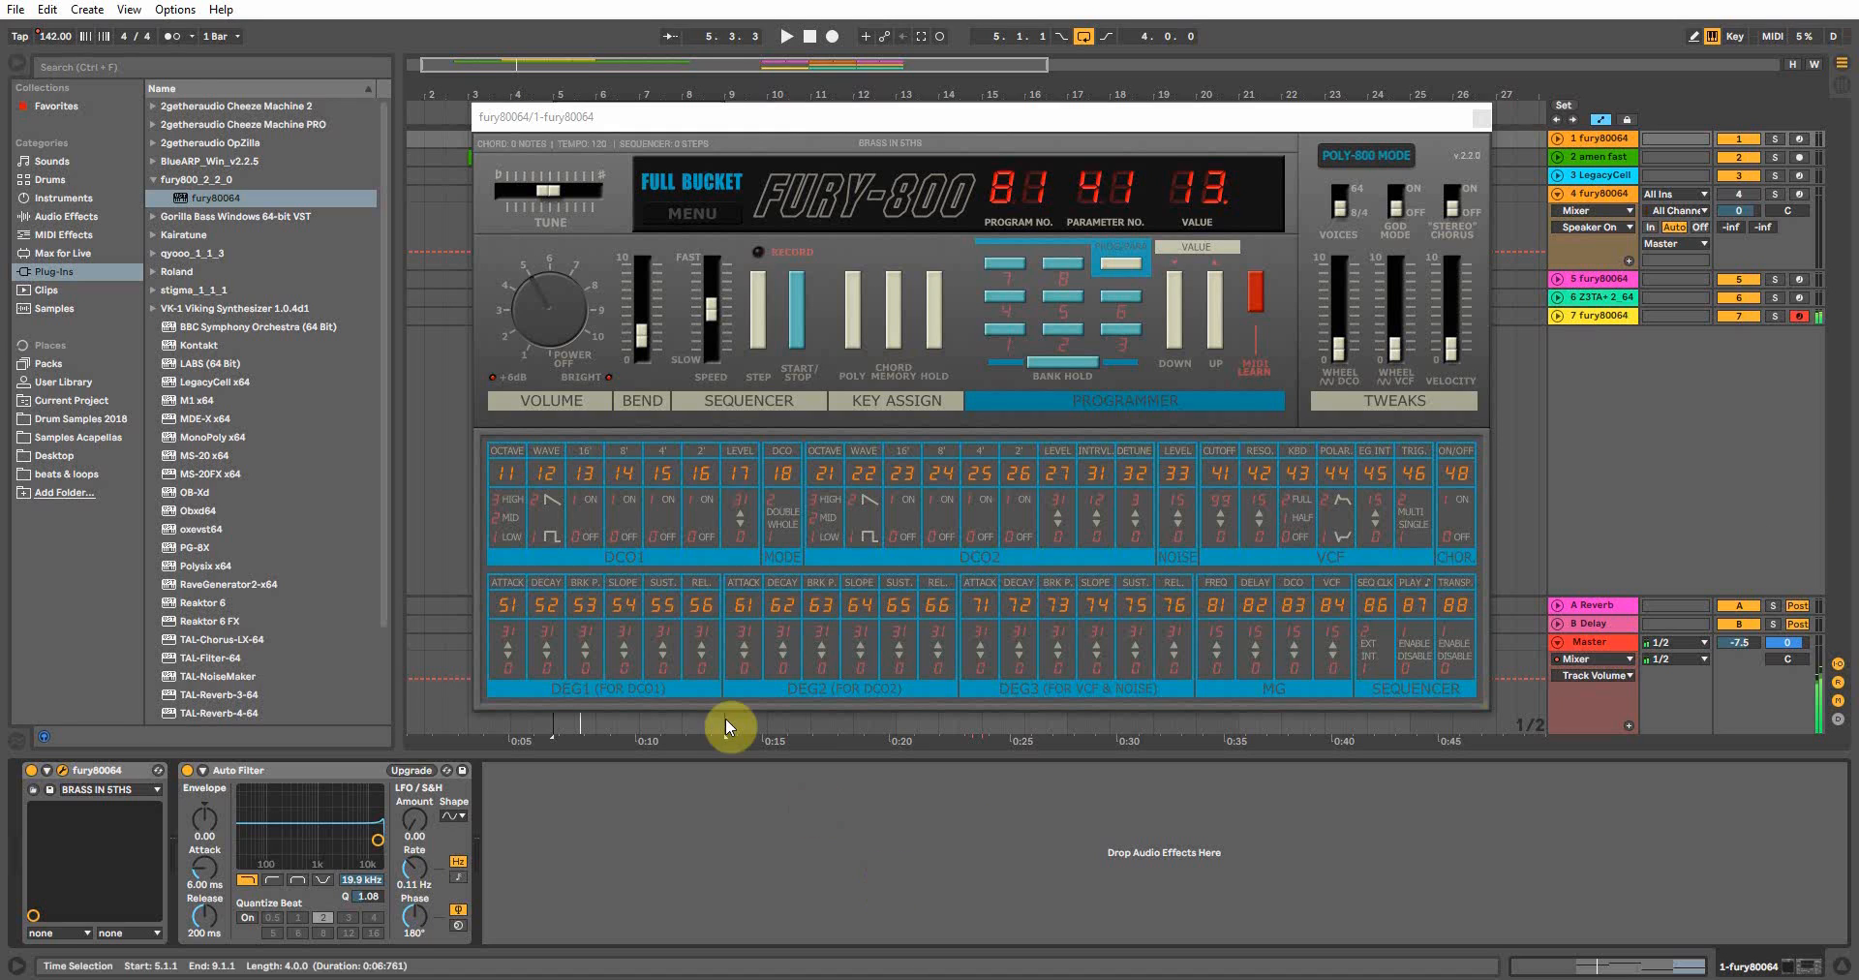
left_click(89, 788)
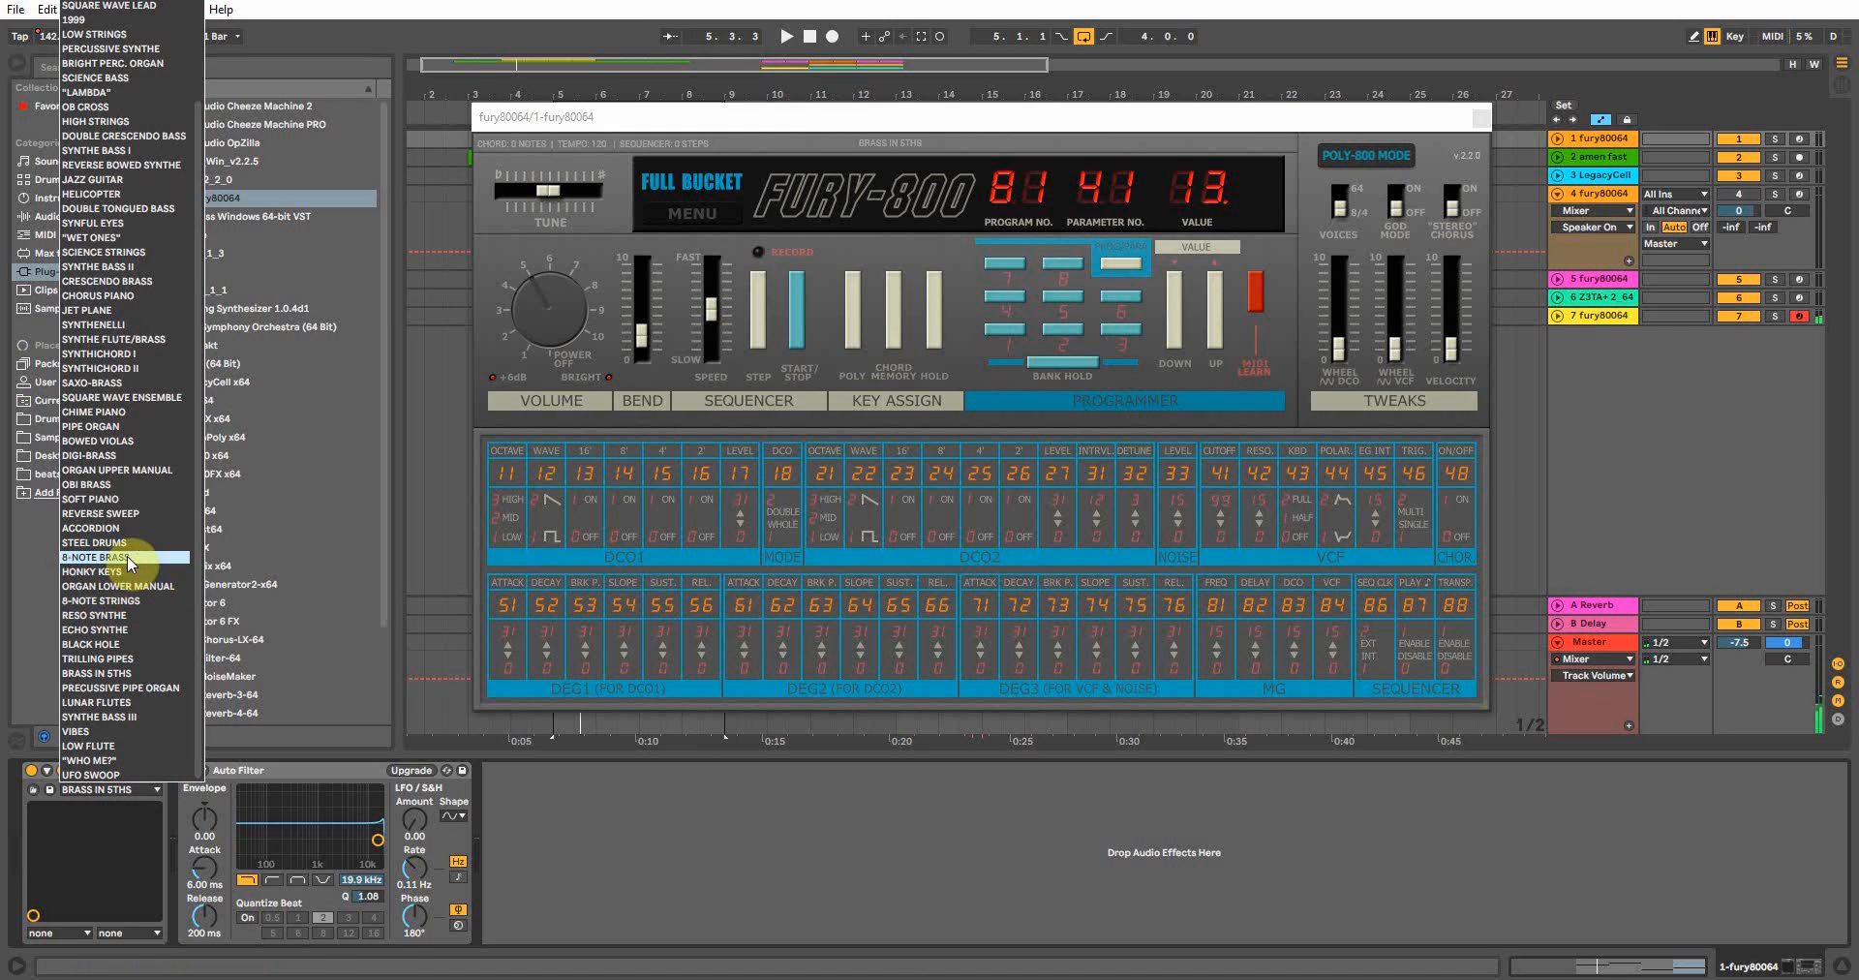
left_click(139, 499)
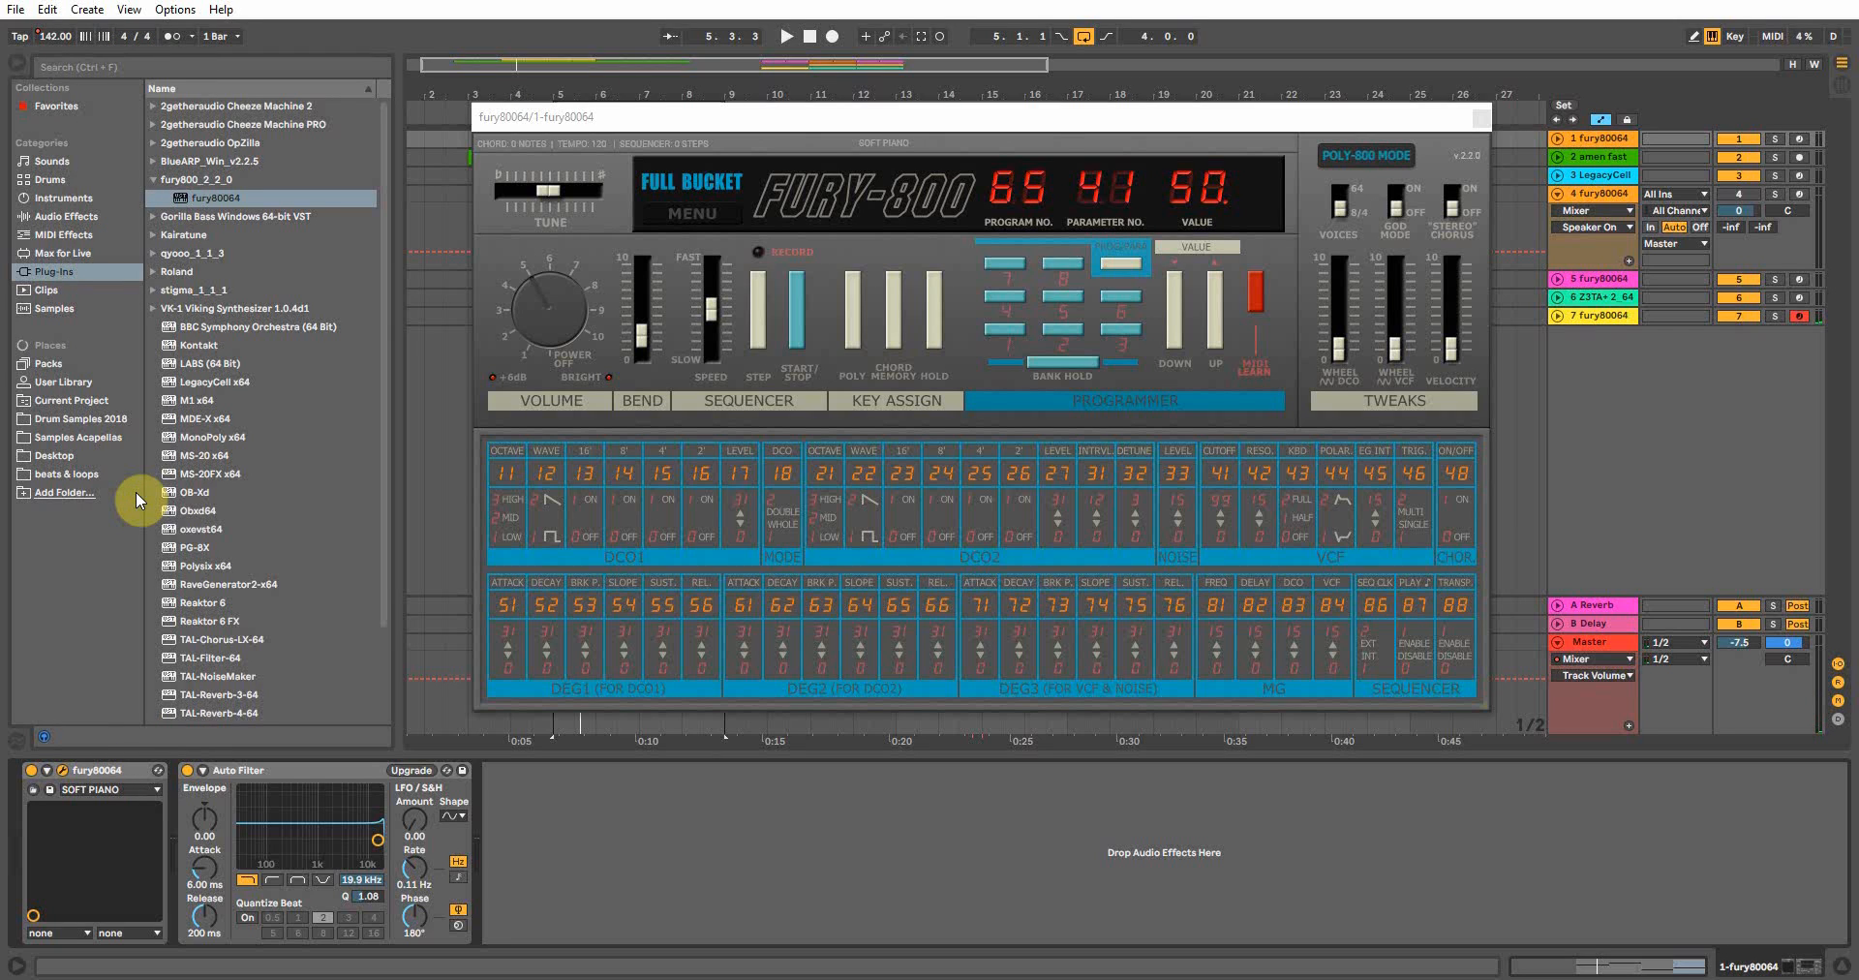